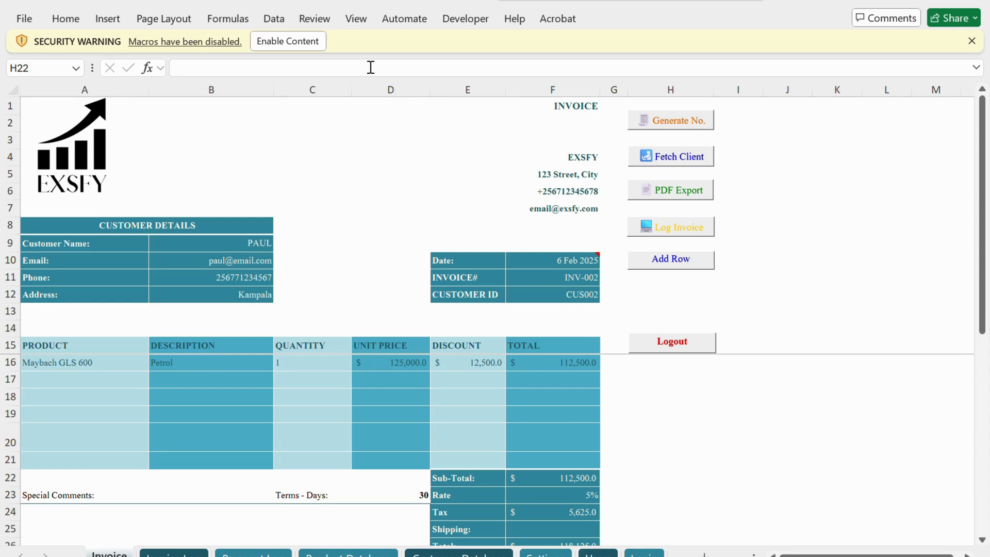
Step: Enable the workbook's macros and log in as Exsfy with the account password, acknowledging the access messages
left_click(284, 41)
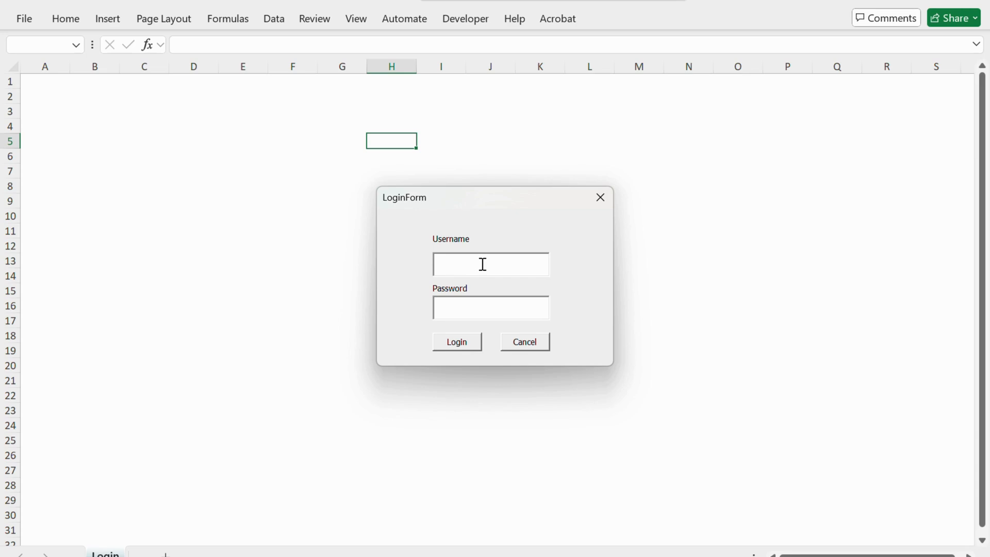
type("Exsfy")
key("Tab")
type("12345")
left_click(463, 347)
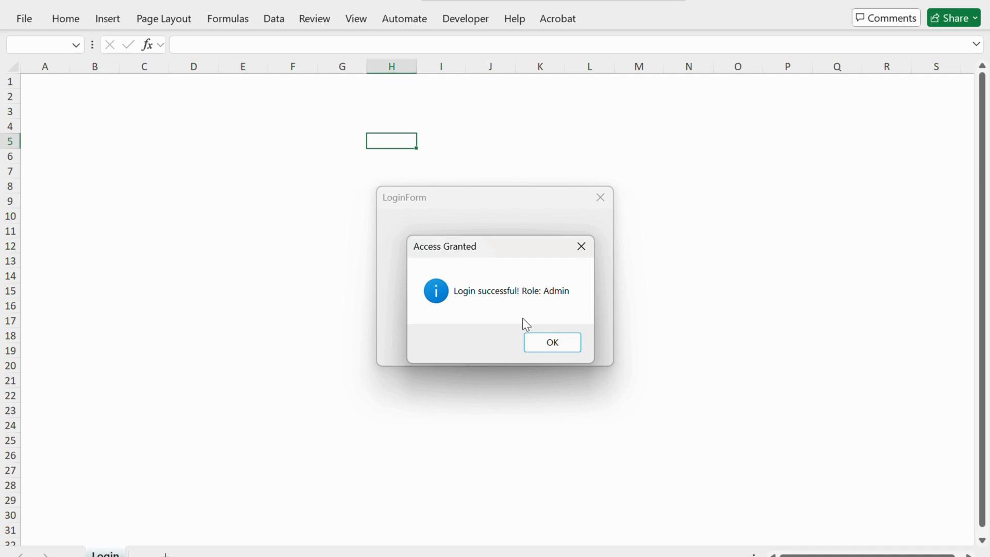
left_click(552, 343)
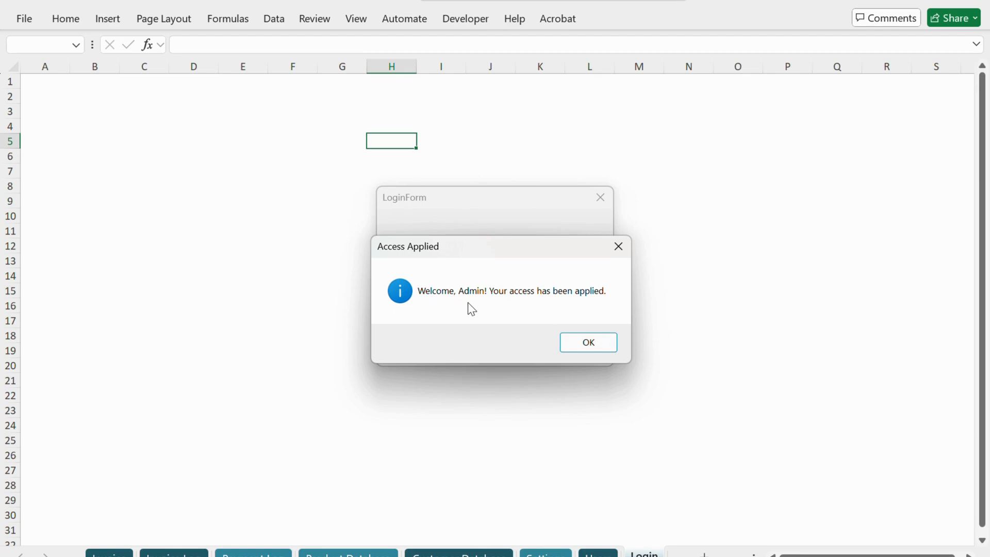
left_click(592, 348)
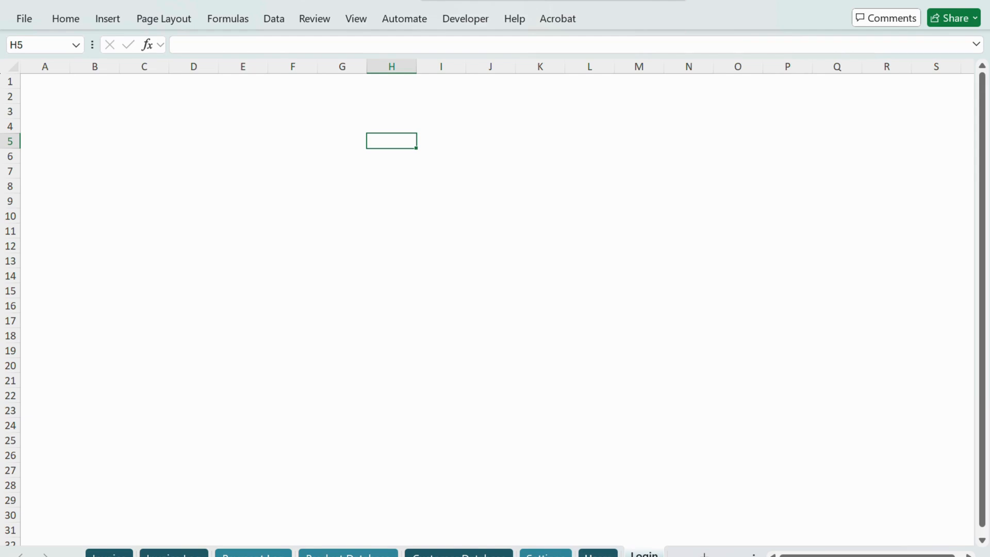
Step: Review the Users sheet's username, password and role columns, including the role choices for the first user
left_click(598, 555)
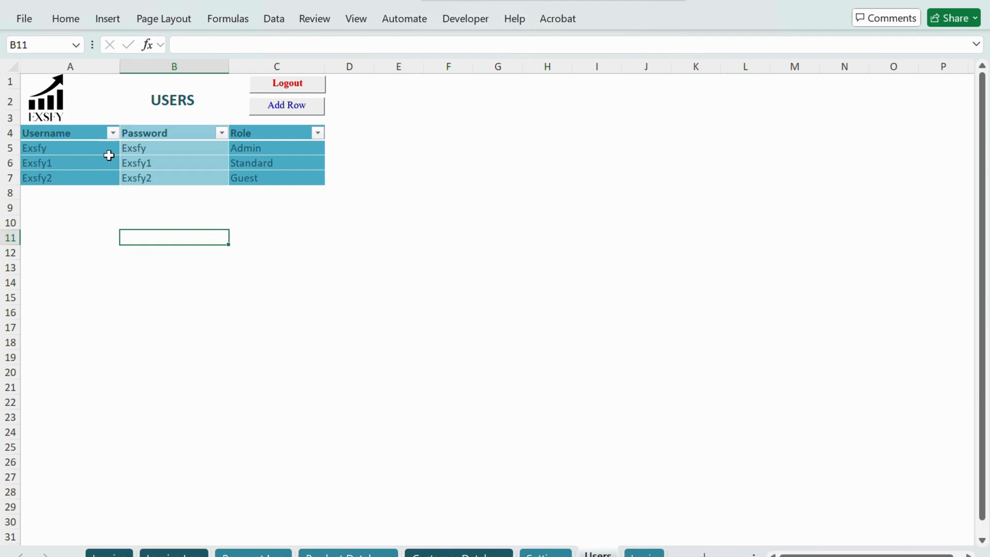
left_click(68, 152)
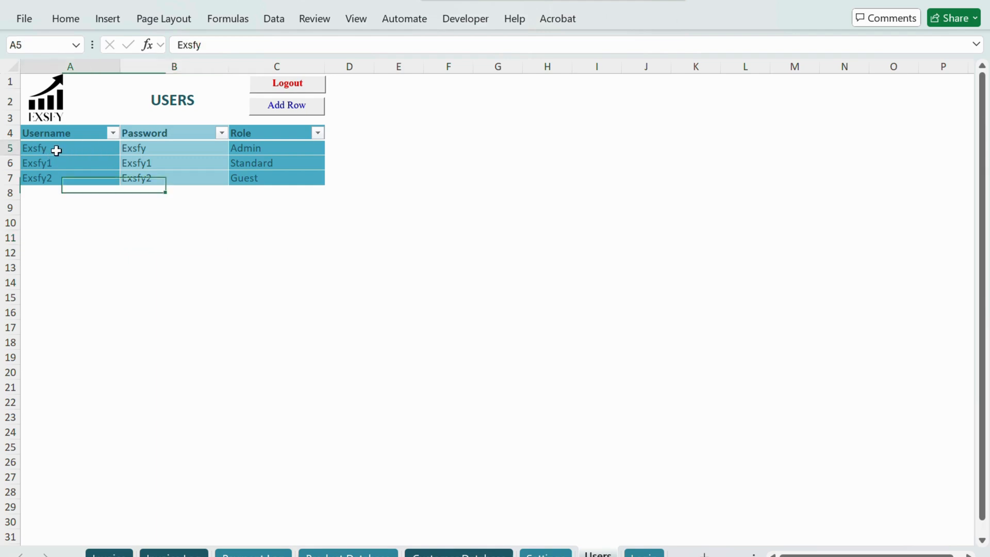
left_click(201, 148)
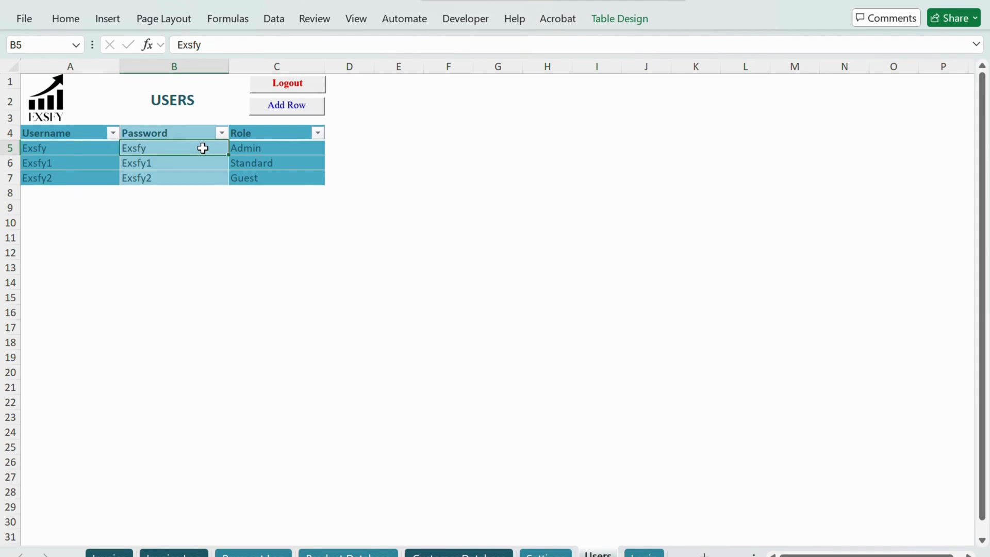
left_click(288, 149)
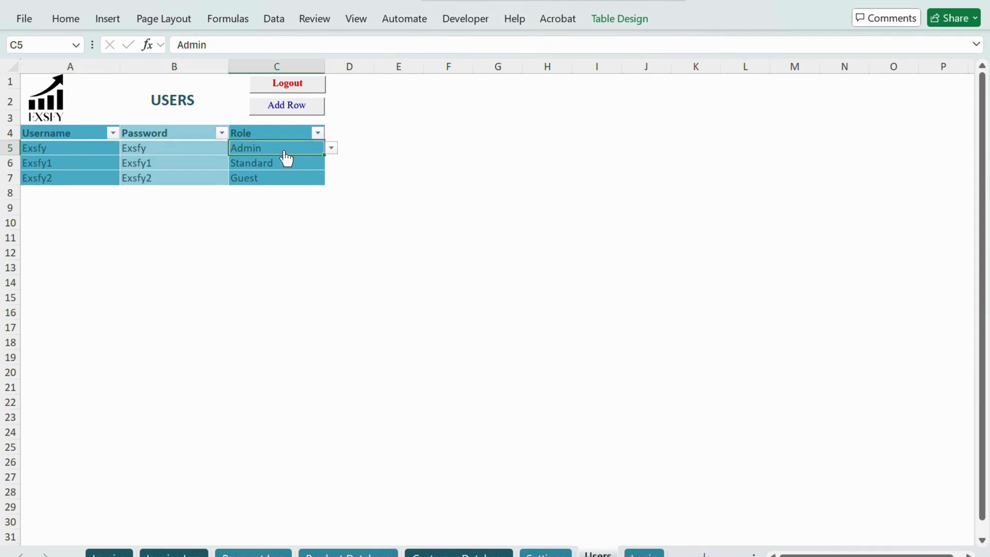
left_click(331, 148)
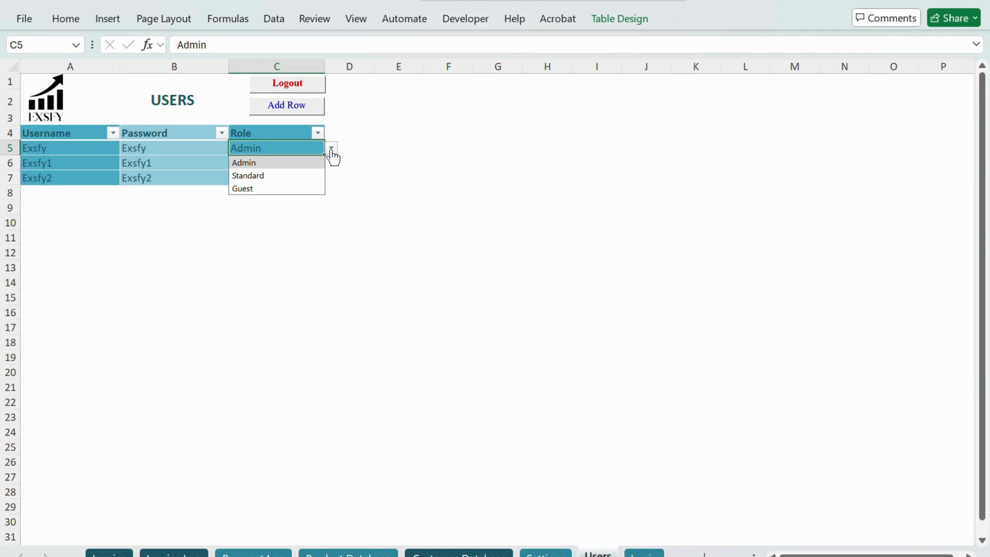
left_click(180, 176)
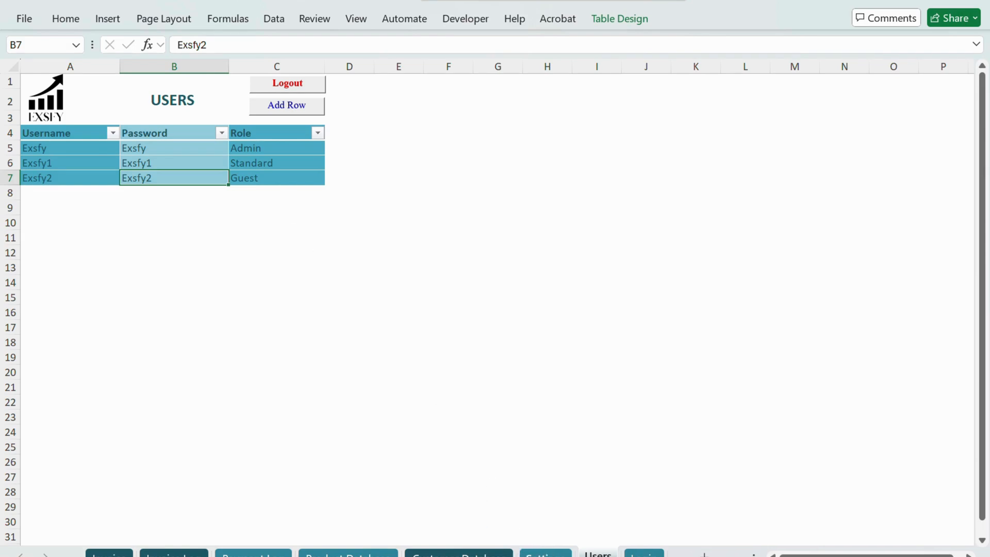
Step: Review the Settings sheet and inspect the first Customer ID formula in the Customer Database sheet
left_click(546, 555)
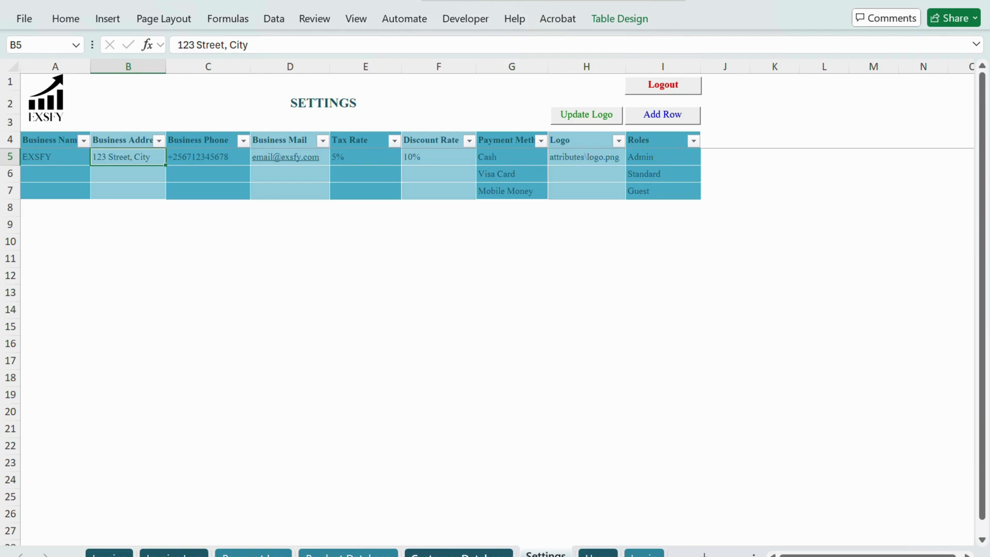
key("ctrl+Page_Up")
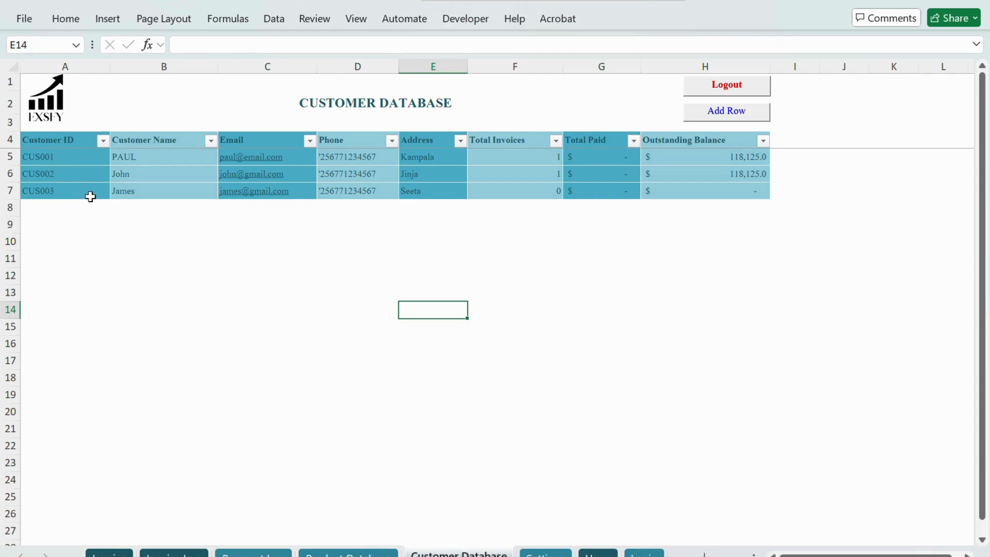
left_click(80, 158)
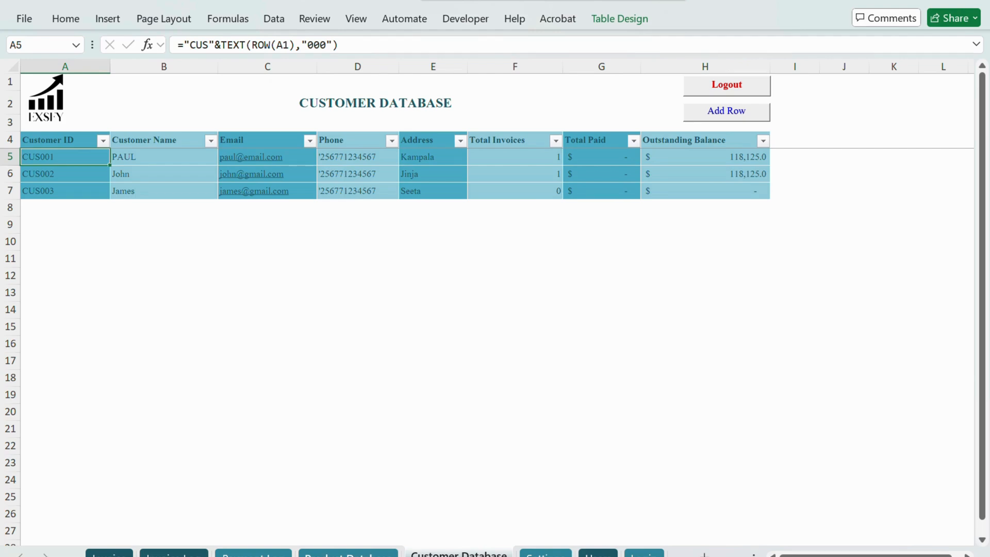
Step: View the Product Database sheet and check the invoice number choices in the Payment Log's first row
key("ctrl+Page_Up")
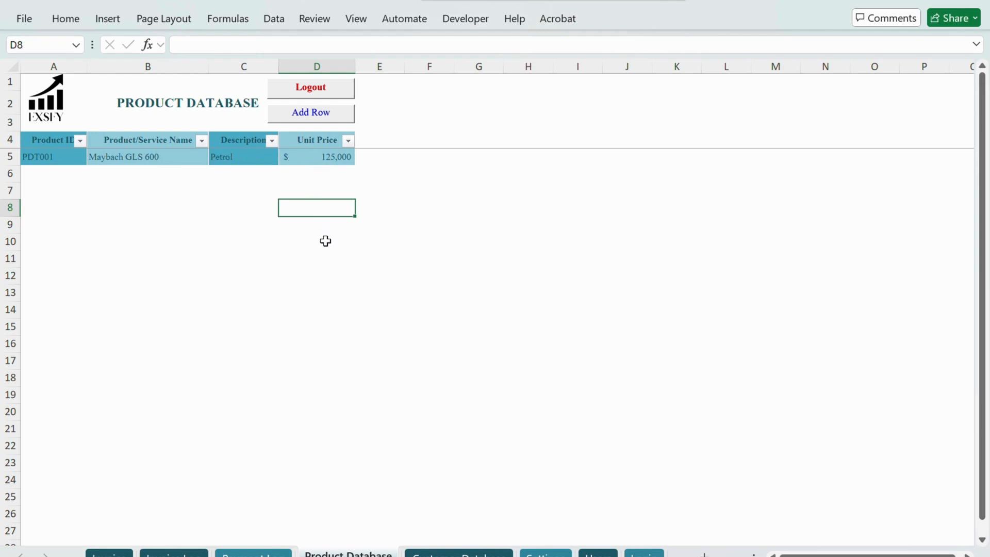
left_click(247, 554)
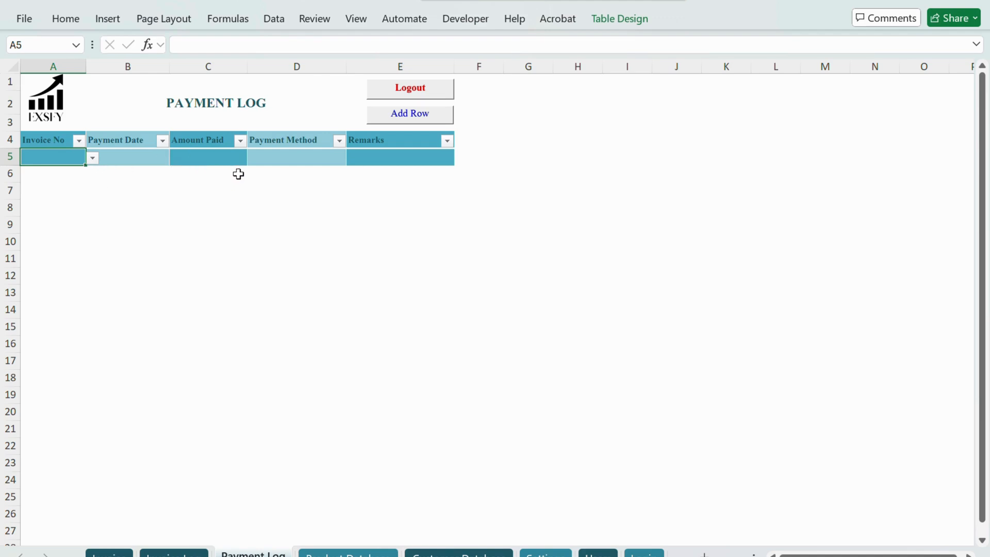
left_click(93, 158)
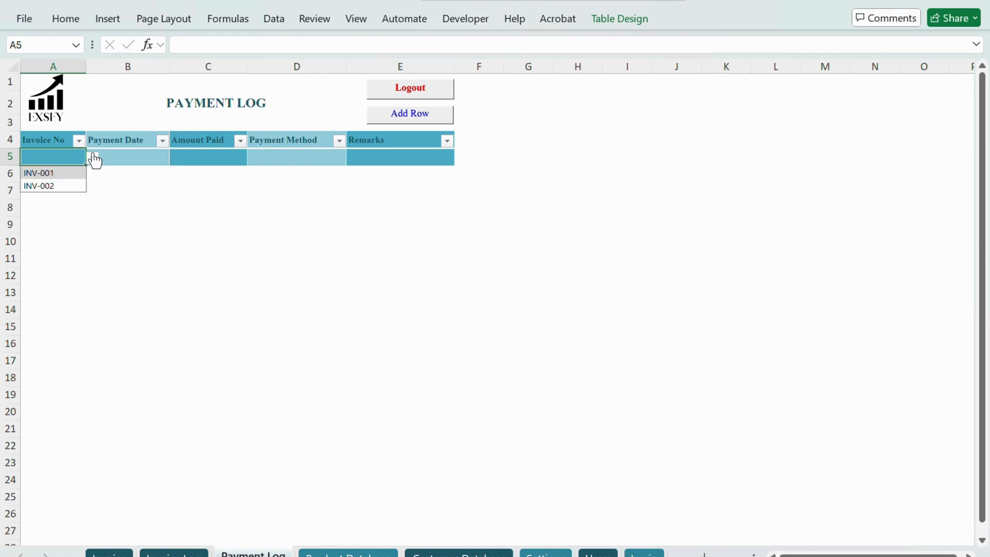
left_click(93, 159)
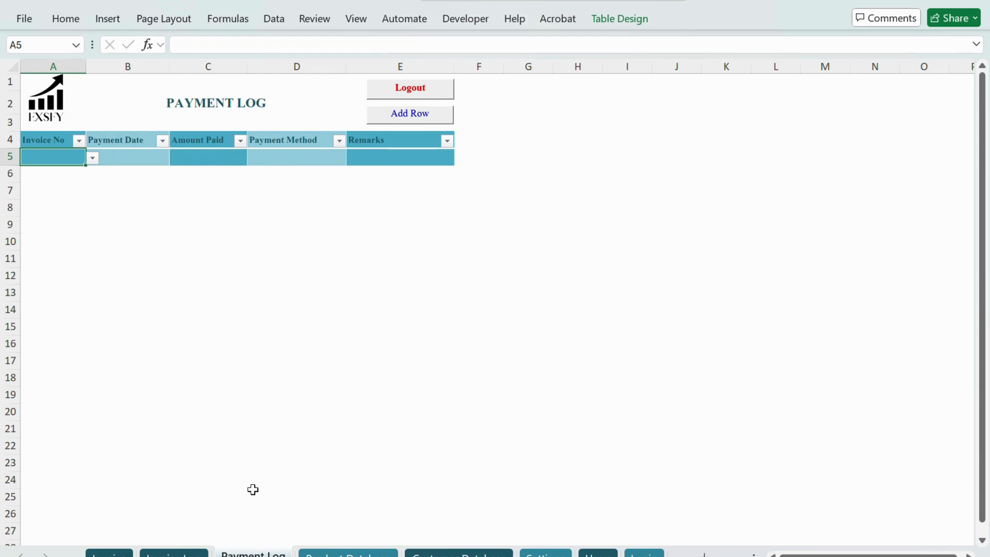
Step: Review the Invoice Log's invoice records and compare them with the Payment Log sheet
left_click(198, 553)
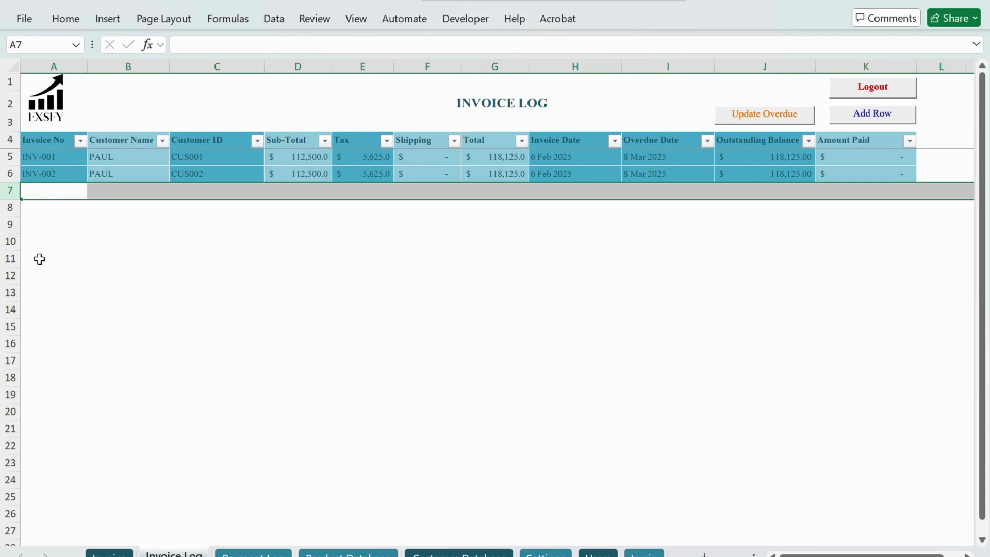
left_click(50, 213)
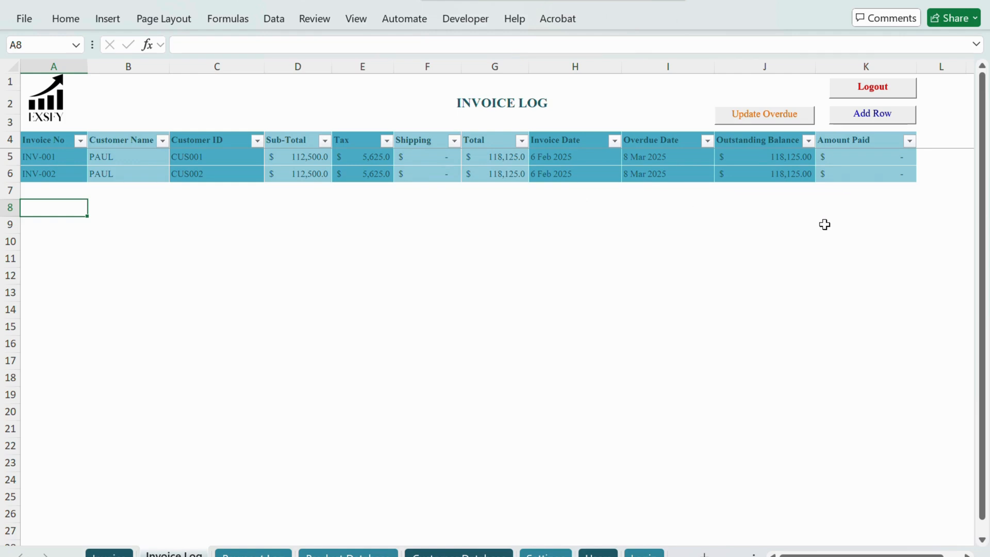
left_click(254, 553)
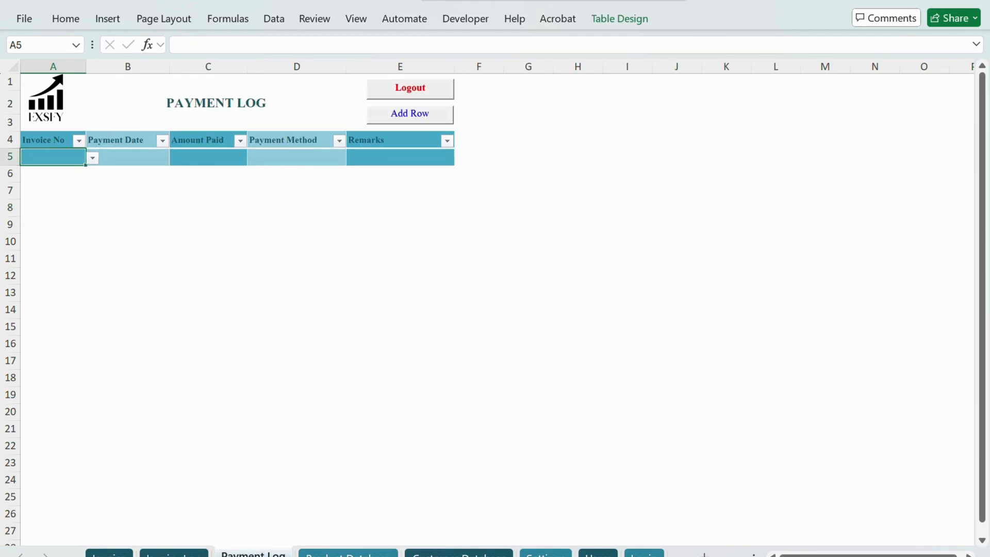
left_click(174, 553)
Step: Examine the Invoice sheet from the customer details to the closing note, including the Terms - Days cell
left_click(109, 553)
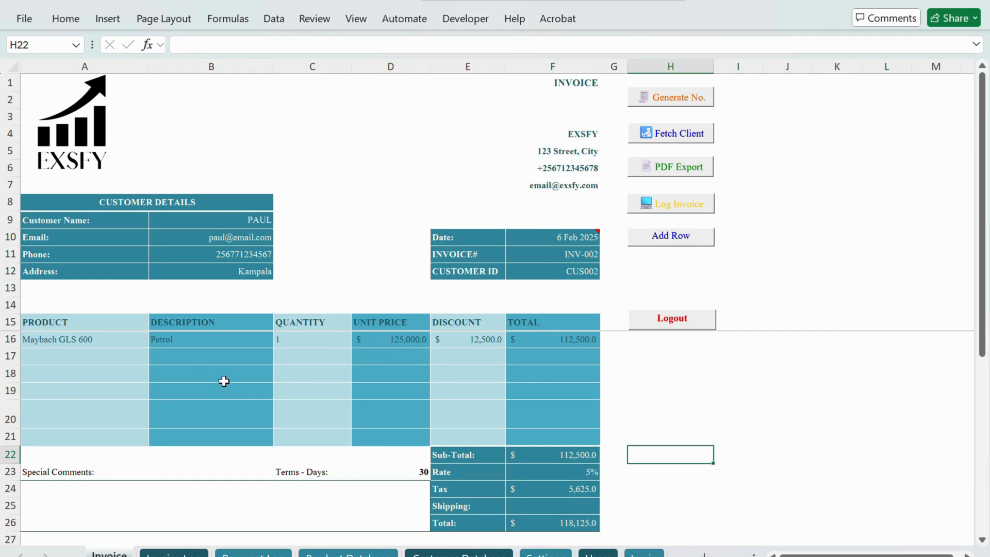
scroll(224, 381, "down", 1)
scroll(224, 381, "up", 1)
scroll(146, 378, "down", 5)
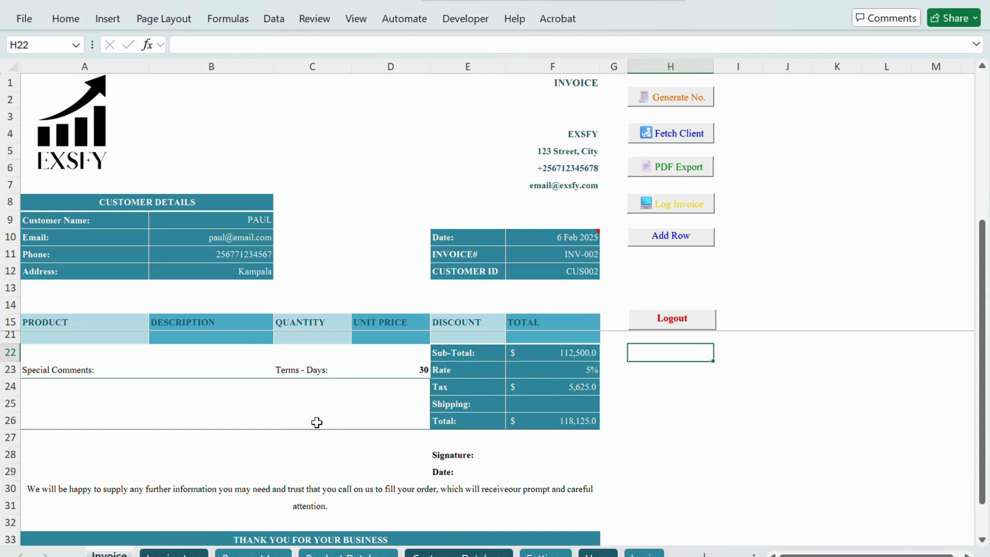
left_click(413, 370)
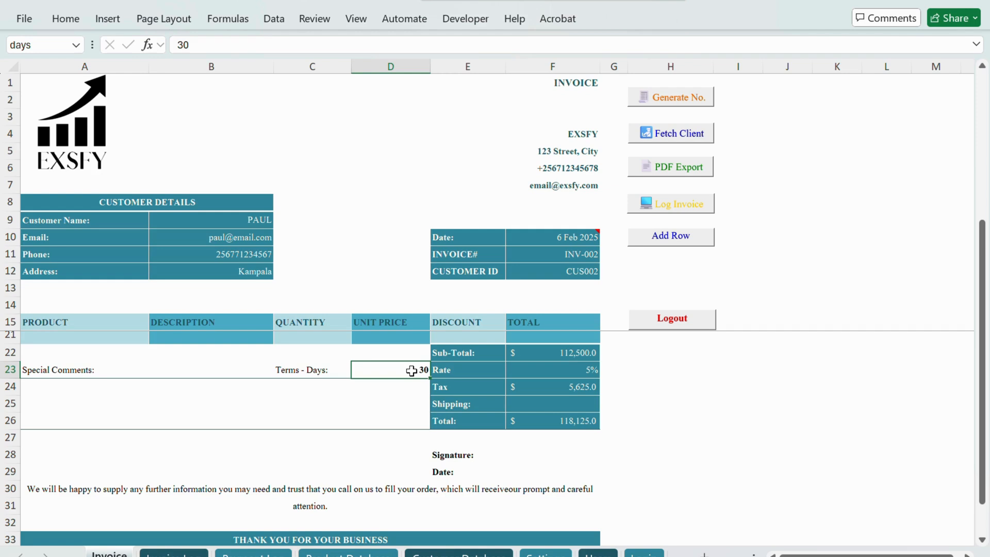
scroll(445, 413, "down", 2)
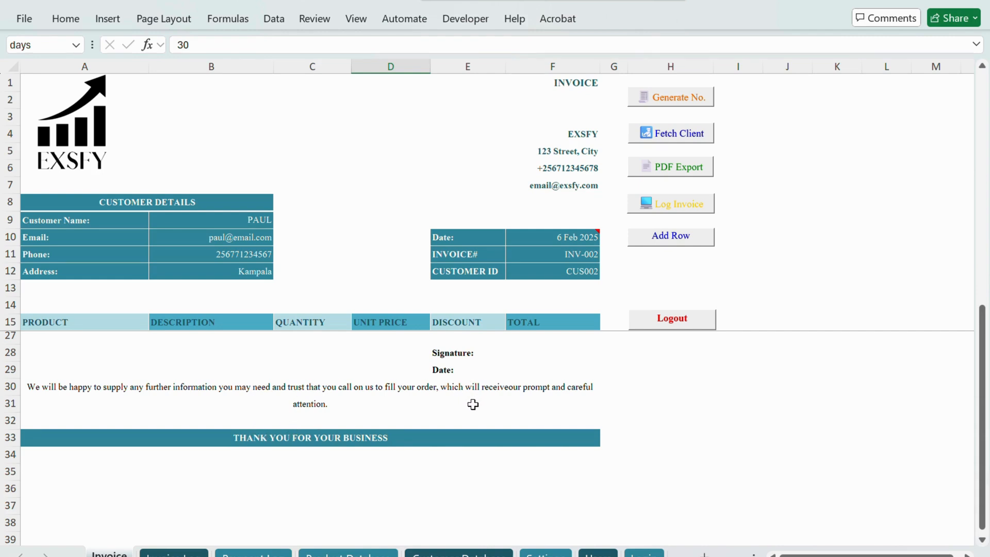
scroll(473, 404, "up", 4)
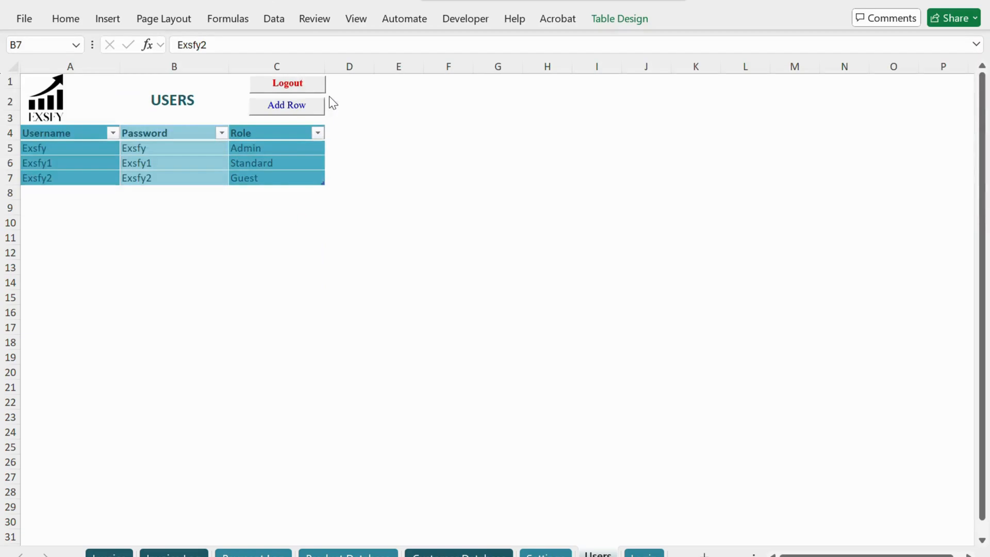
Step: Log out from the Users sheet and log in as Exsfy1 with the account password, acknowledging the access messages
left_click(302, 94)
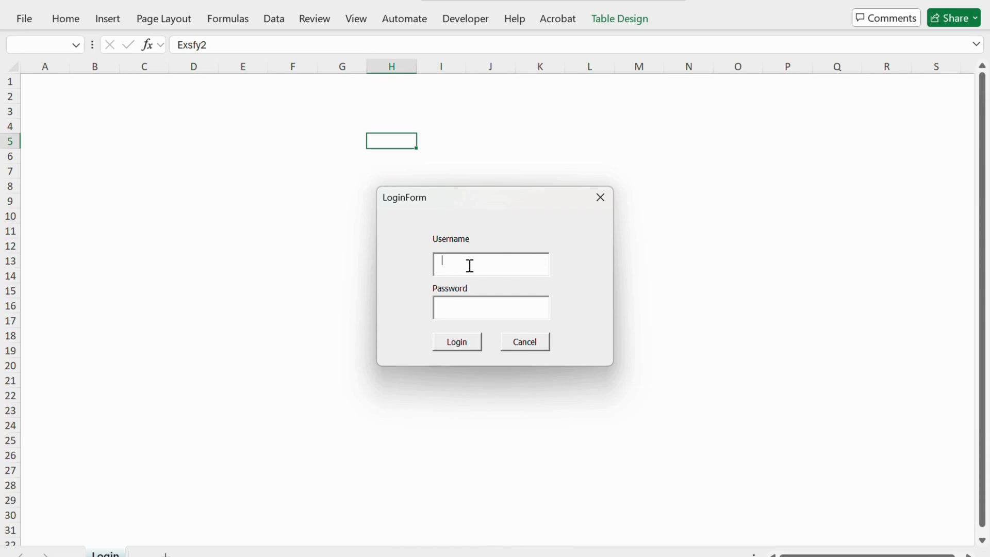
type("Exsfy1123456")
left_click(462, 344)
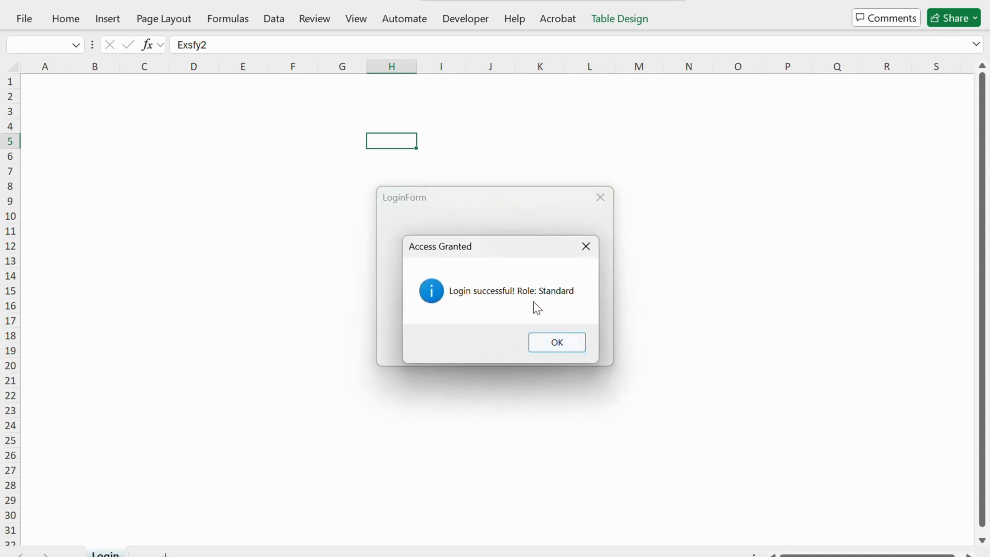
left_click(556, 344)
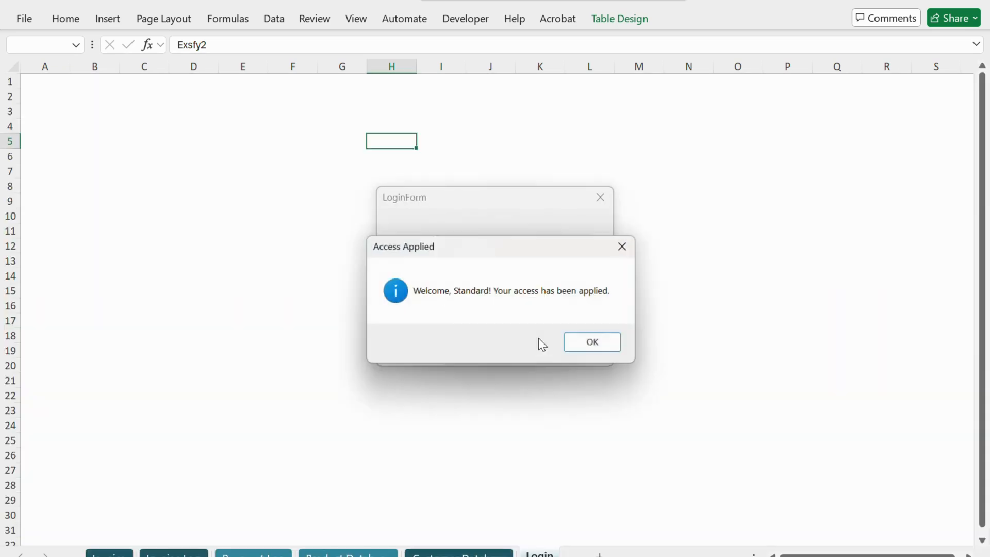
left_click(586, 343)
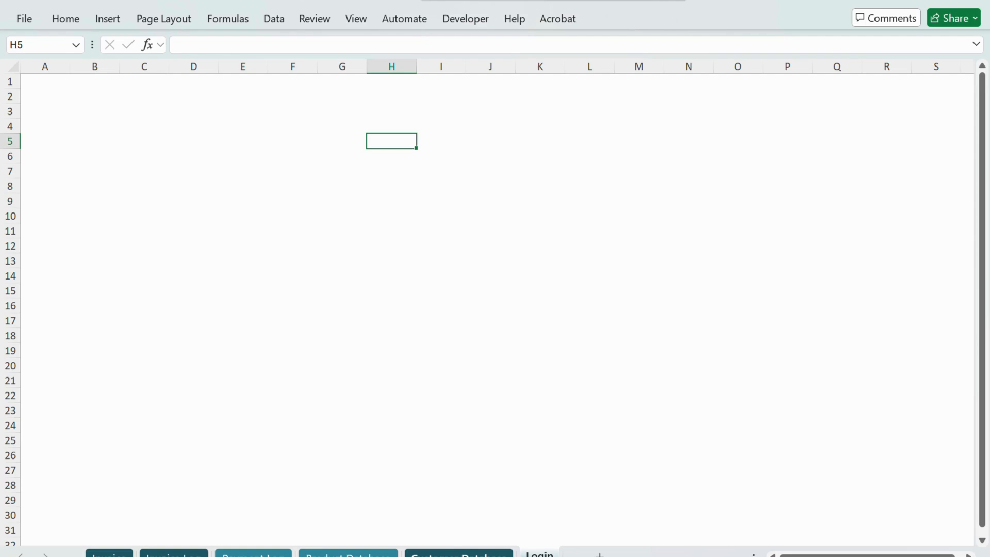
Step: Look through the sheets available to the Standard role, including Customer Database, Payment Log and Invoice Log
left_click(459, 554)
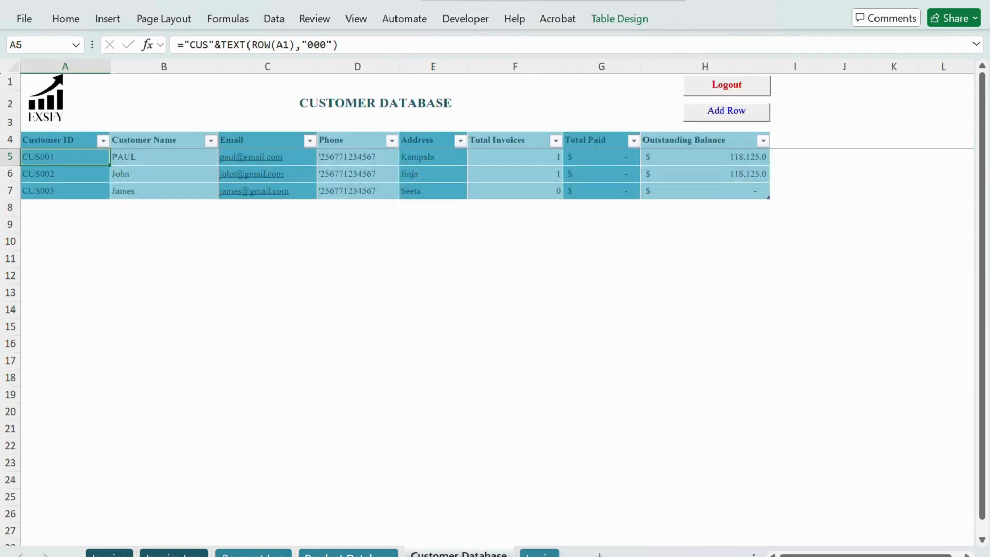
left_click(348, 555)
key("ctrl+Page_Up")
key("ctrl+Page_Up")
key("ctrl+Page_Up")
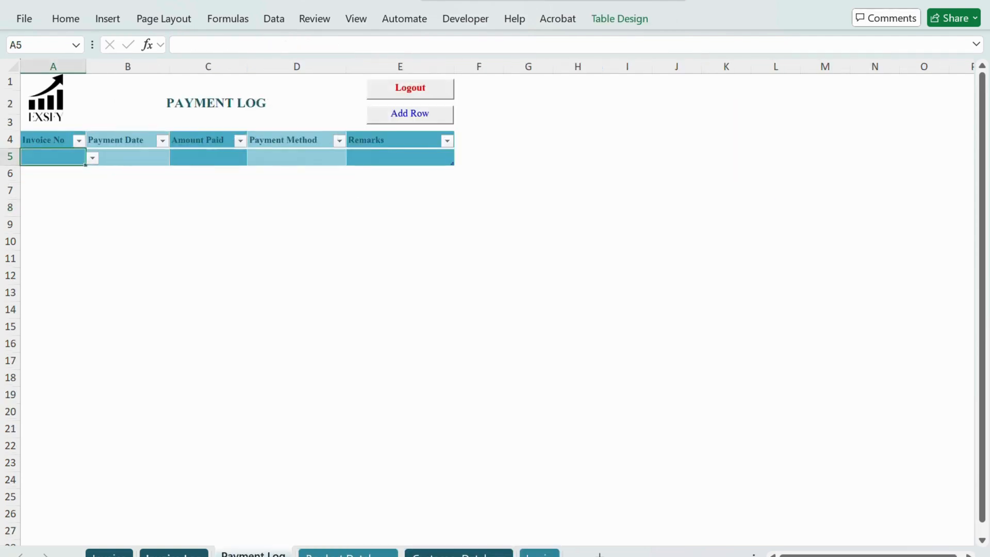
key("ctrl+Page_Down")
key("ctrl+Page_Down")
key("ctrl+Page_Down")
key("ctrl+Page_Down")
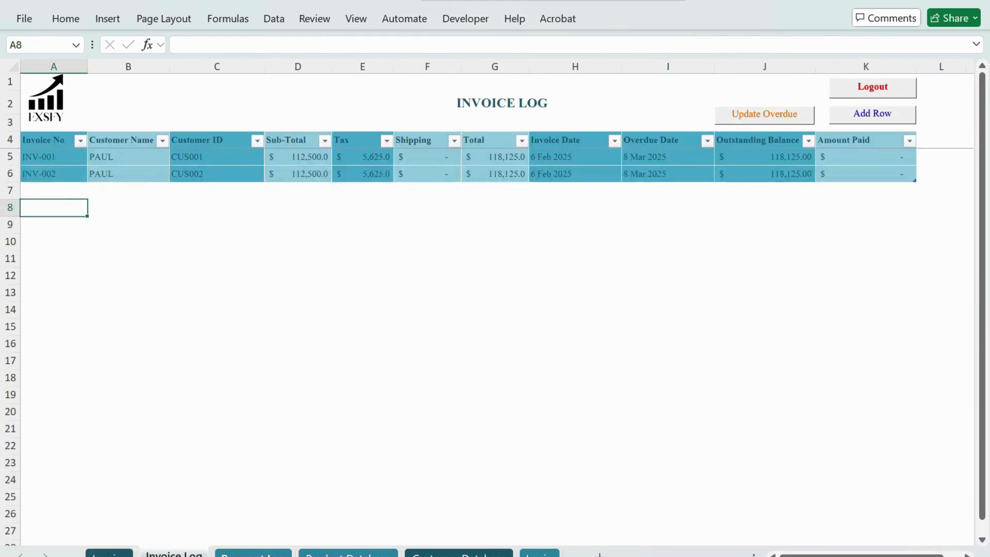
key("ctrl+Page_Down")
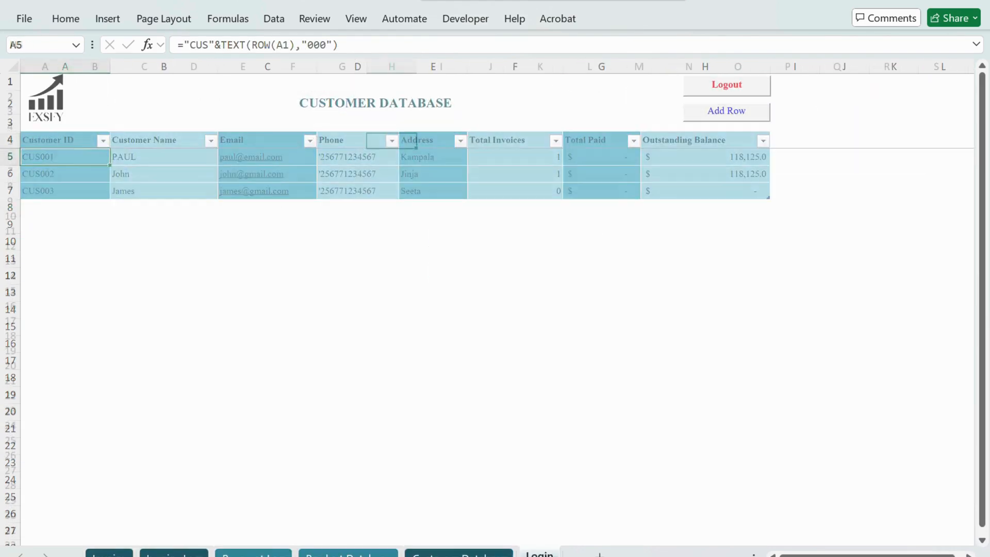
key("ctrl+Page_Up")
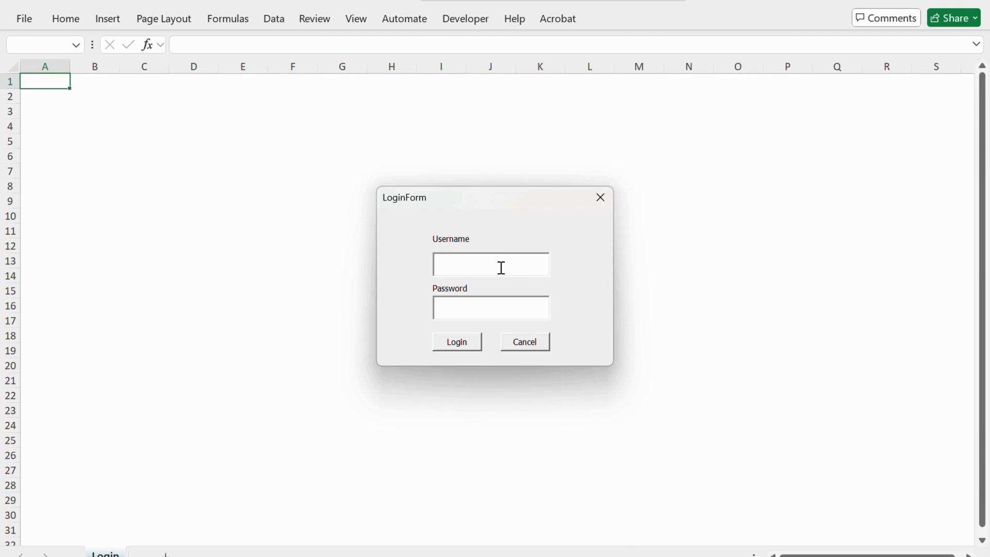
Step: Log in as Exsfy2 with the account password and acknowledge the Guest access messages
type("Exsfy2")
key("Tab")
type("******")
left_click(456, 341)
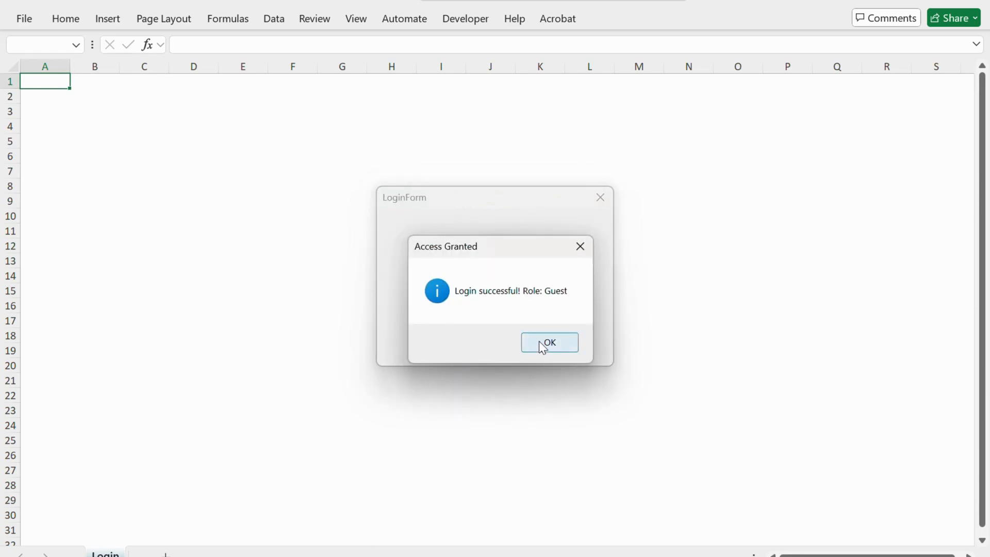
left_click(540, 342)
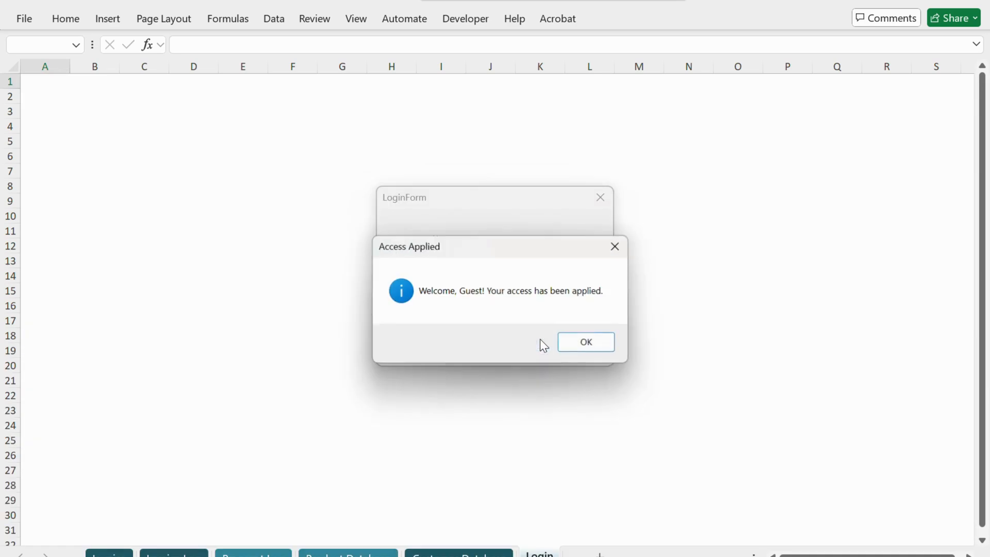
left_click(583, 344)
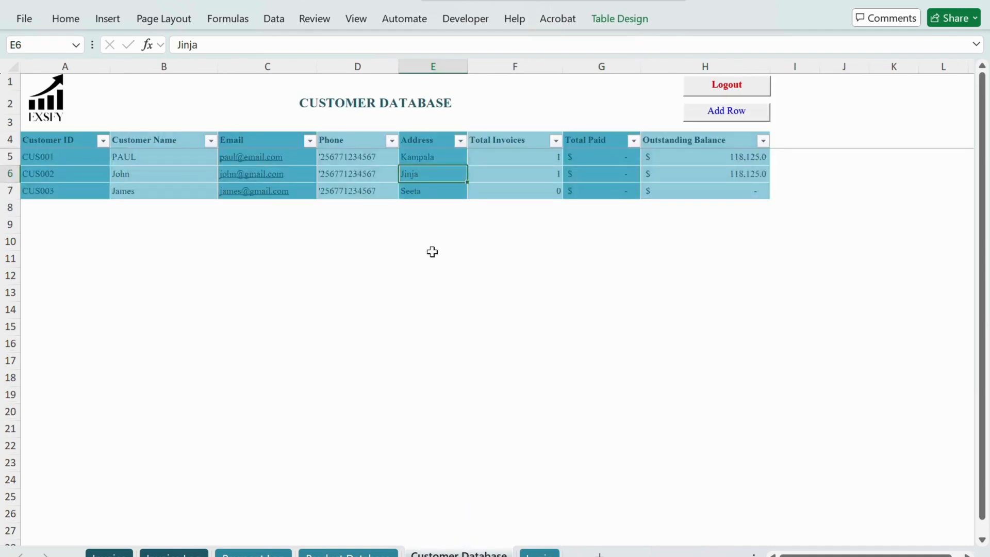
Step: Try to edit address cell E6 on the Customer Database sheet and description cell C5 on the Product Database sheet, dismissing each warning
double_click(425, 173)
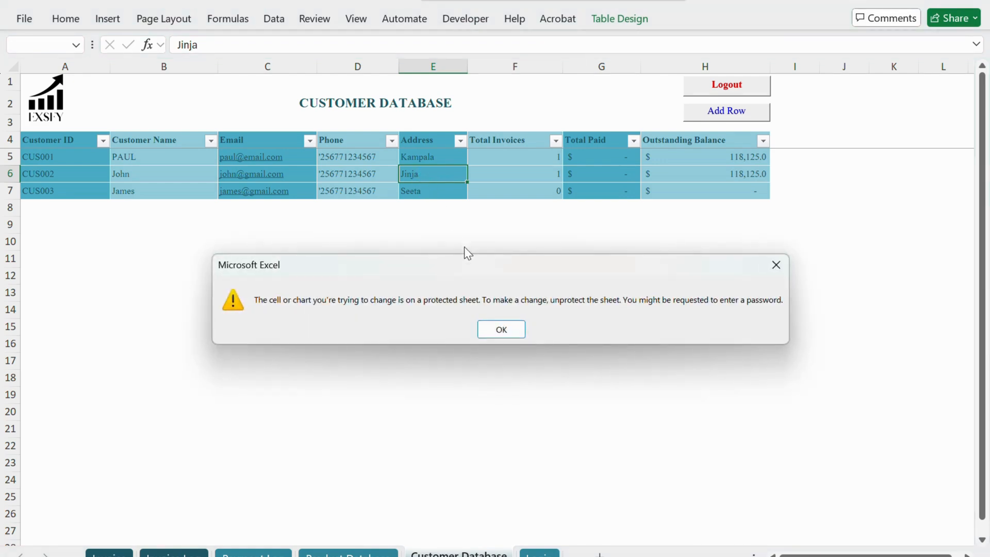
left_click(497, 330)
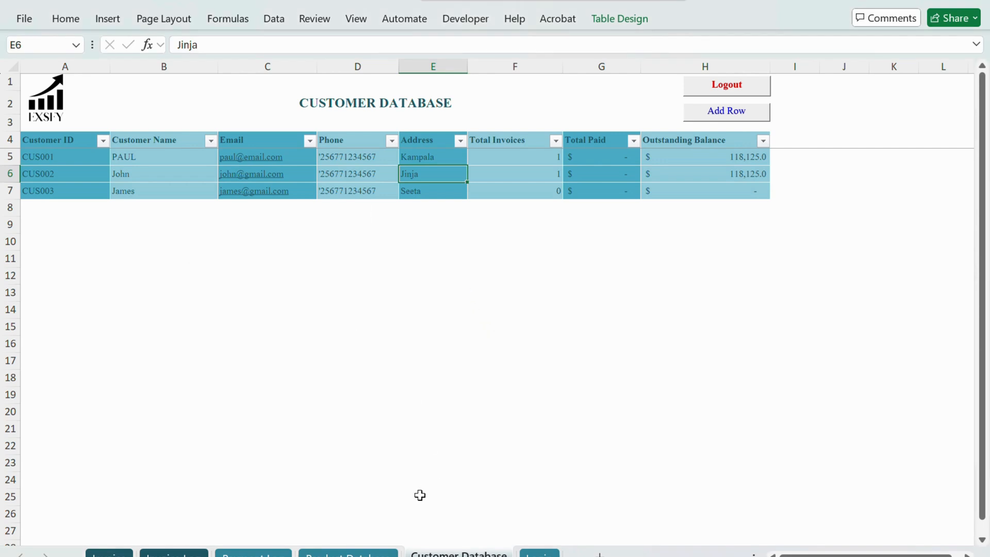
left_click(361, 553)
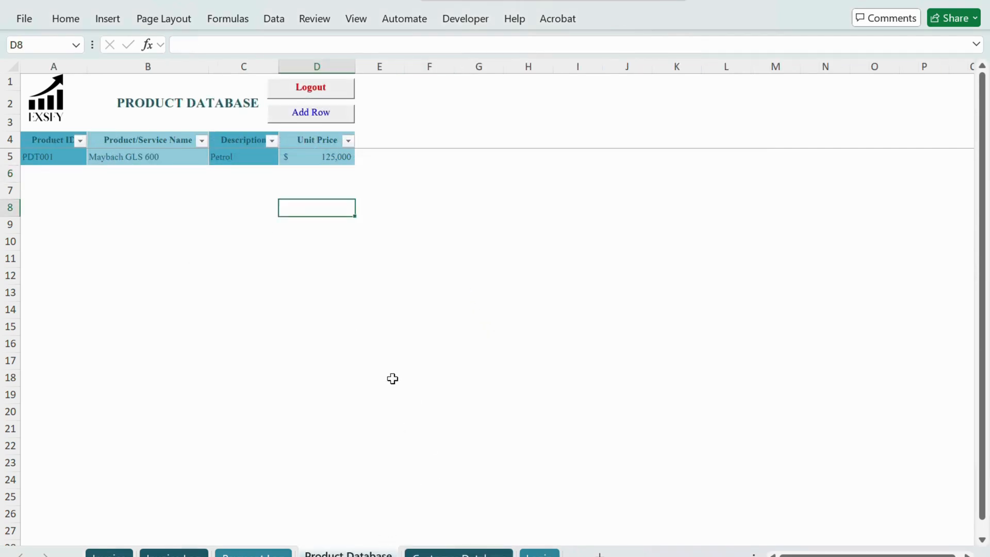
double_click(238, 155)
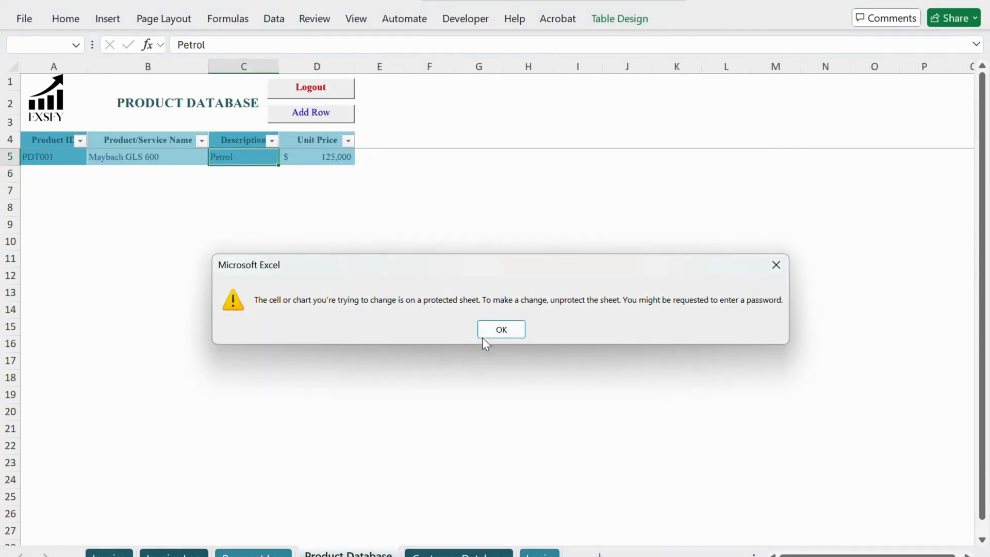
left_click(502, 334)
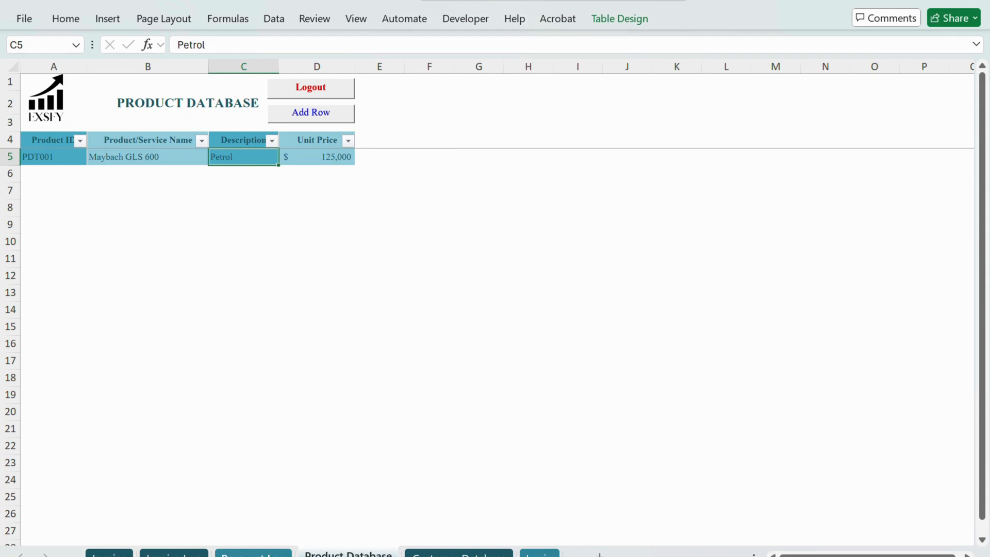
Step: Look through the sheets available to the Guest role, from Payment Log, Product Database and Customer Database to Login and Invoice
left_click(253, 555)
left_click(347, 555)
left_click(459, 554)
left_click(540, 554)
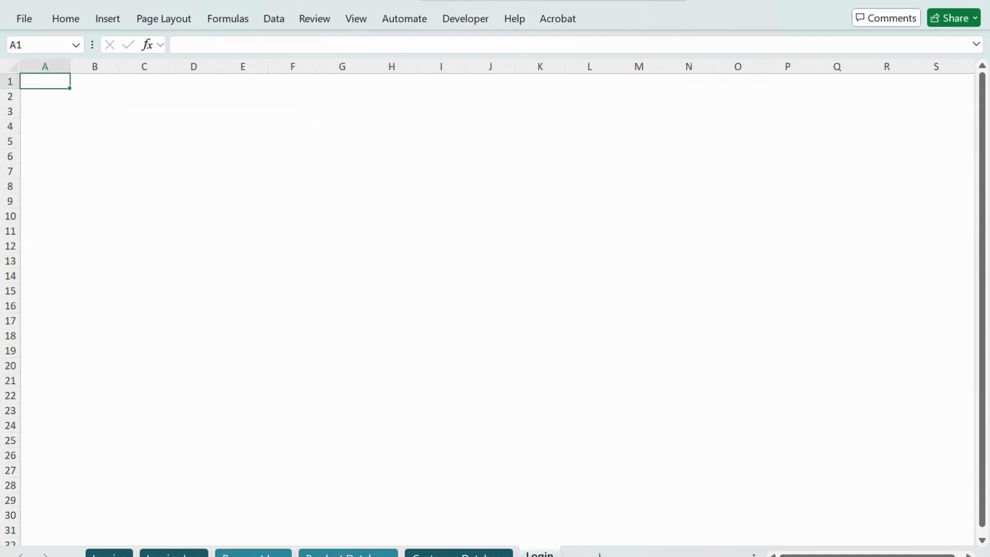
left_click(477, 555)
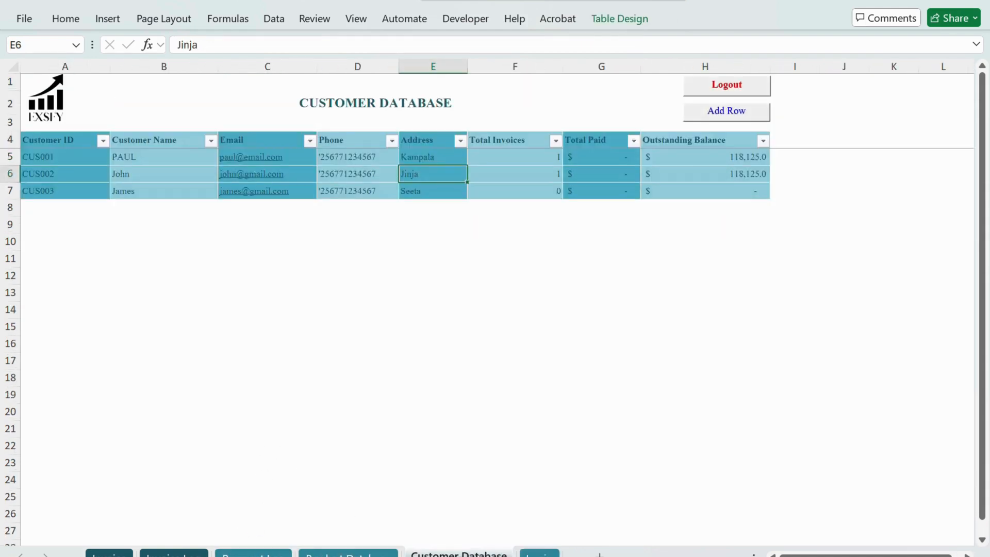
left_click(114, 554)
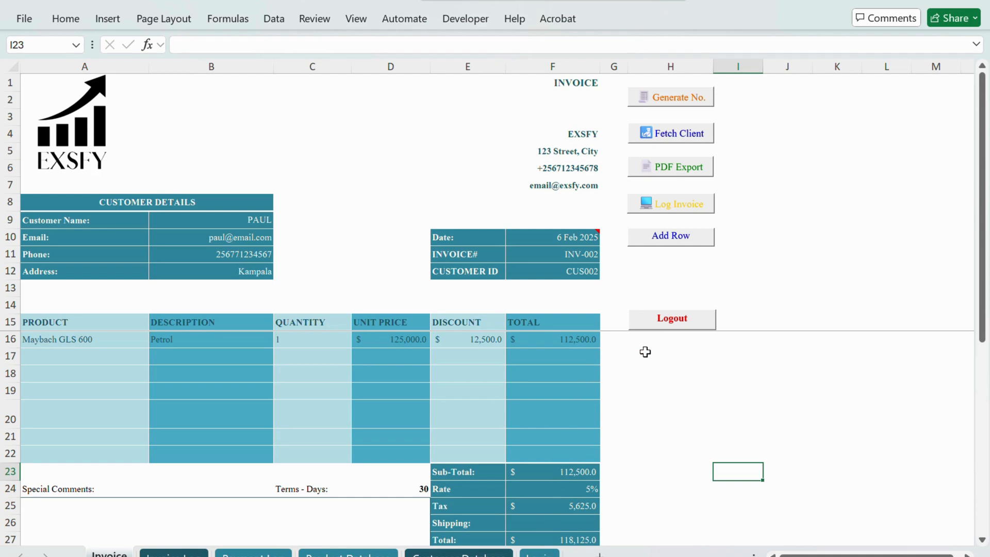
Step: Log out from the Invoice sheet and log in as Exsfy with the account password, acknowledging the access messages
left_click(666, 324)
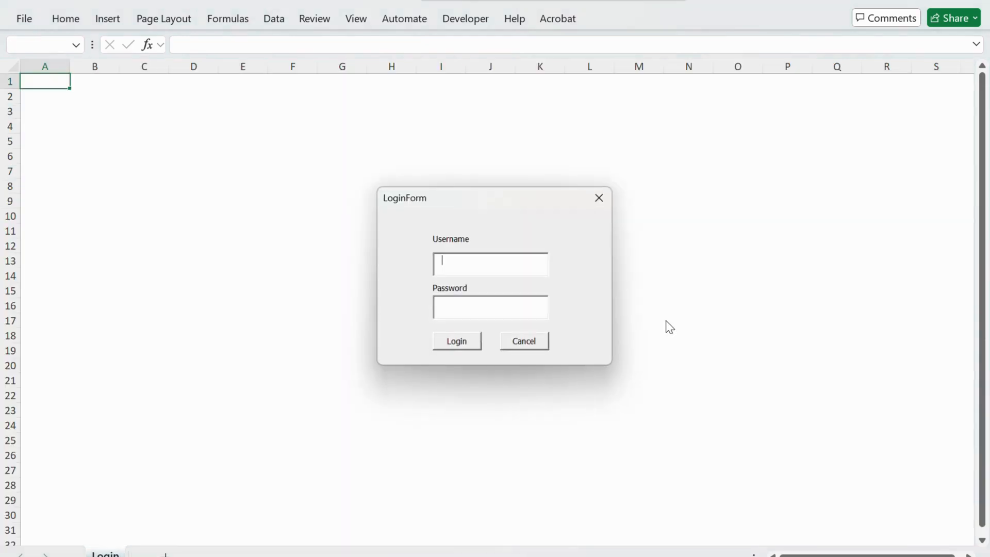
type("Exsfy")
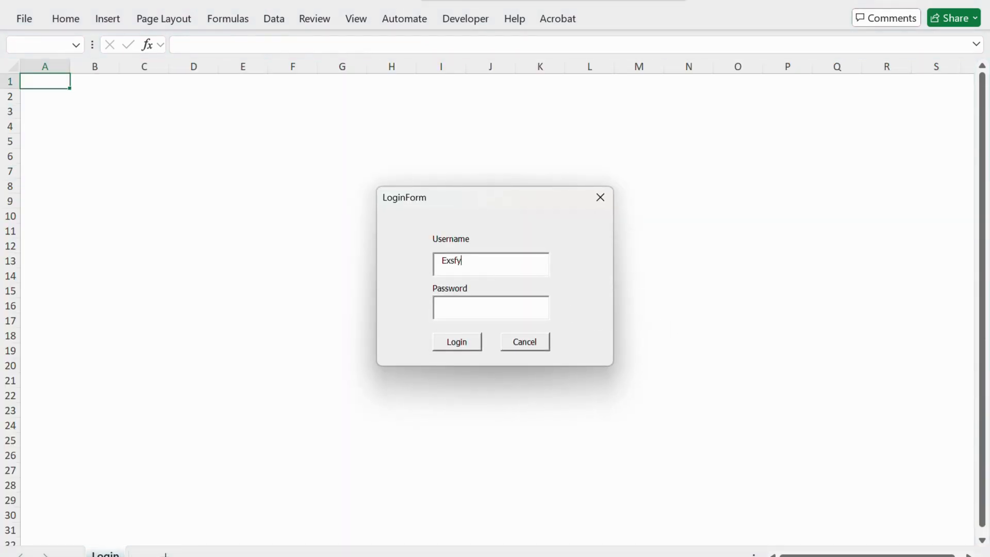
key("Tab")
type("12345")
left_click(457, 342)
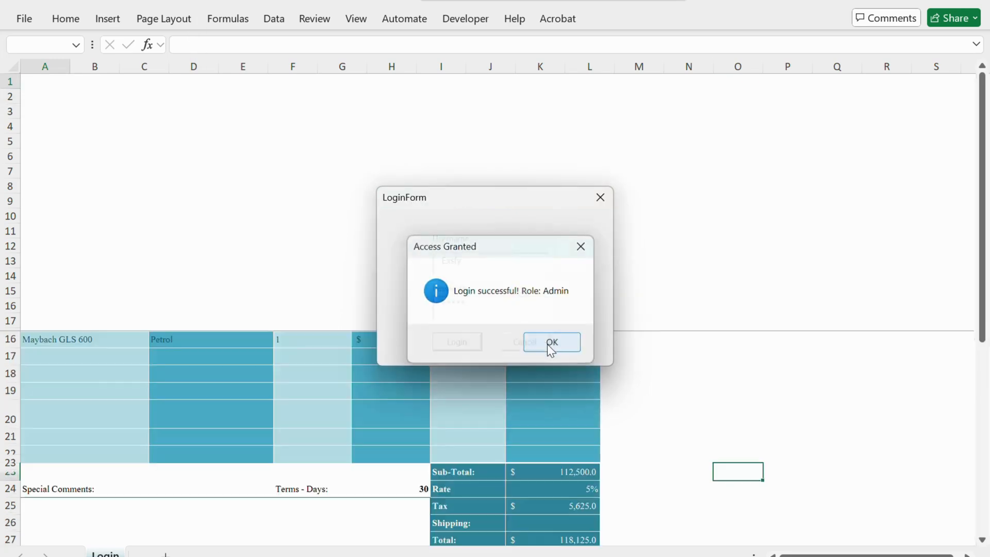
left_click(549, 344)
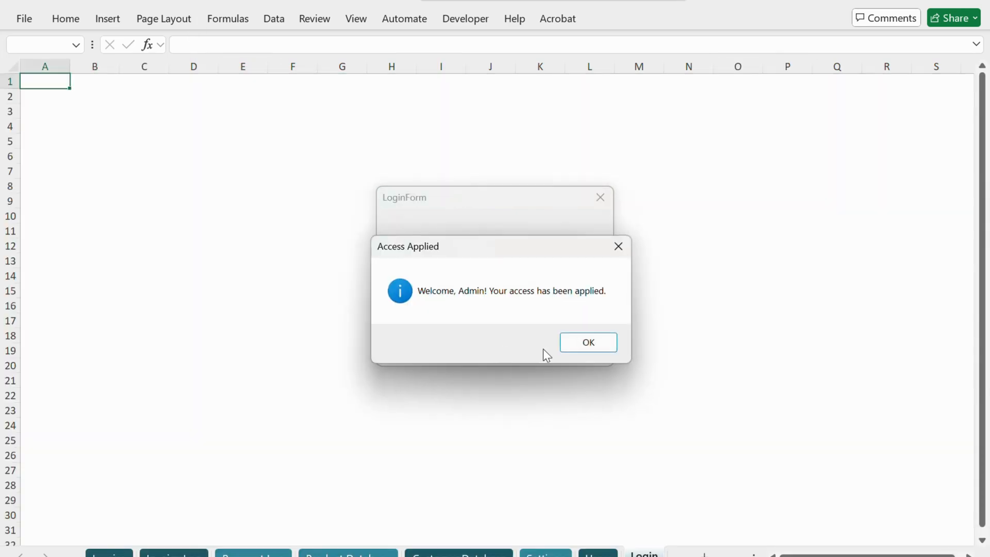
left_click(581, 342)
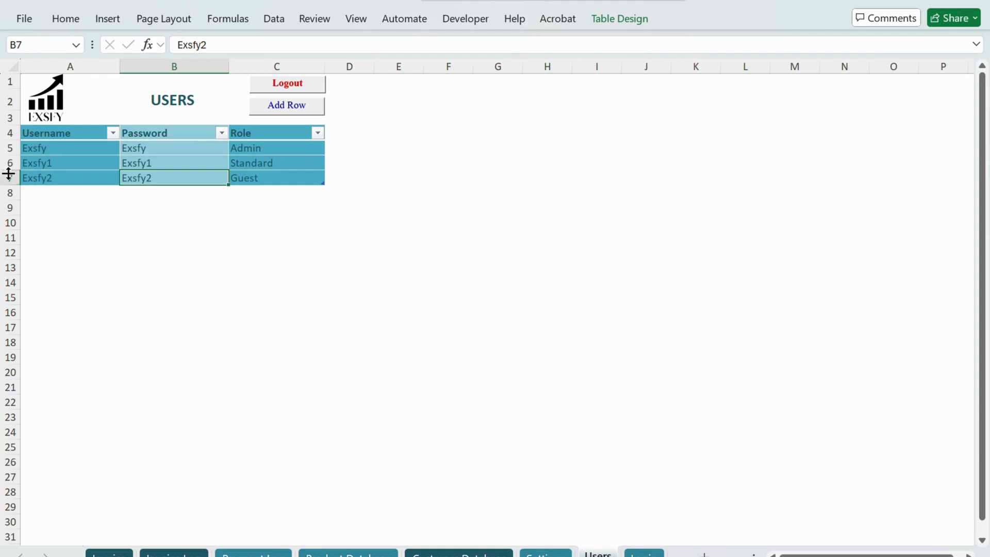
Step: Replace the Standard user's username and password in row 6 of the Users table with new ones
left_click(59, 163)
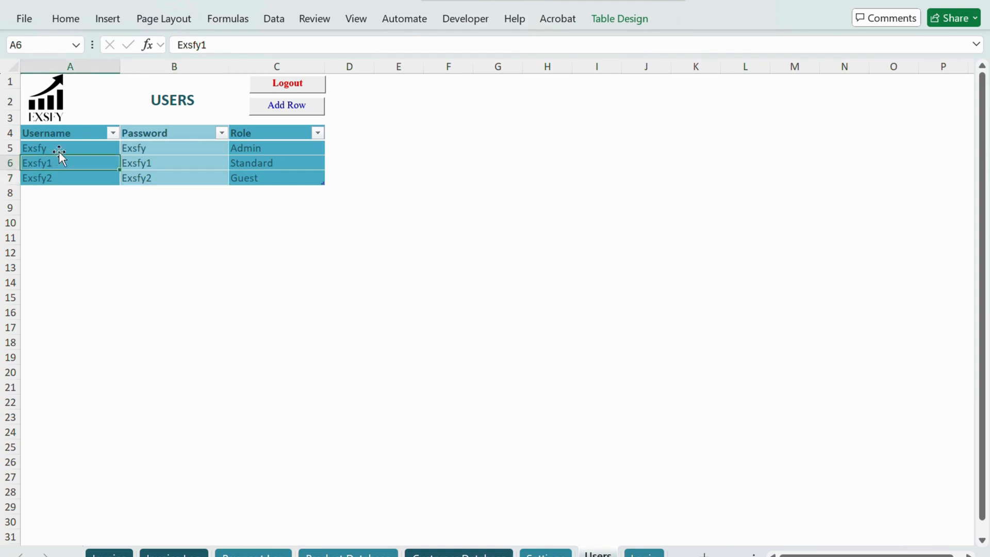
left_click(60, 147)
left_click(60, 164)
type("Peter")
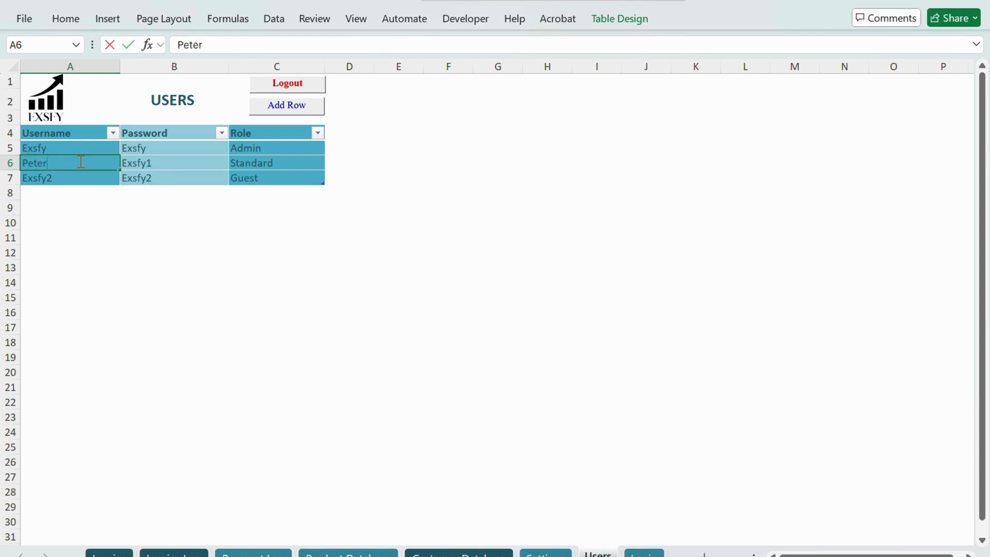
key("Tab")
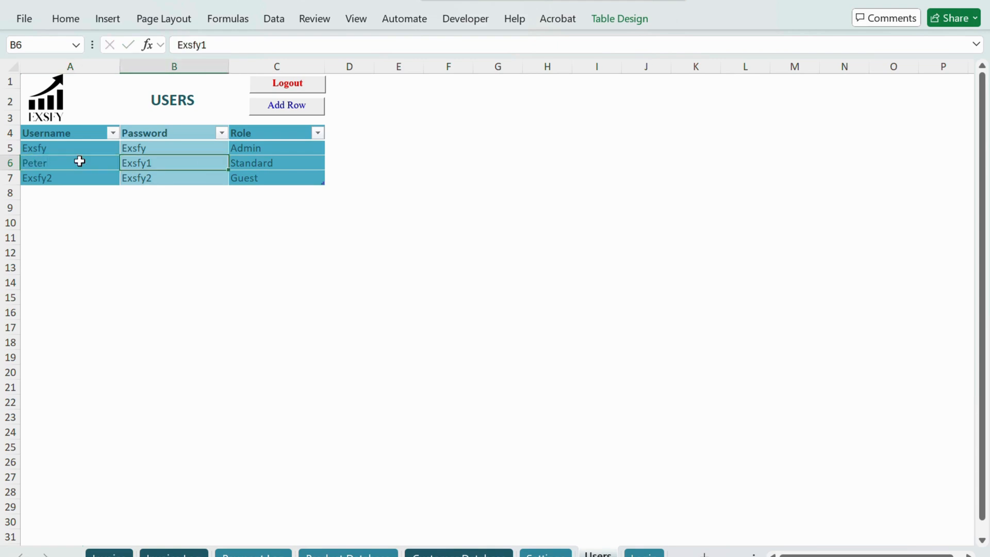
type("My")
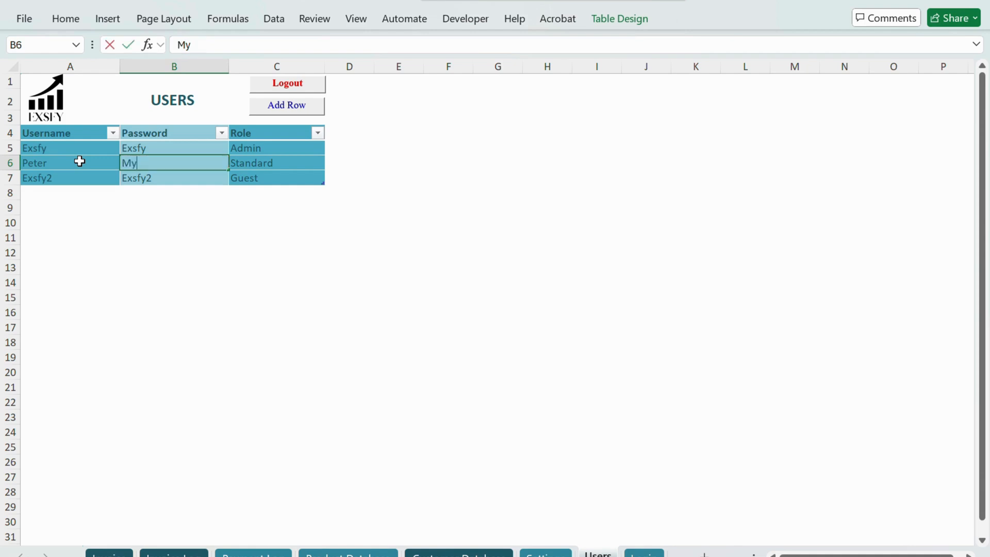
type("password")
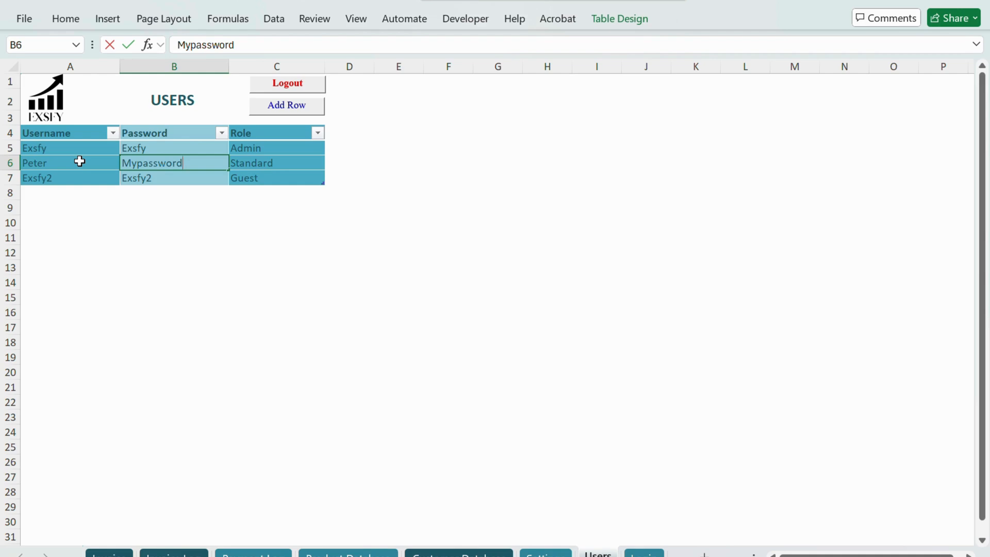
left_click(220, 192)
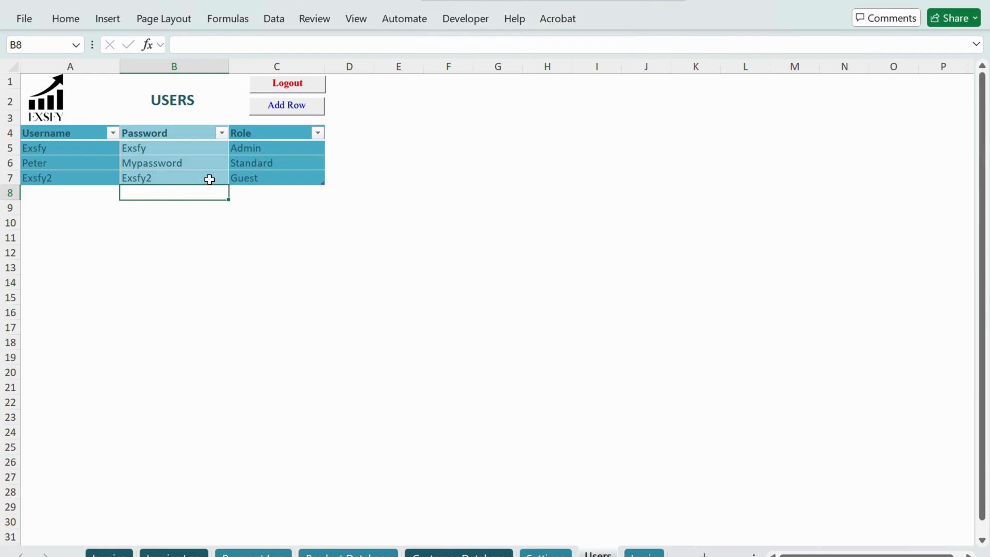
Step: Add a row to the Users table and enter the new user's username and password in it
left_click(288, 106)
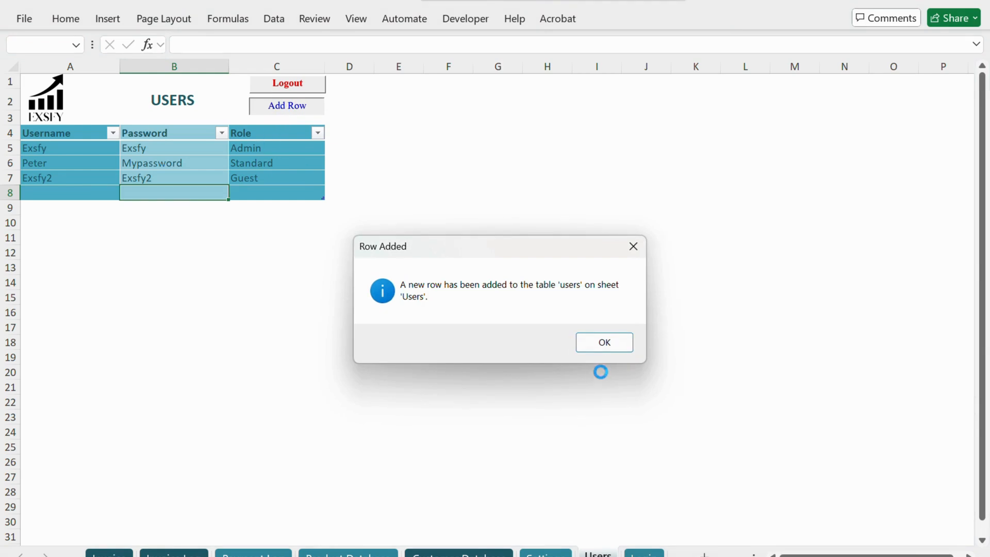
left_click(602, 344)
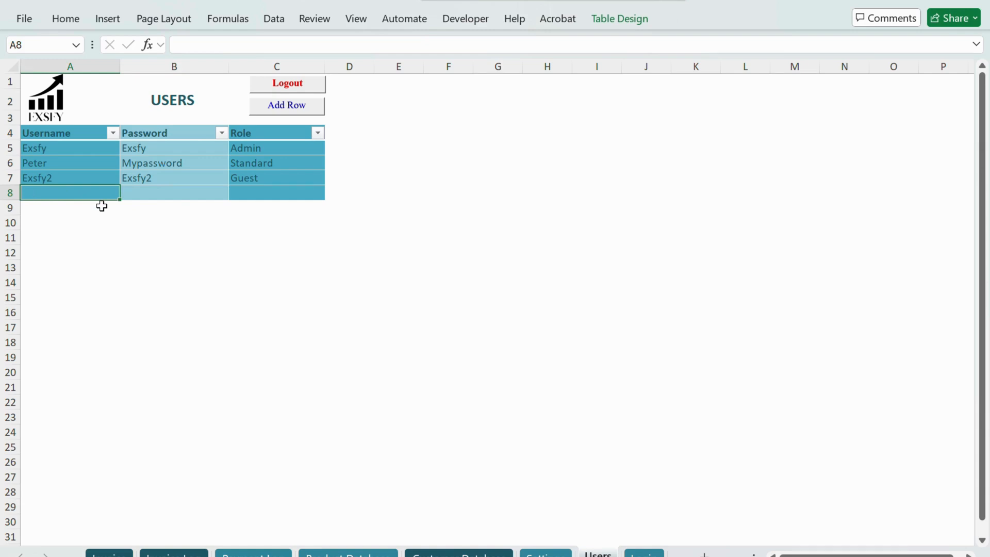
type("John")
key("Tab")
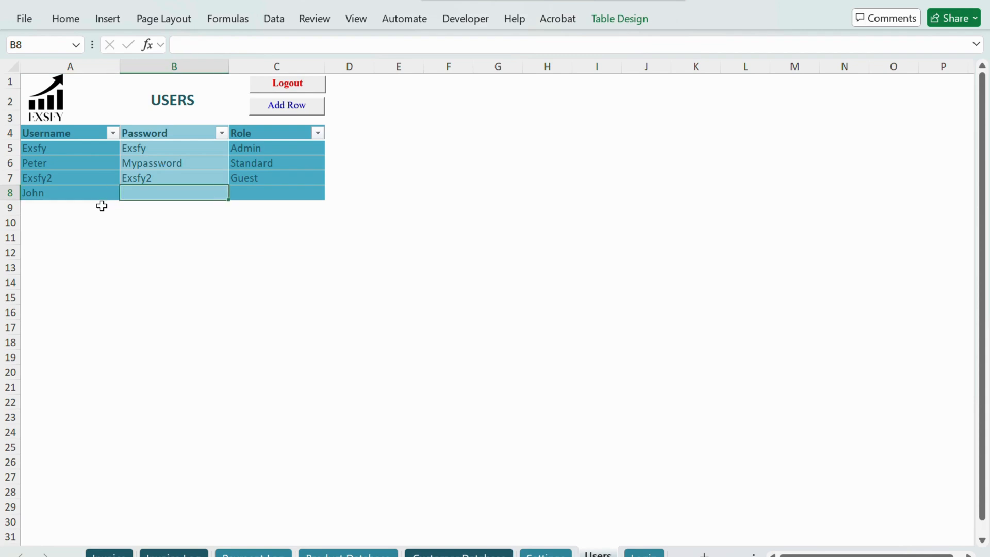
type("John")
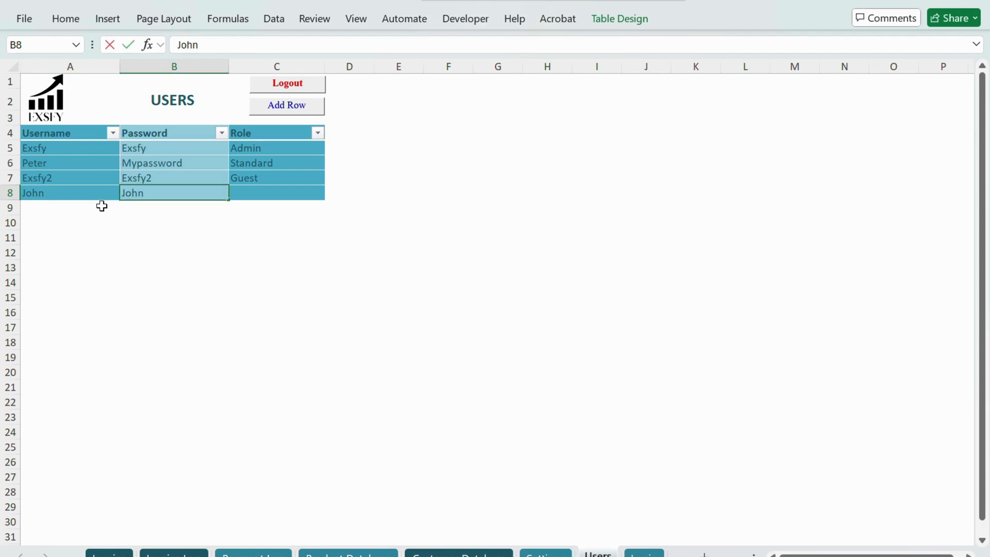
type("'sPassword")
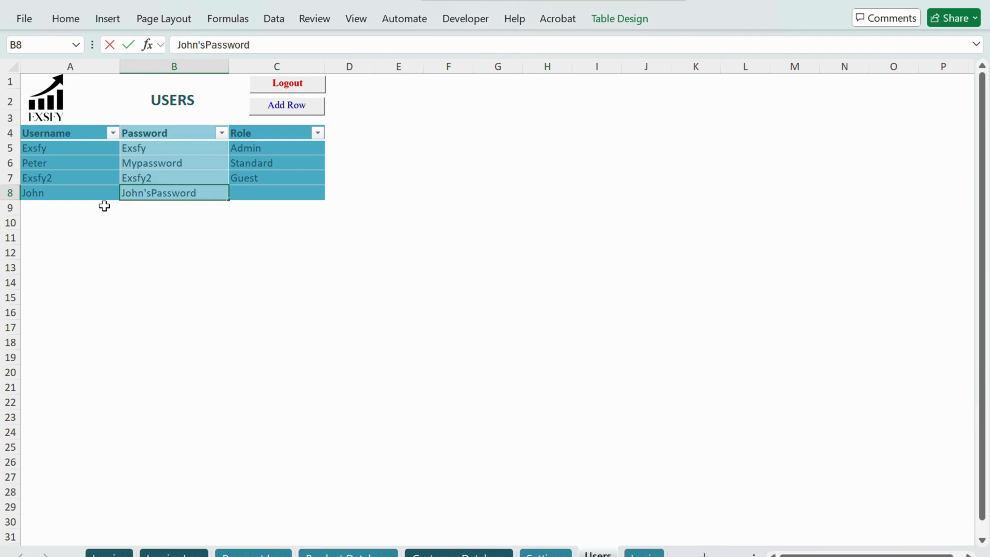
Step: Set the new user's role in cell C8 to Standard
left_click(309, 197)
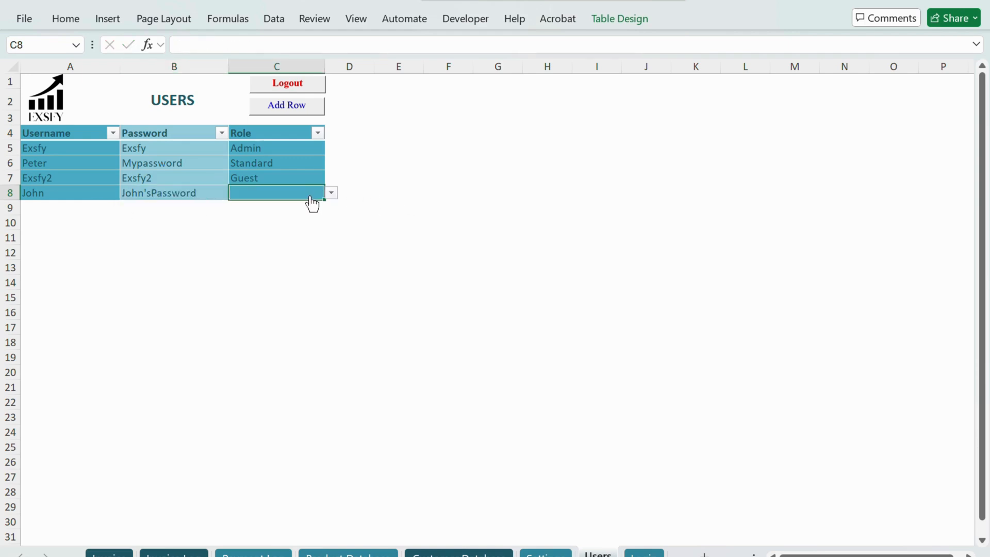
left_click(331, 194)
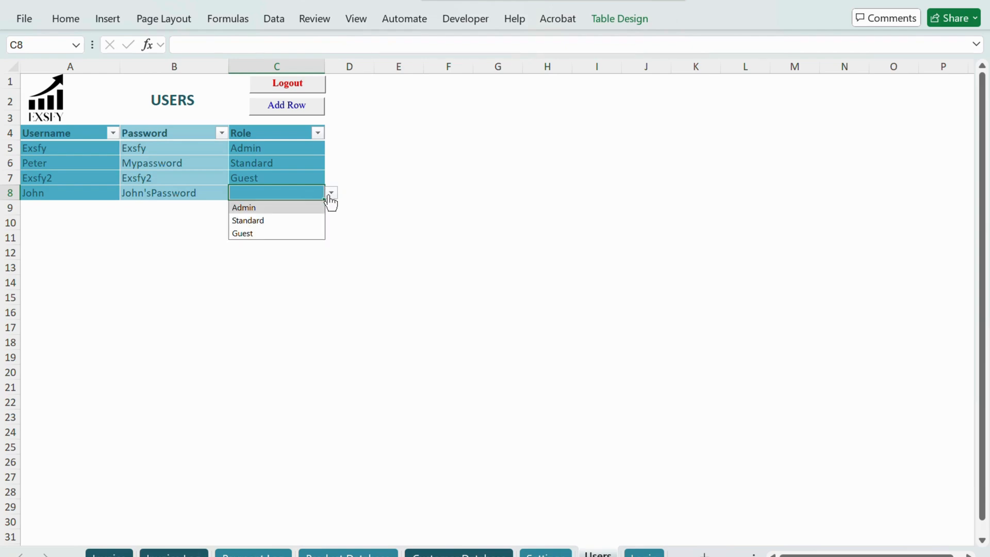
left_click(260, 222)
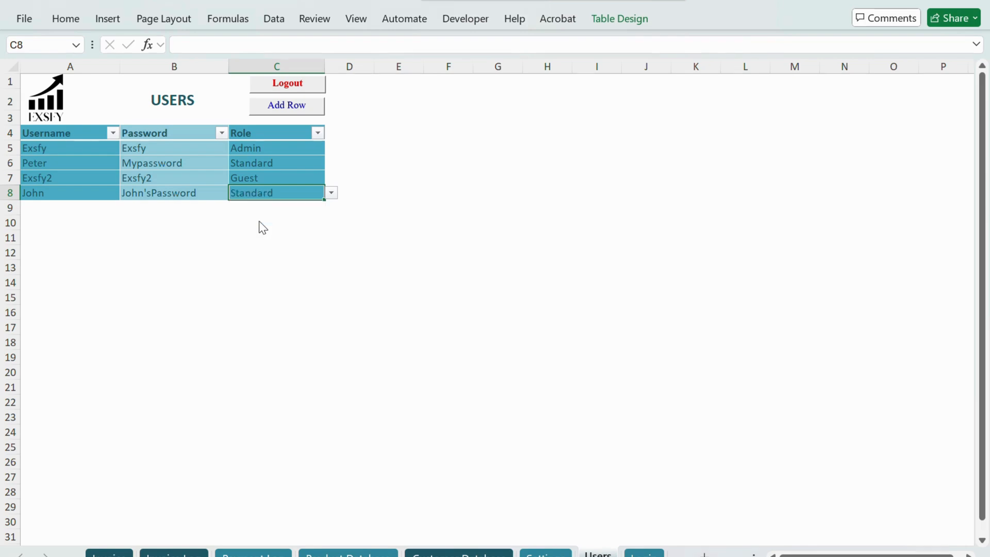
left_click(181, 254)
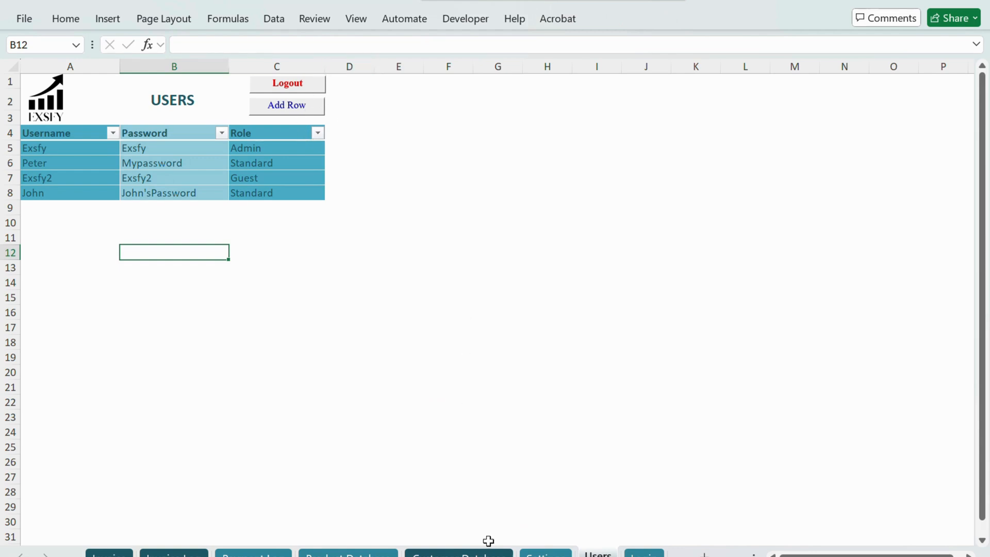
Step: Change the business name in cell A5 of the Settings sheet to MyBusiness
left_click(550, 555)
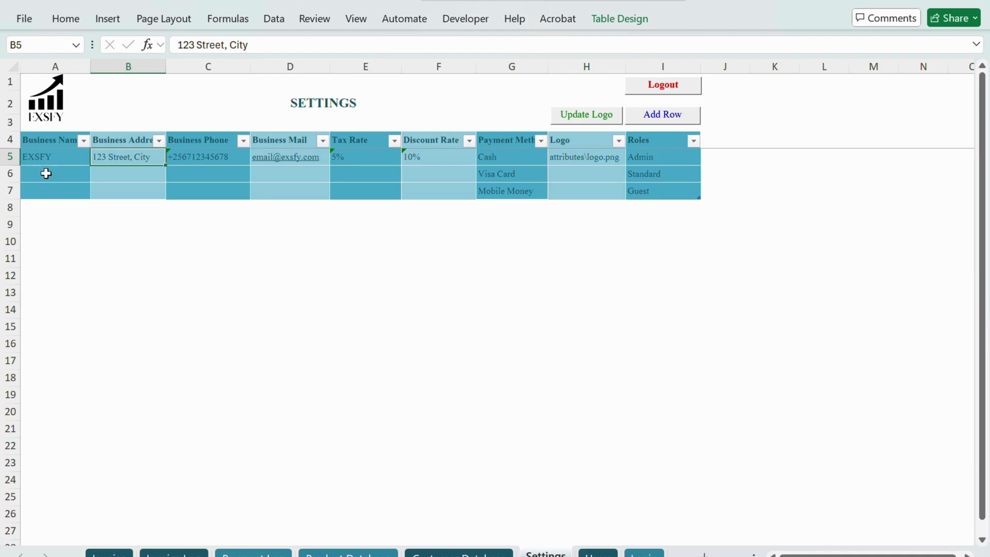
left_click(50, 157)
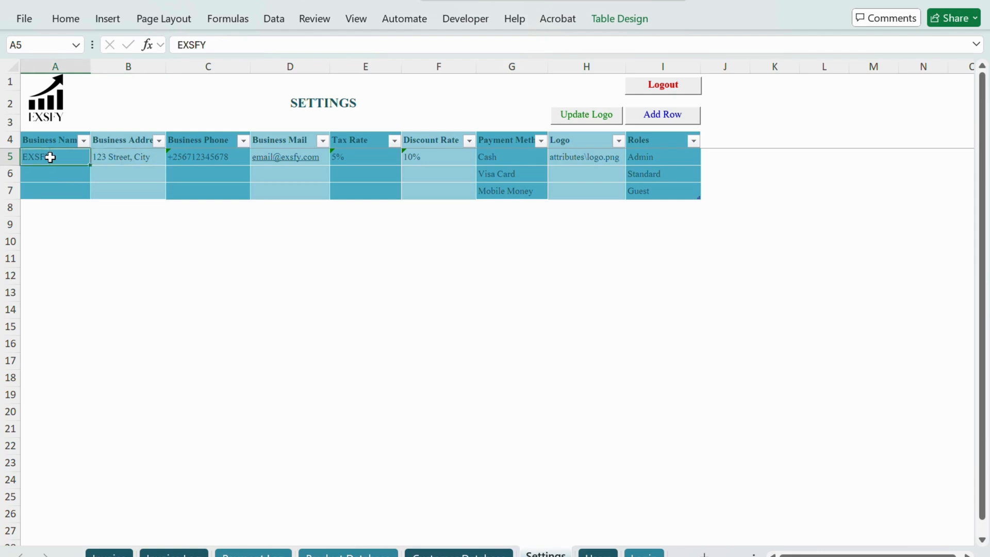
double_click(50, 157)
key("BackSpace")
key("BackSpace")
key("BackSpace")
key("BackSpace")
key("BackSpace")
type("M")
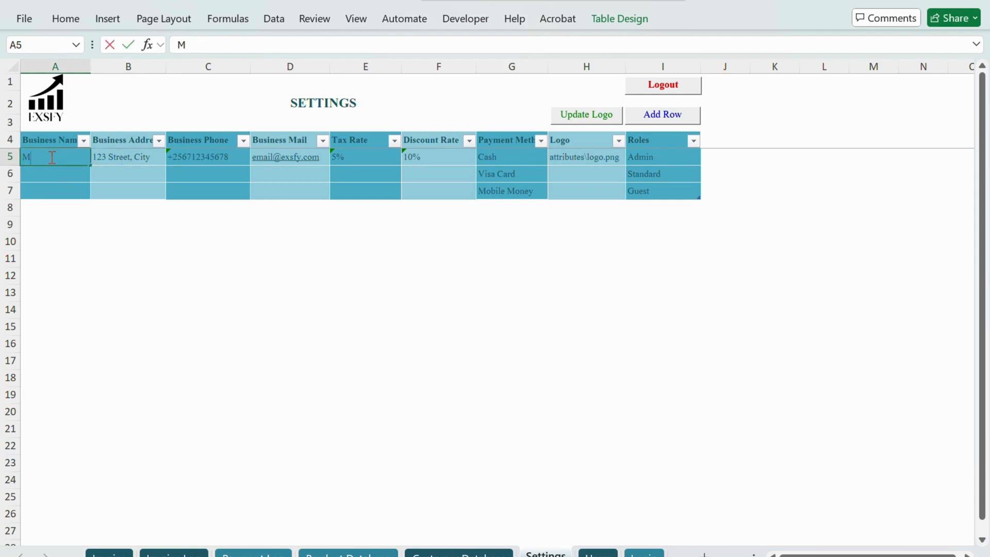
type("yBusiness")
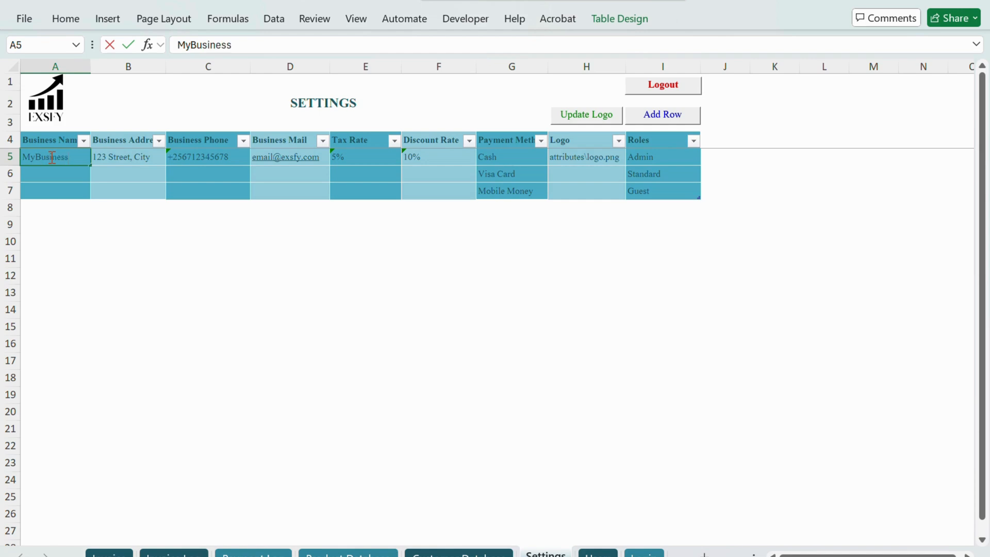
key("Tab")
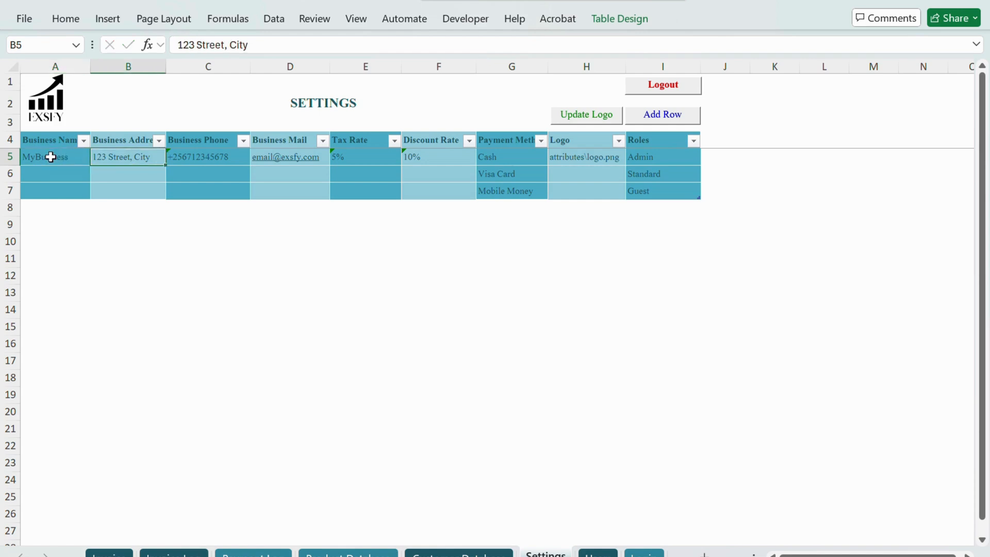
Step: Review the business phone, mail, tax rate, discount rate and payment method entries in row 5 of the Settings table
key("Tab")
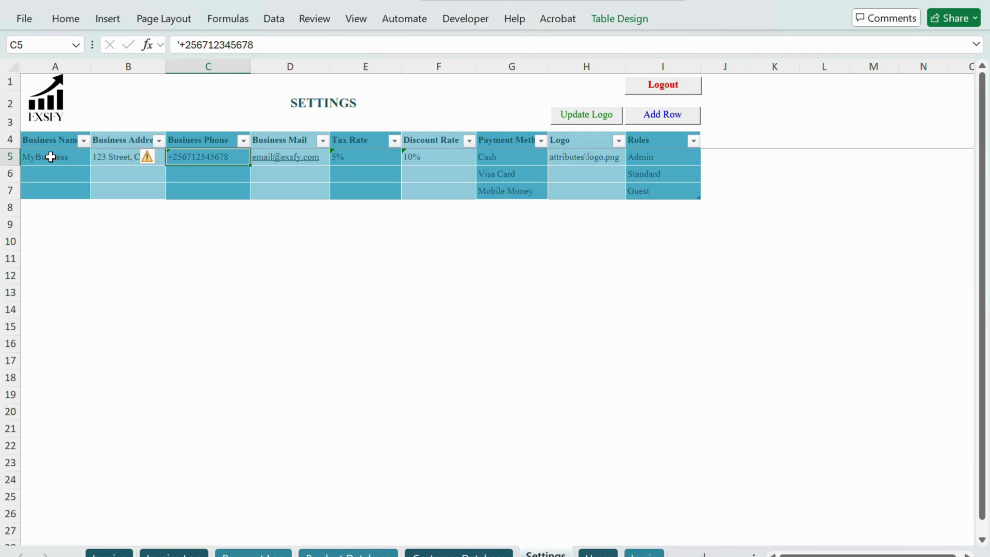
key("Tab")
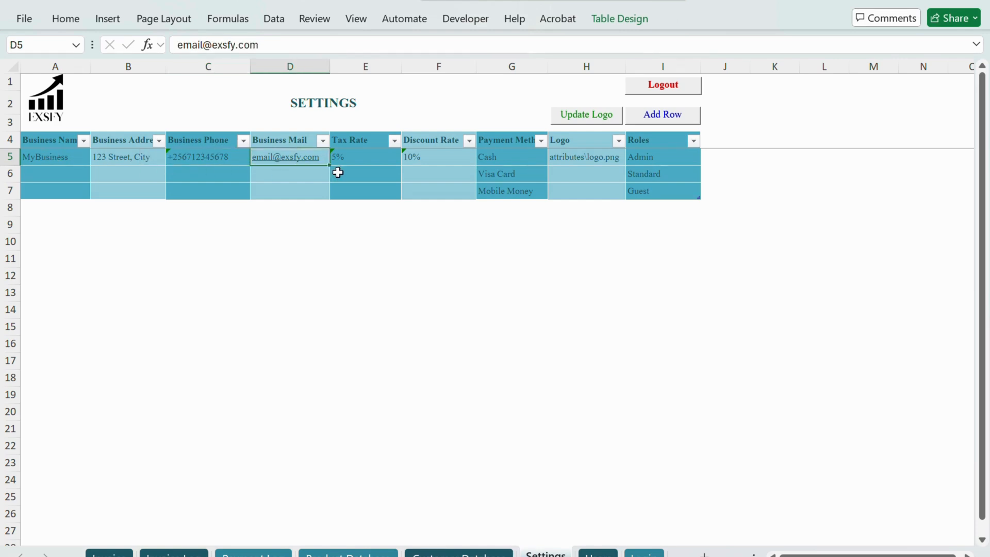
key("Tab")
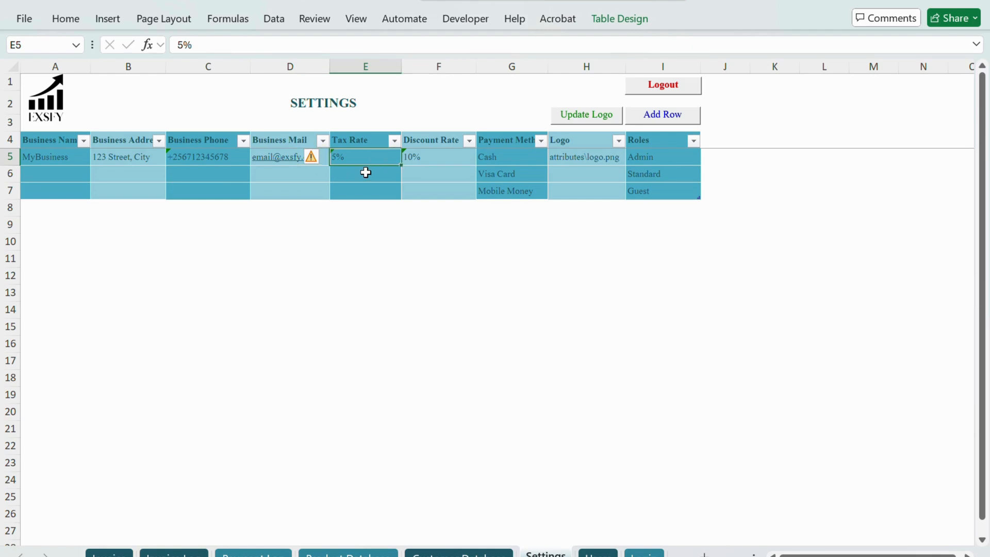
left_click(430, 161)
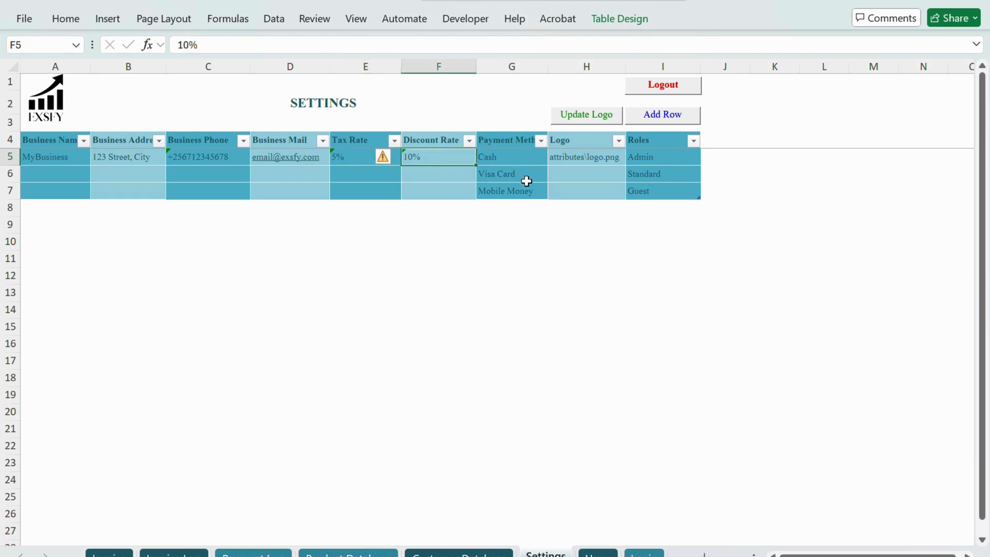
key("Tab")
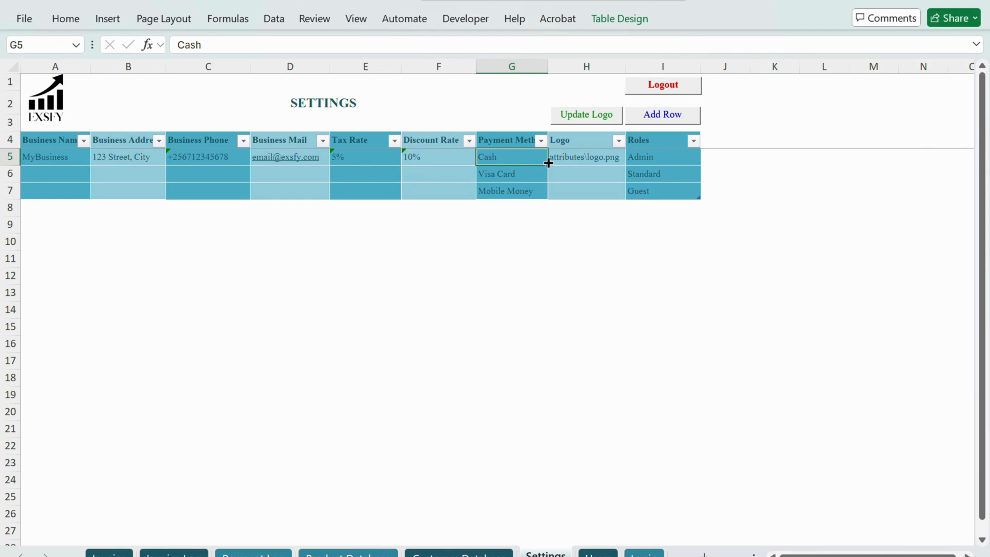
Step: Check the logo image's name in File Explorer's Invoice Billing System folder and set the logo path in cell H5 to \exsfy.png
left_click(573, 155)
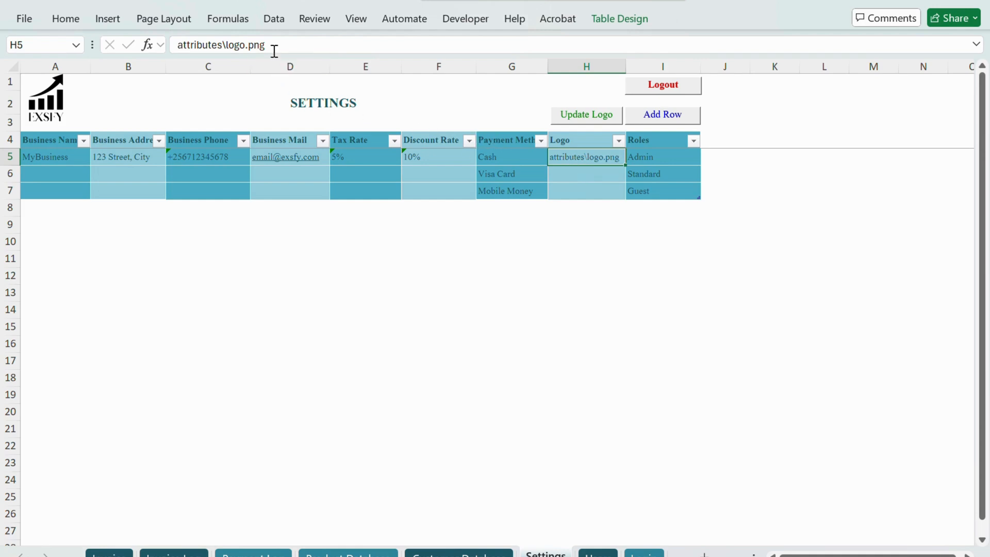
left_click(224, 46)
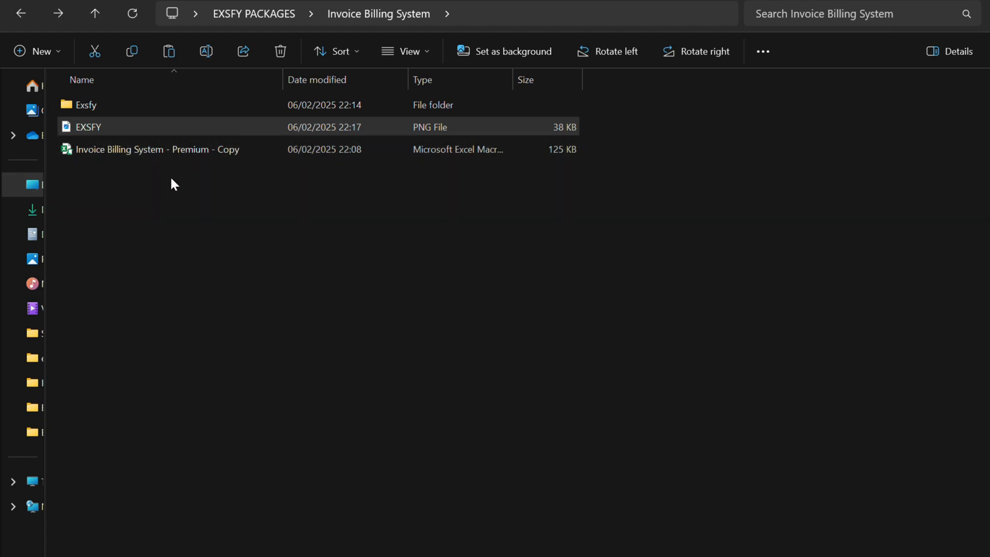
left_click(187, 149)
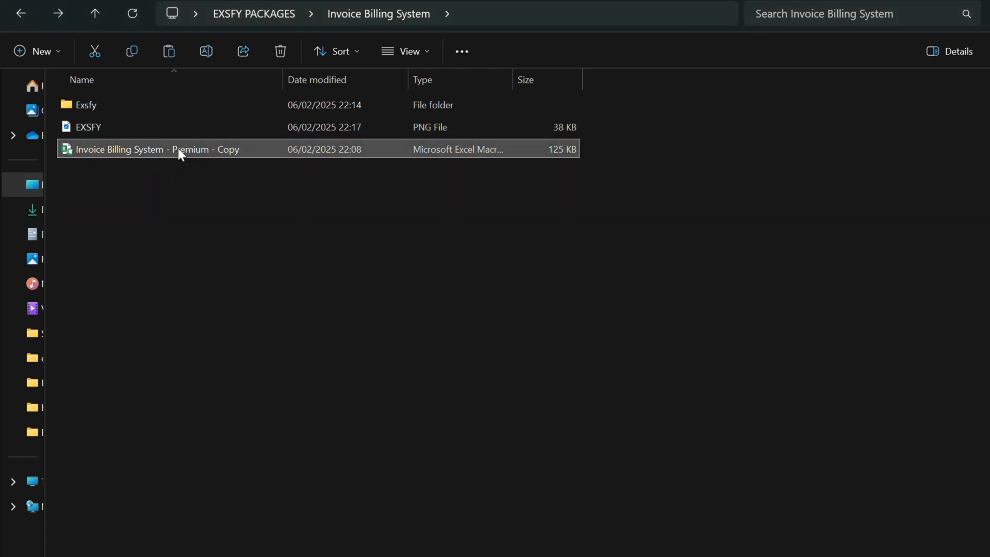
left_click(177, 124)
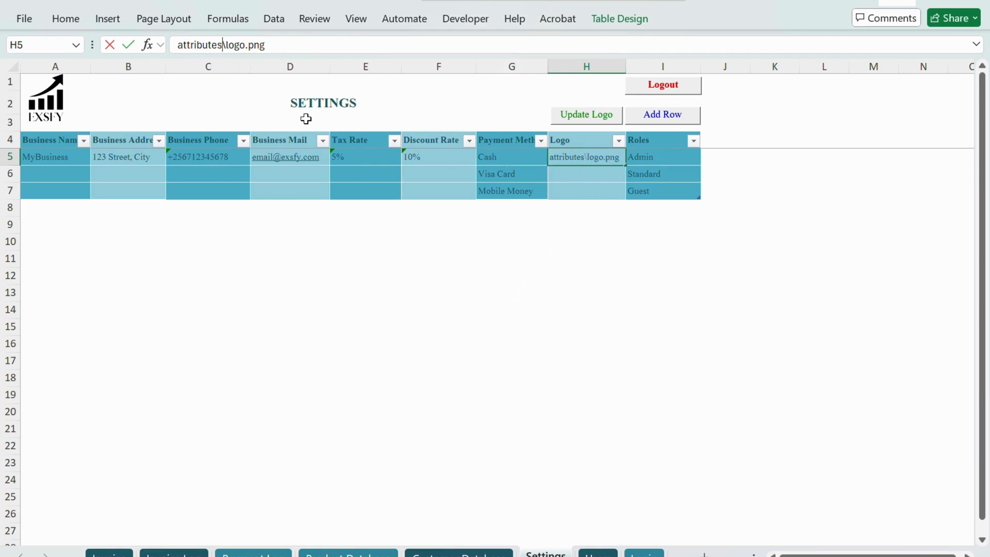
key("BackSpace")
key("BackSpace")
key("BackSpace")
key("BackSpace")
key("BackSpace")
key("BackSpace")
key("BackSpace")
key("BackSpace")
key("BackSpace")
key("BackSpace")
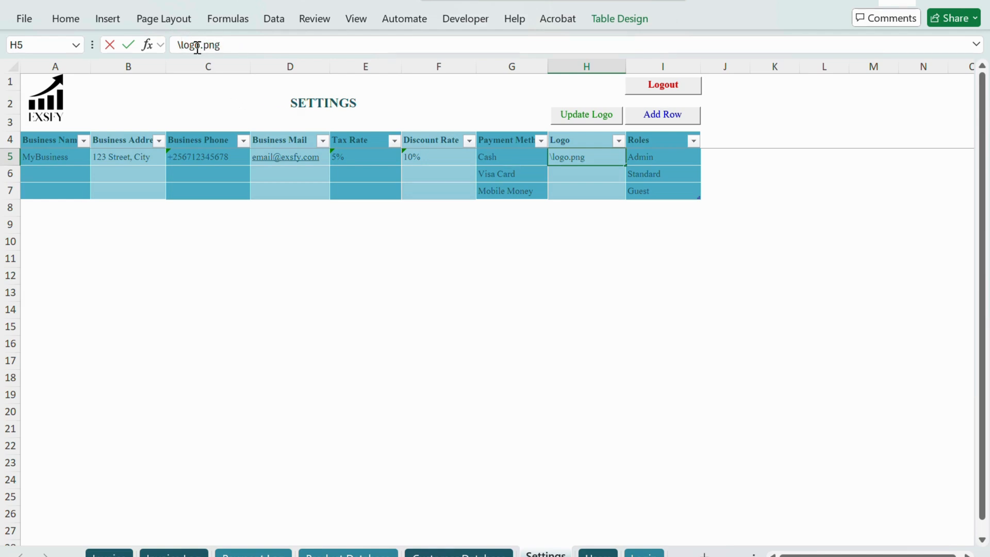
key("Delete")
key("Delete")
key("Delete")
key("Delete")
type("exsfy")
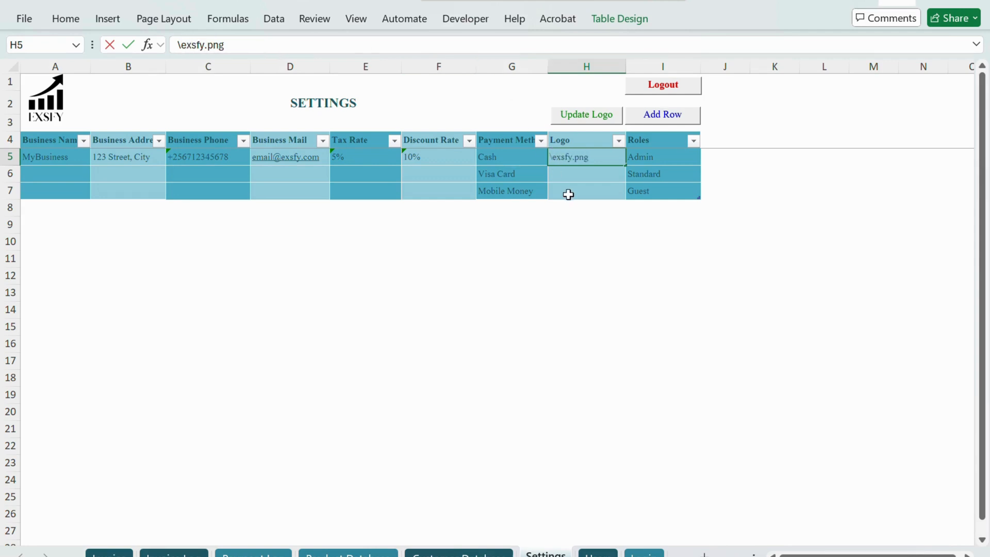
left_click(581, 173)
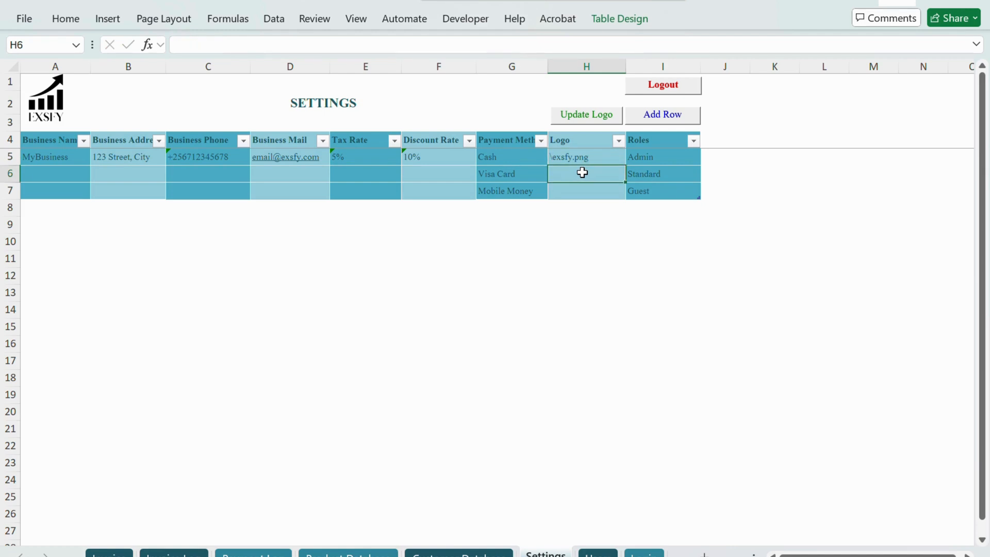
Step: Update the logo on all sheets and add a new row to the Settings table
left_click(602, 121)
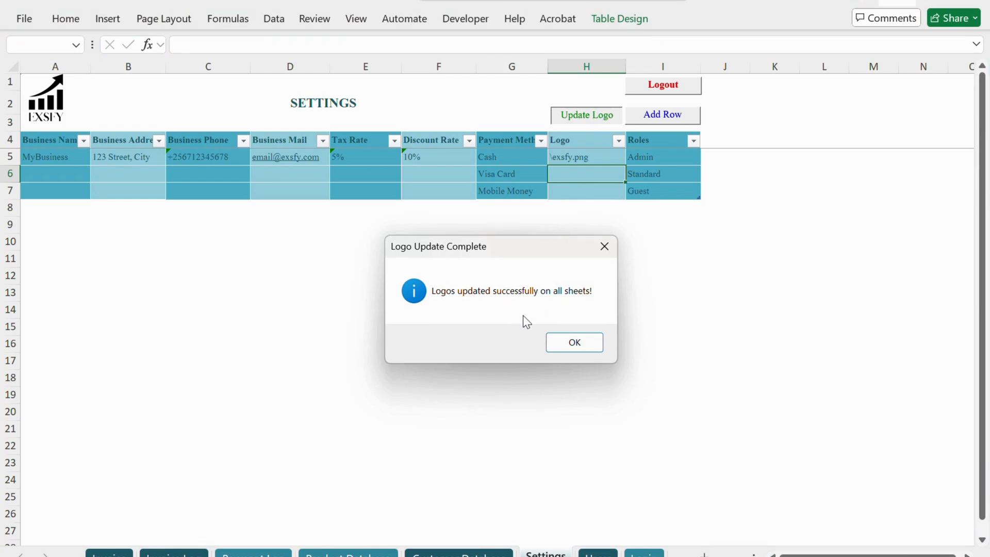
left_click(573, 343)
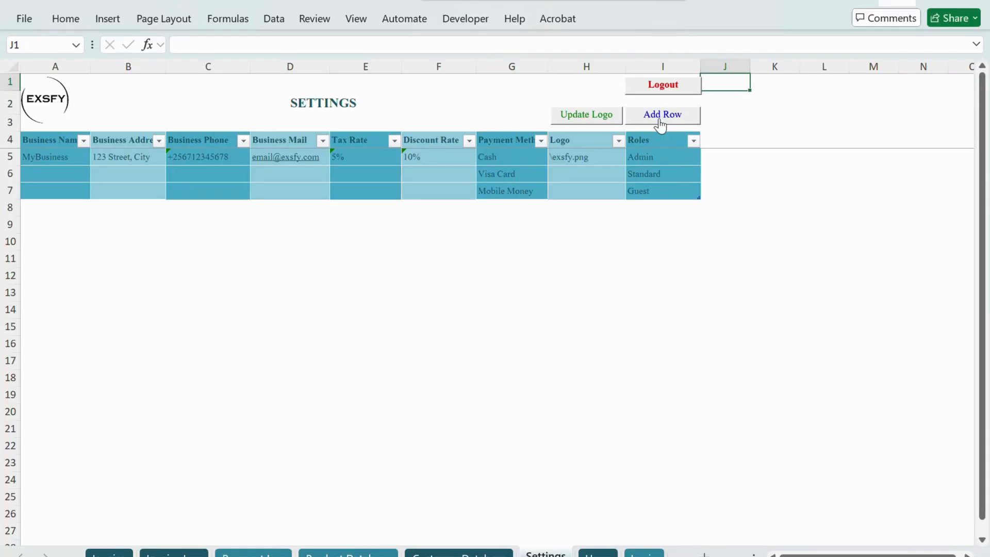
left_click(661, 124)
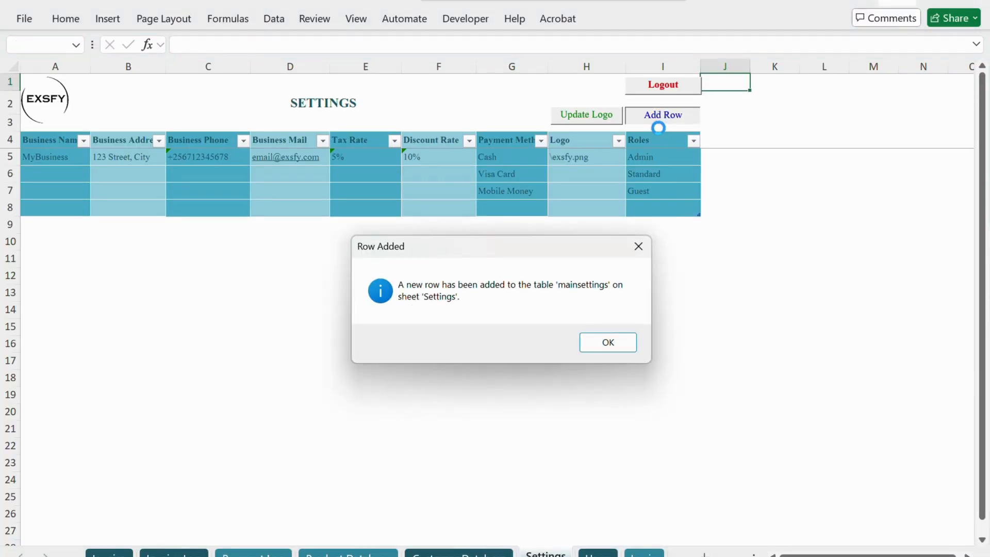
left_click(603, 344)
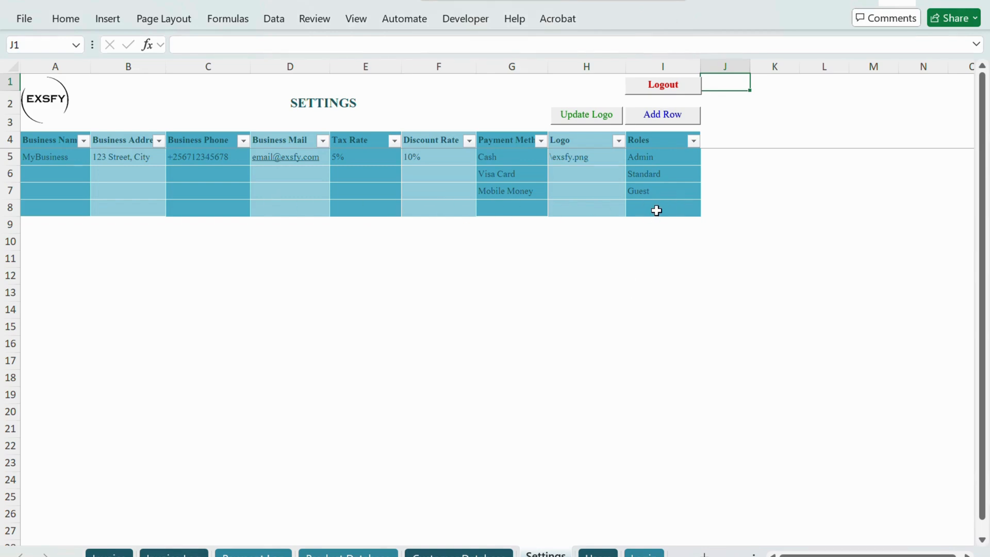
Step: Add a new row to the Products table on the Product Database sheet
key("ctrl+Page_Up")
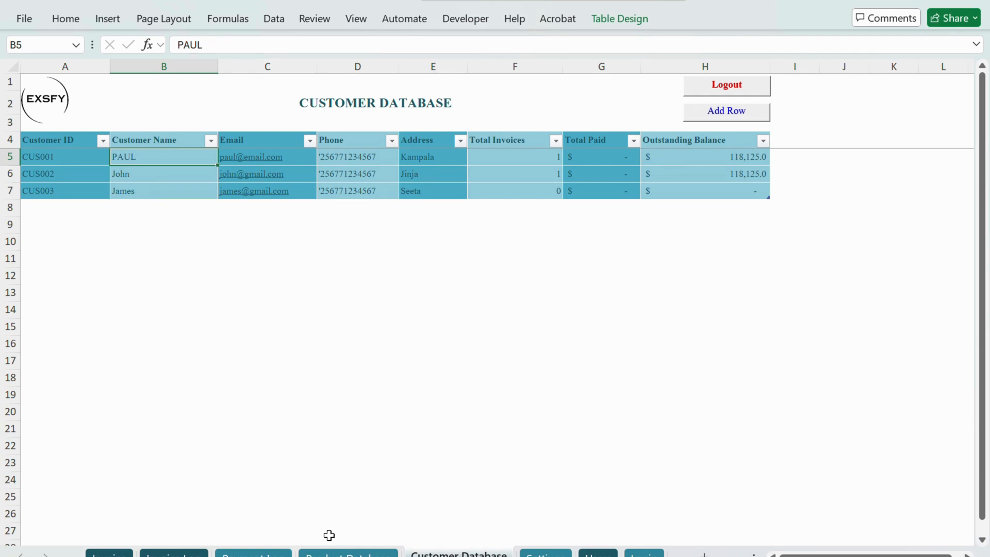
left_click(348, 553)
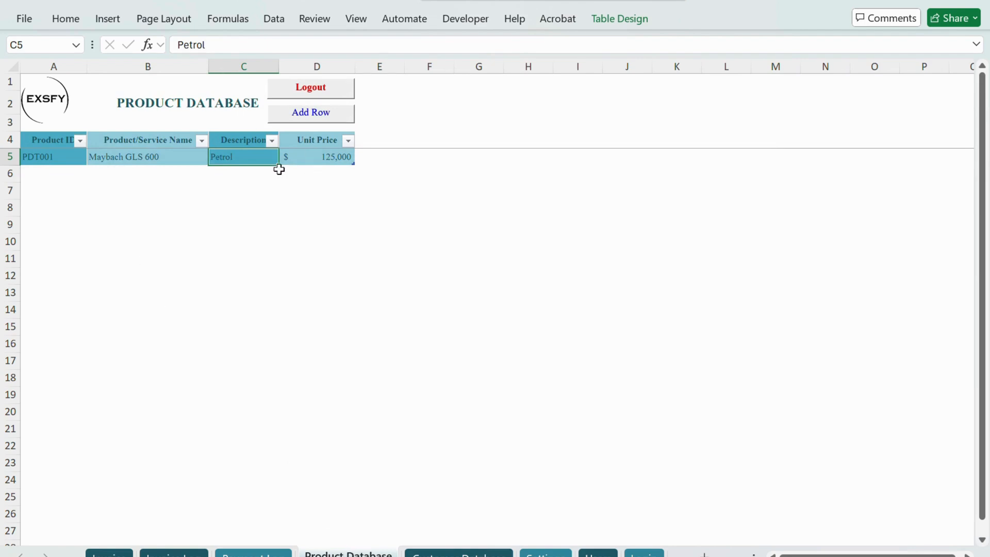
left_click(293, 117)
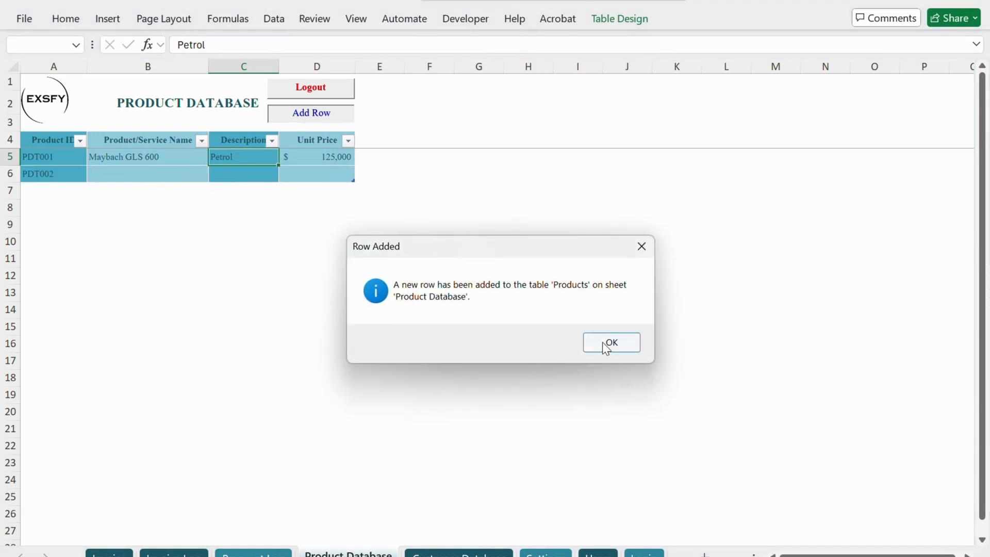
left_click(607, 344)
Step: Enter Bently Betayga as the product name in cell B6
left_click(119, 174)
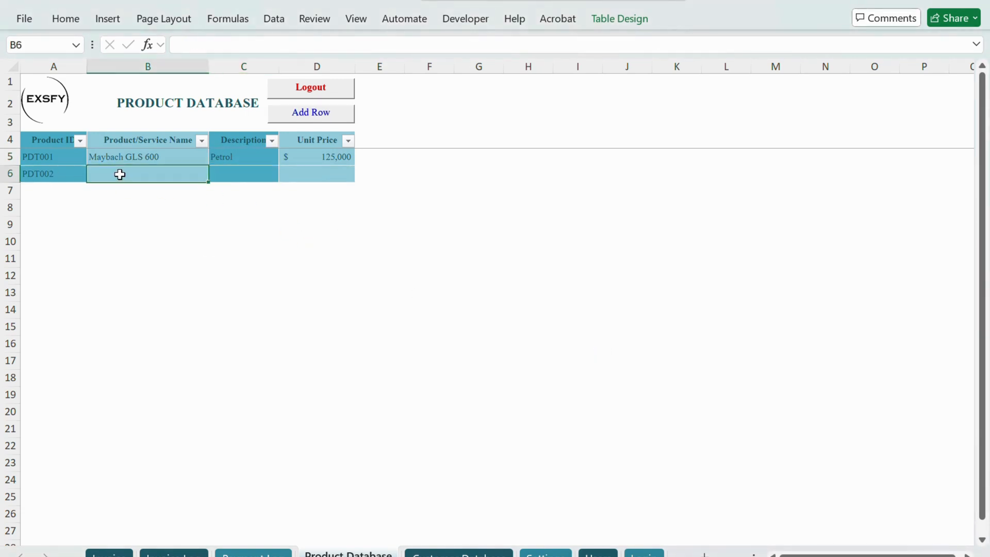
left_click(67, 157)
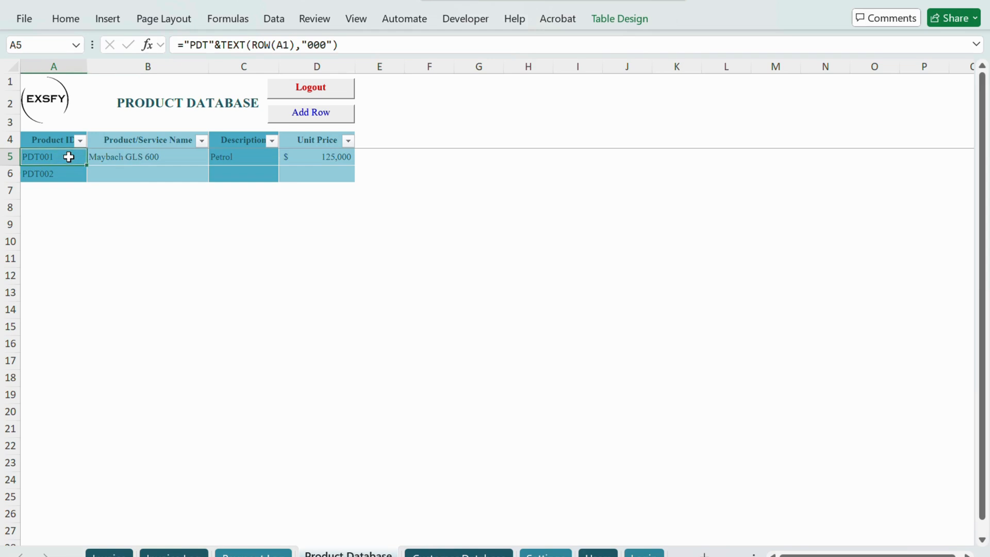
left_click(134, 173)
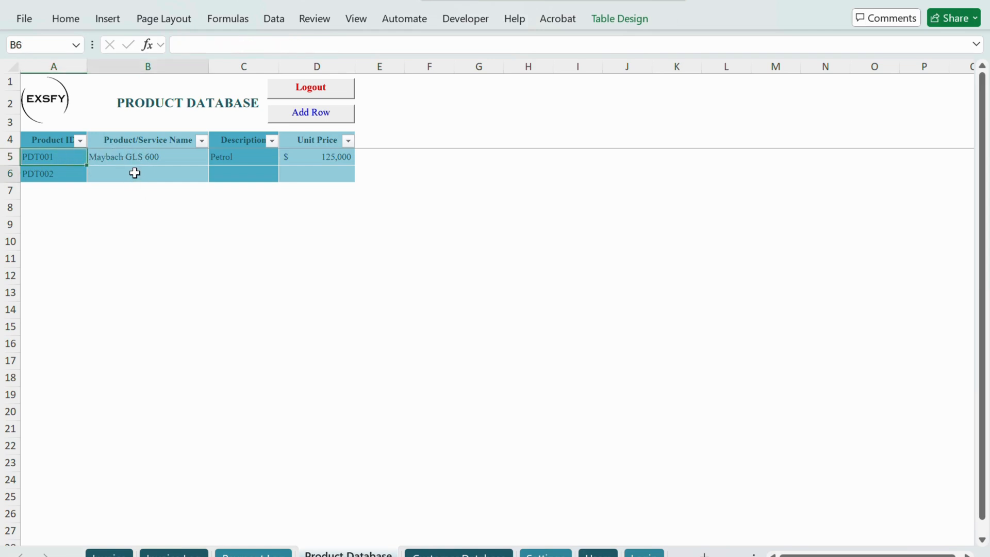
double_click(130, 172)
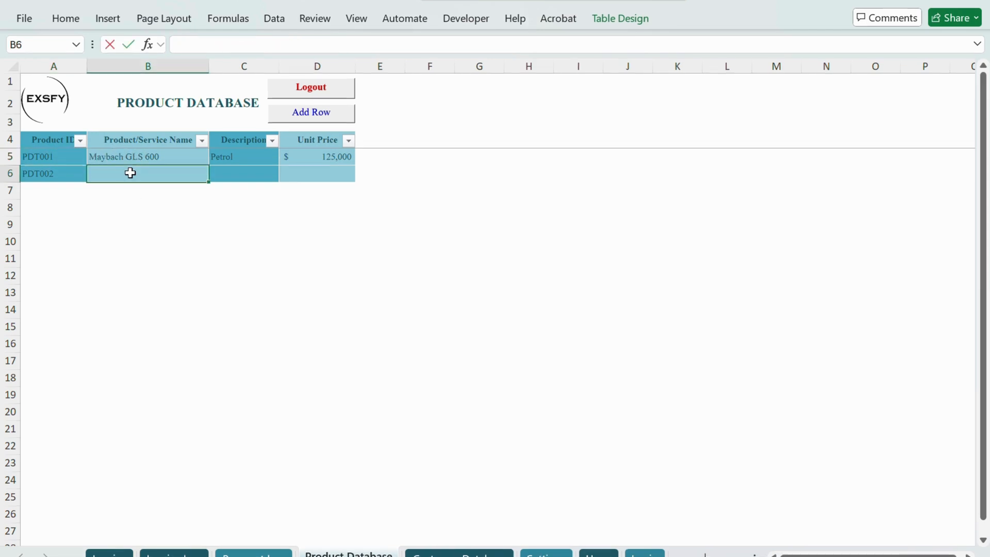
type("Bently")
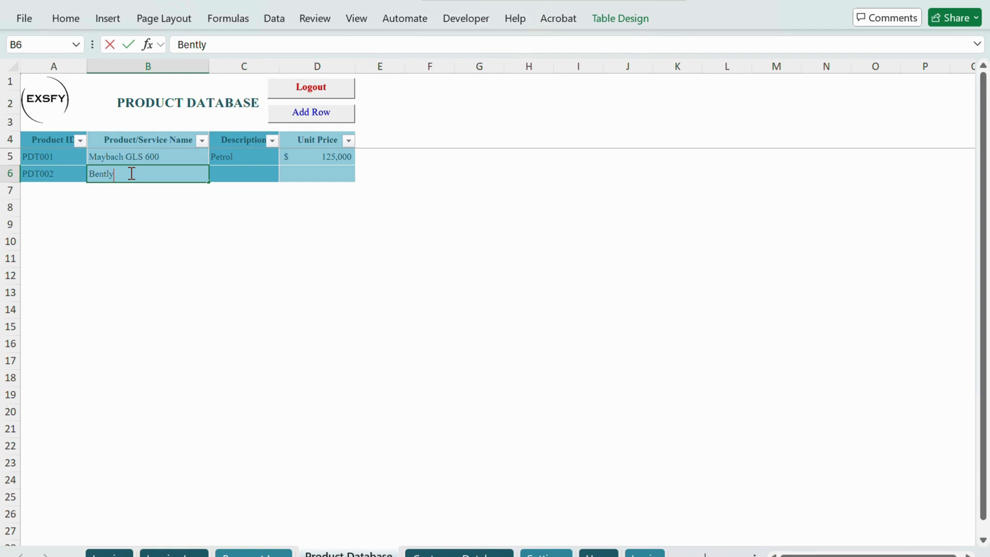
type(" Betayga")
key("Tab")
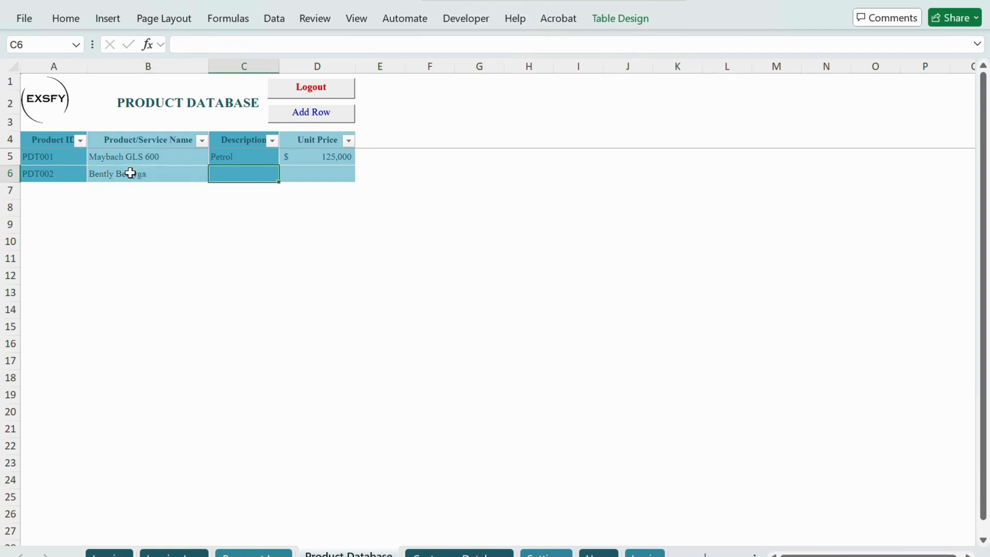
Step: Complete row 6 of the Products table with the description Petrol and a unit price of 200000
type("P")
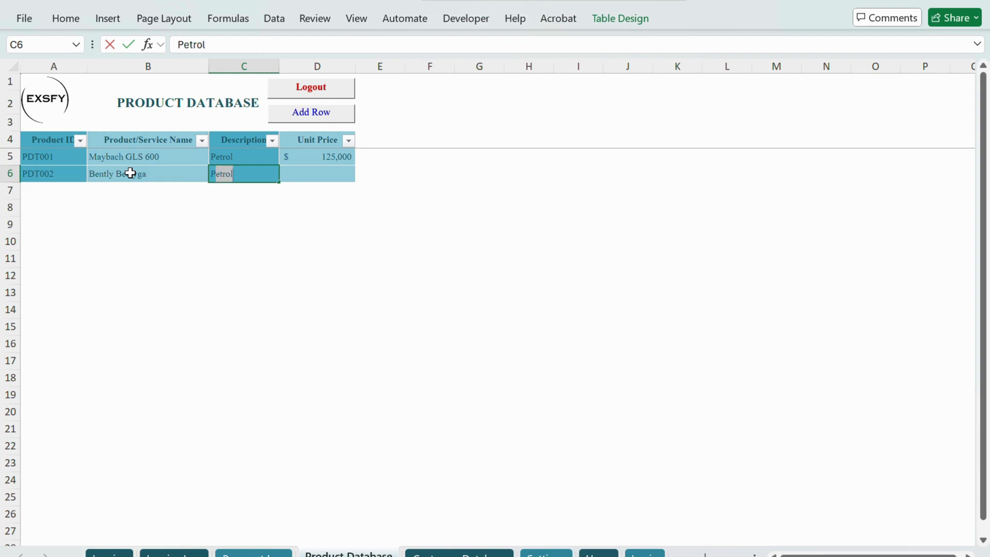
type("etrol")
key("Tab")
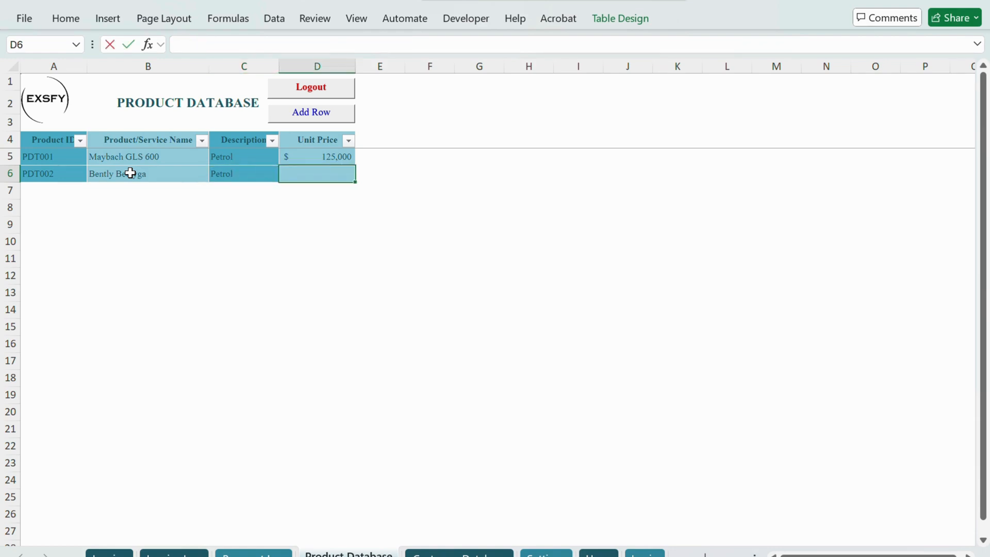
type("200,000")
key("Return")
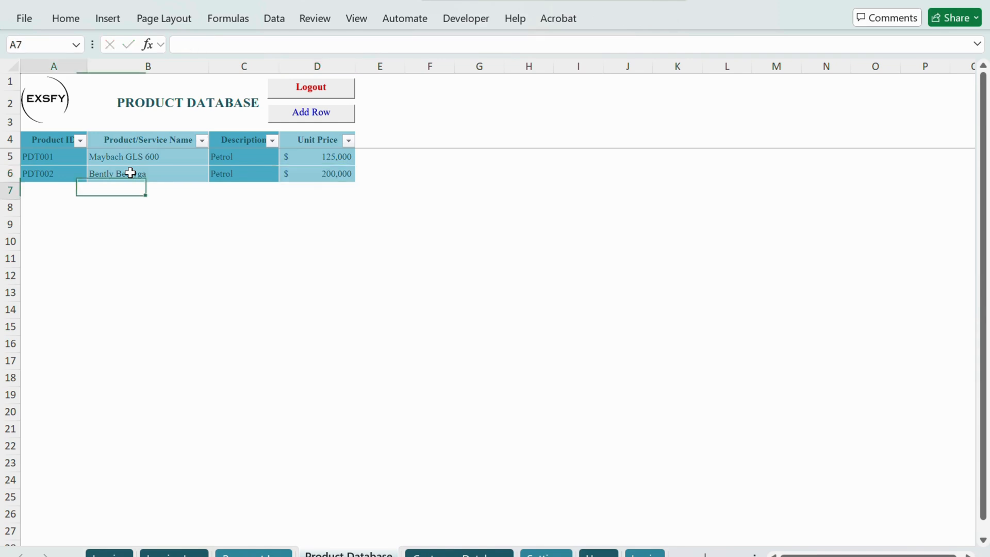
left_click(243, 173)
left_click(293, 174)
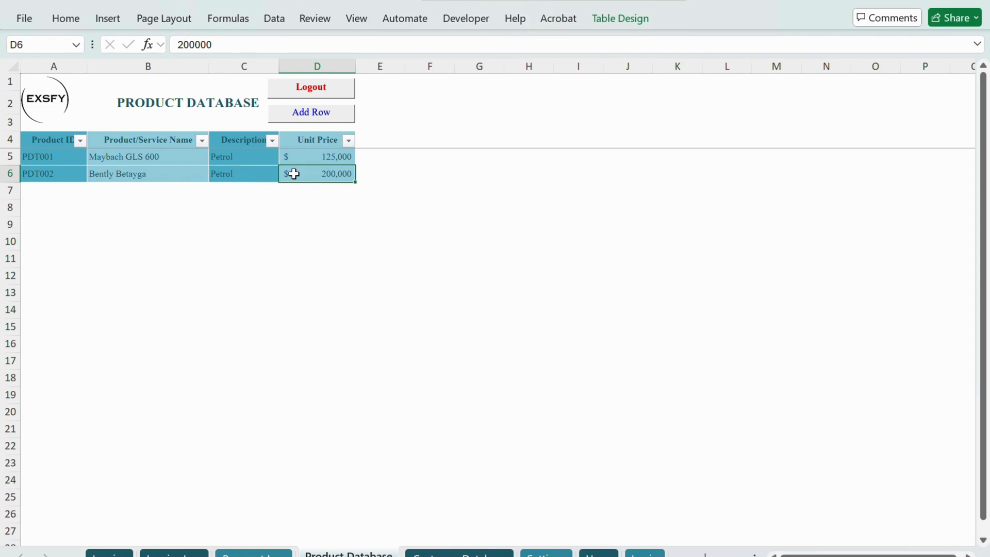
Step: Add another row to the Products table and enter GLS 63 AMG as the product name in cell B7
left_click(311, 113)
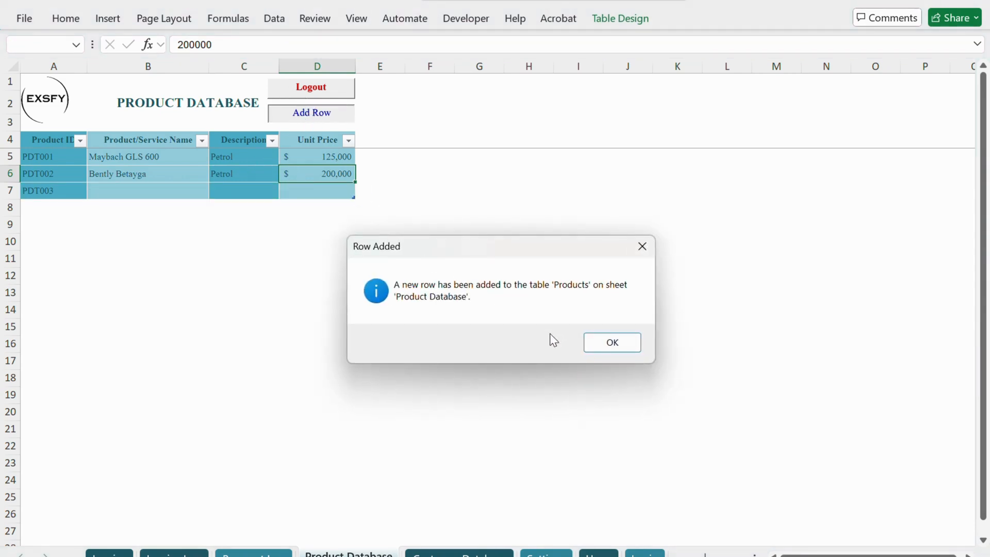
left_click(601, 345)
left_click(118, 191)
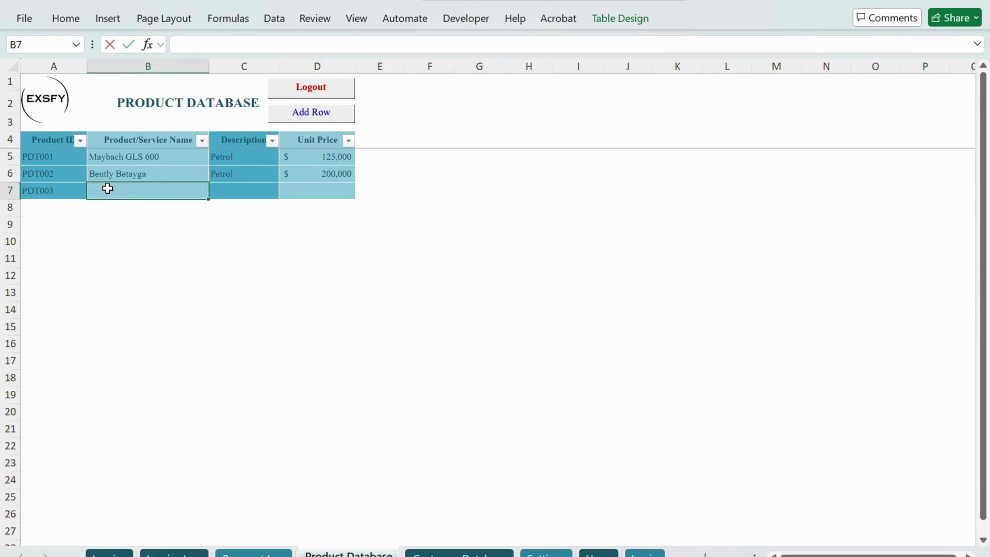
type("GLS")
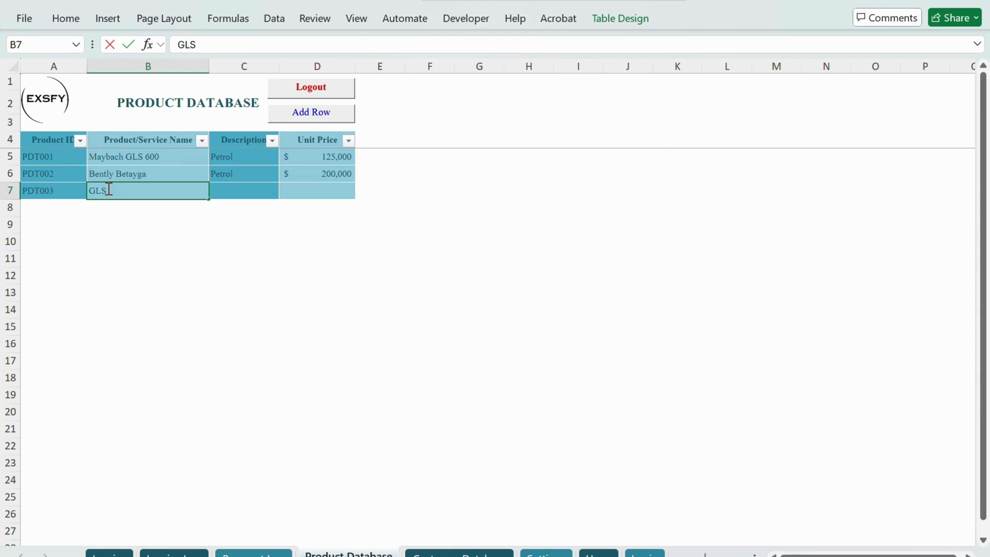
type(" 63")
key("Caps_Lock")
type("AMG")
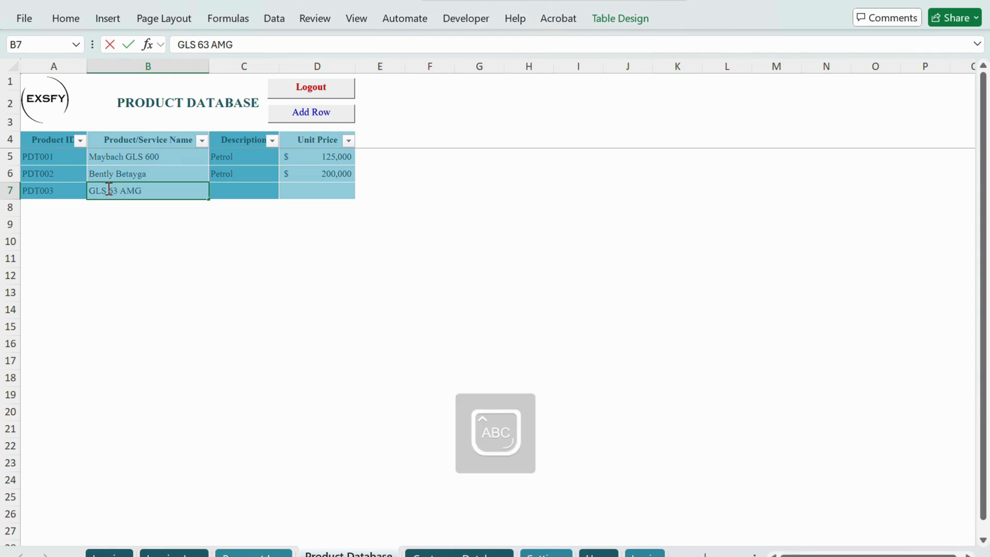
key("Tab")
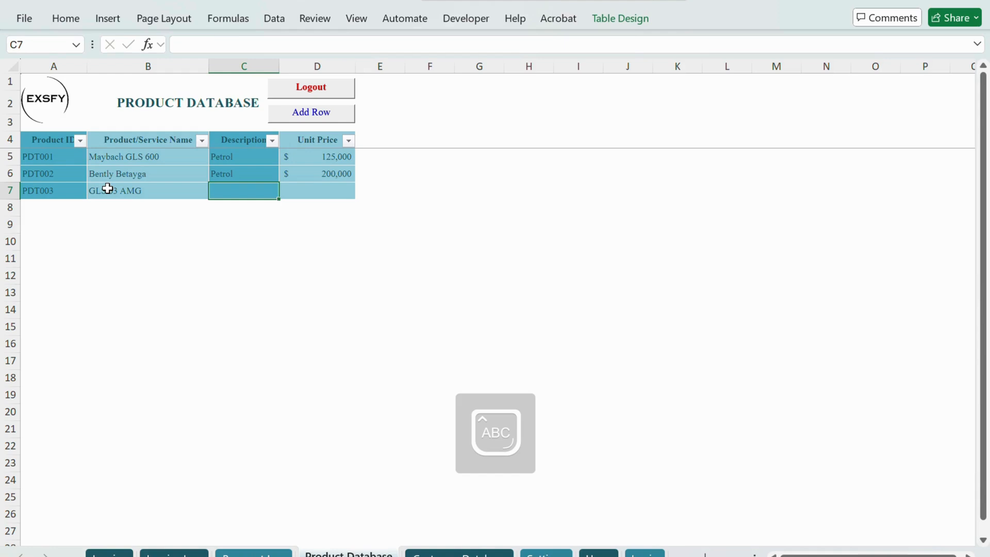
Step: Complete row 7 of the Products table with the description Petrol and a unit price of 180000
key("Caps_Lock")
type("petrol")
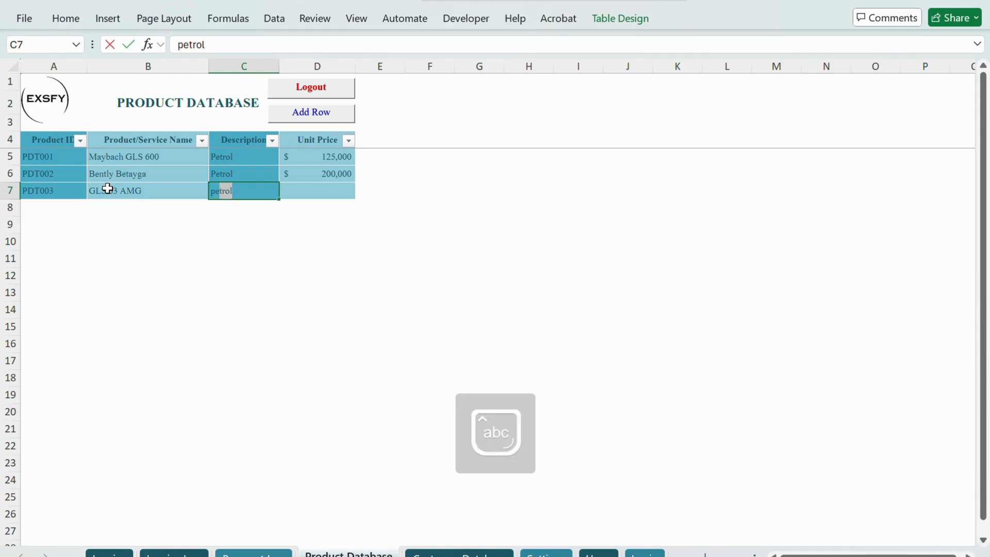
key("Tab")
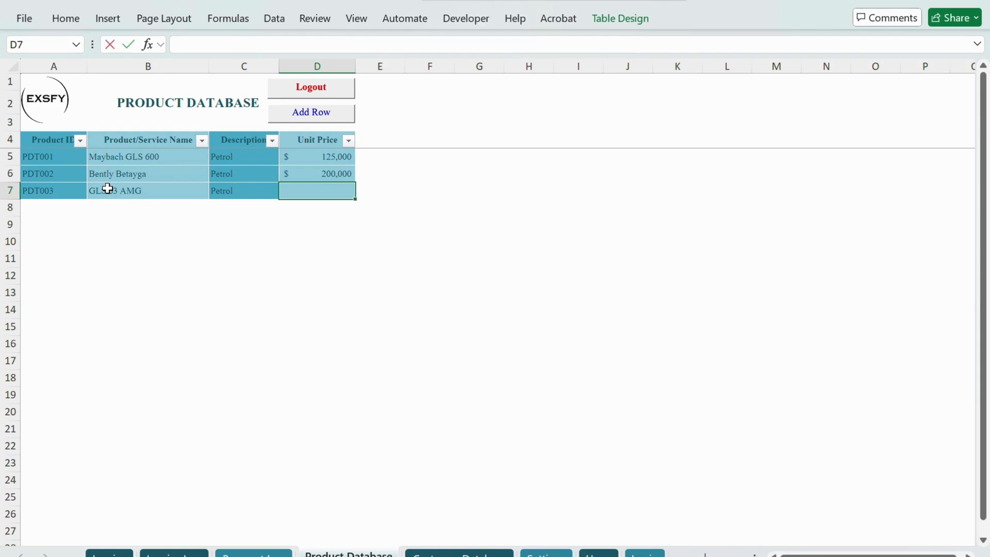
type("180000")
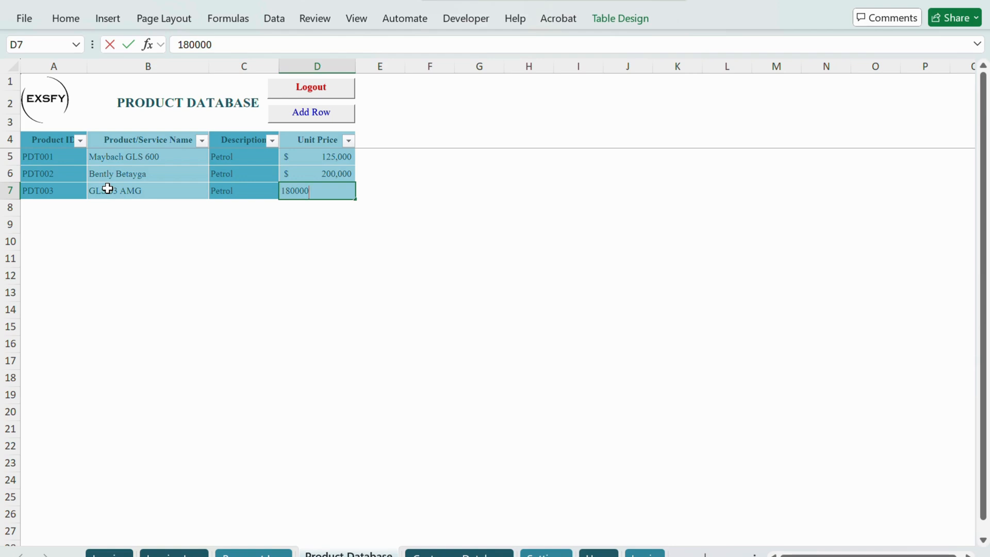
key("Return")
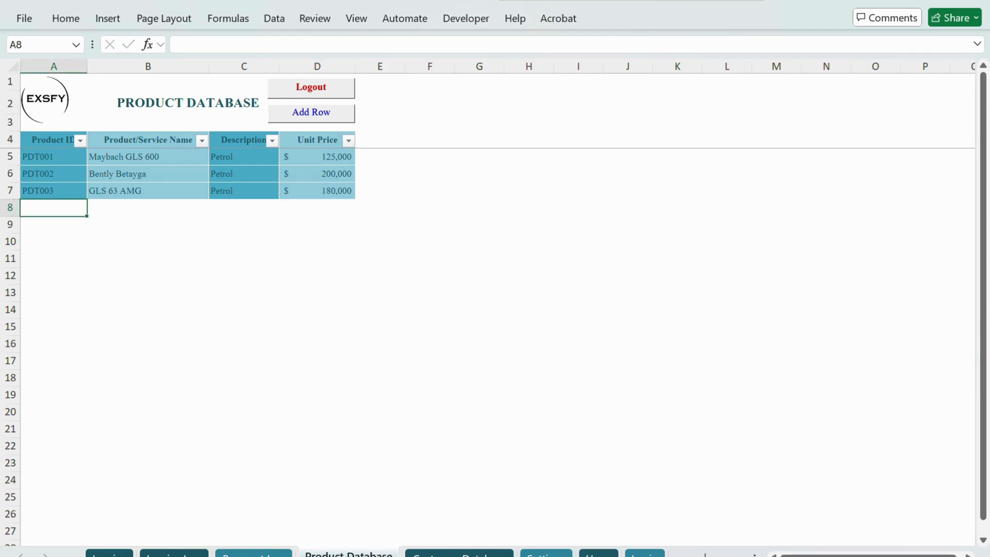
Step: Look over the Customer Database, Invoice and Settings sheets
key("ctrl+Page_Down")
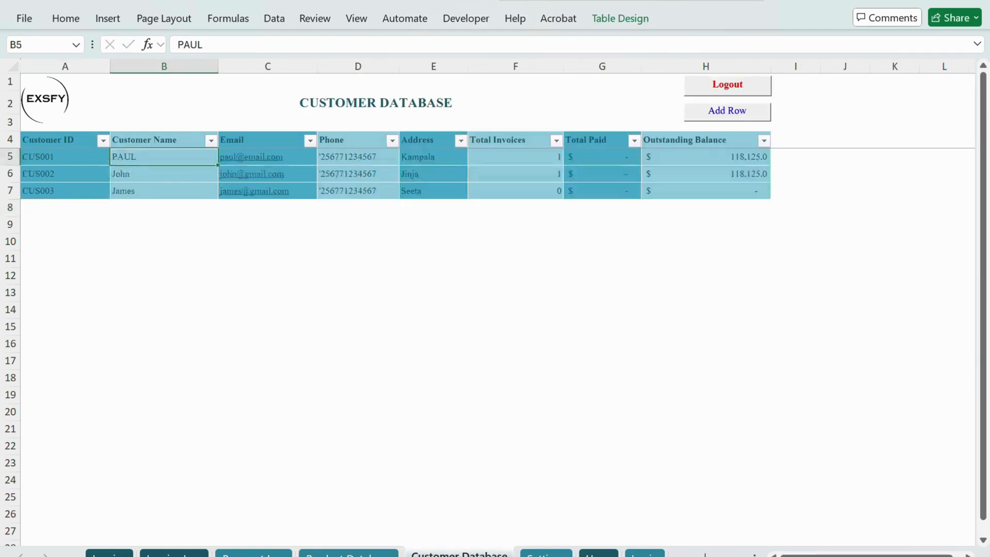
key("ctrl+Page_Up")
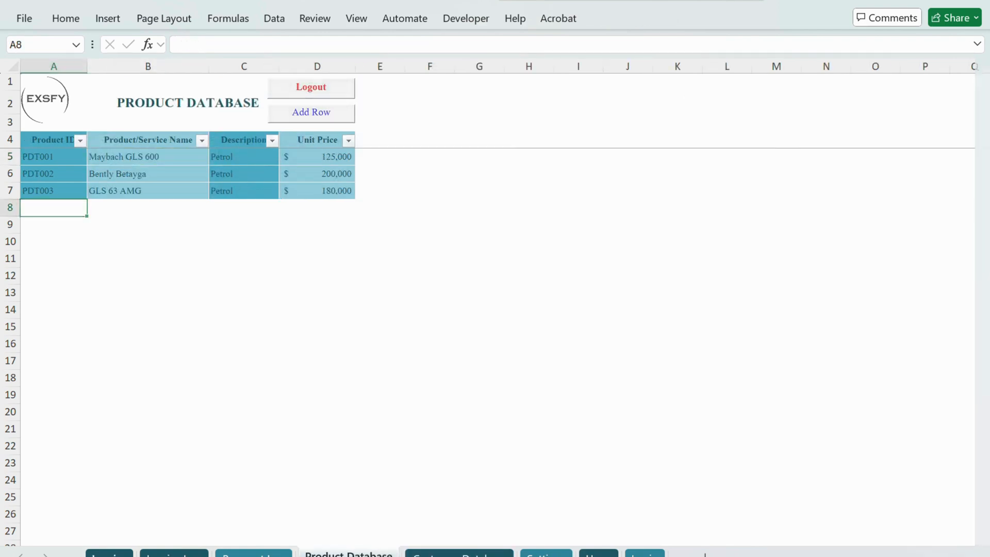
left_click(109, 554)
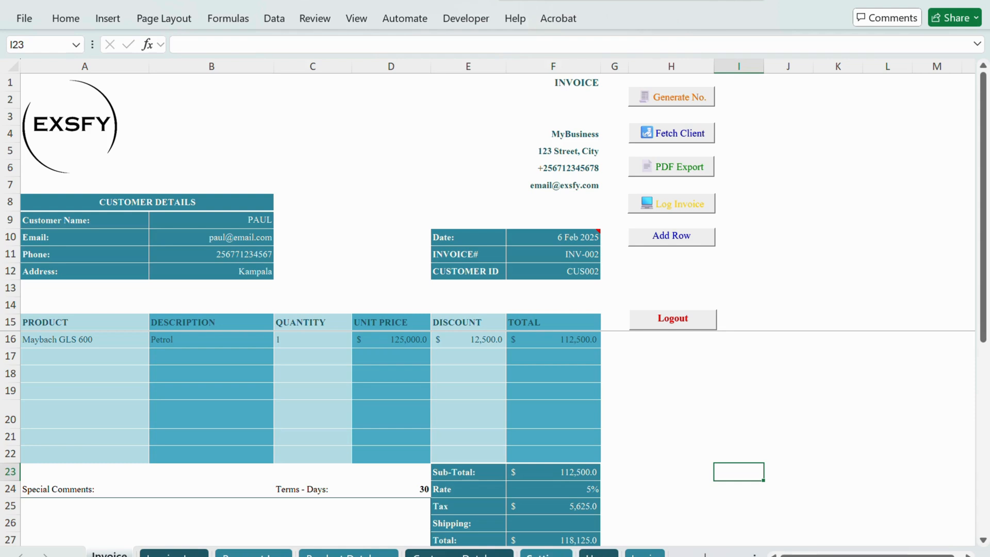
left_click(546, 554)
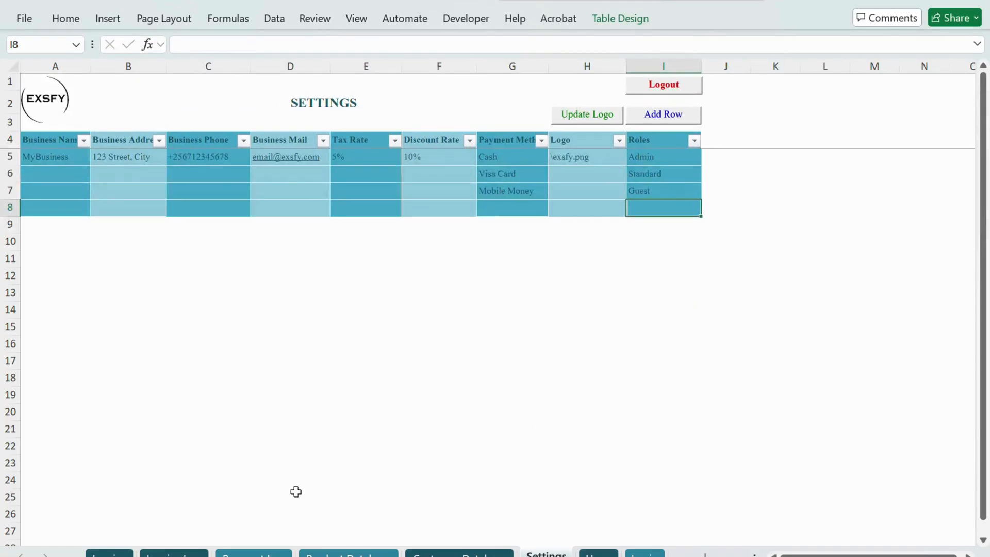
Step: On the Invoice sheet, set the date to 7/2 and choose the last customer ID in the list
left_click(109, 555)
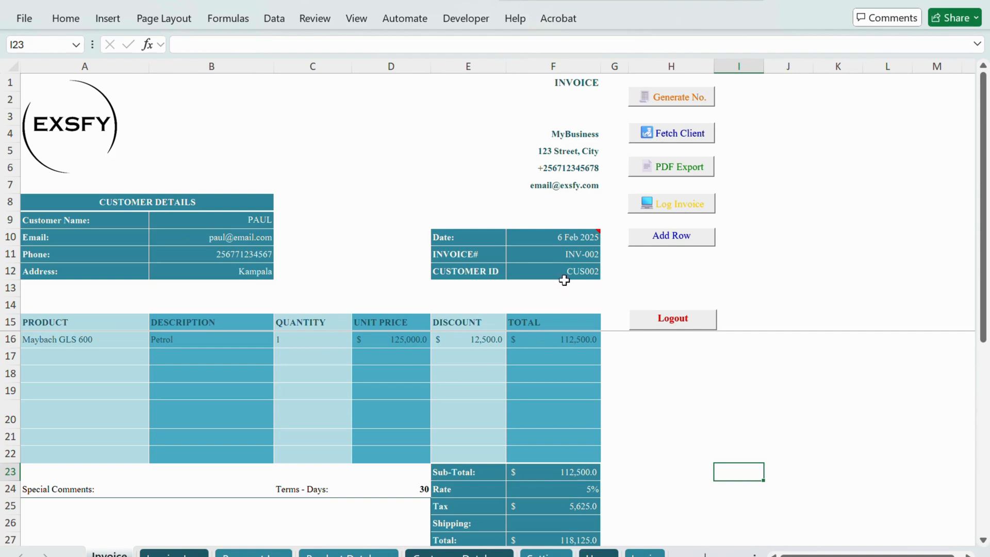
left_click(562, 237)
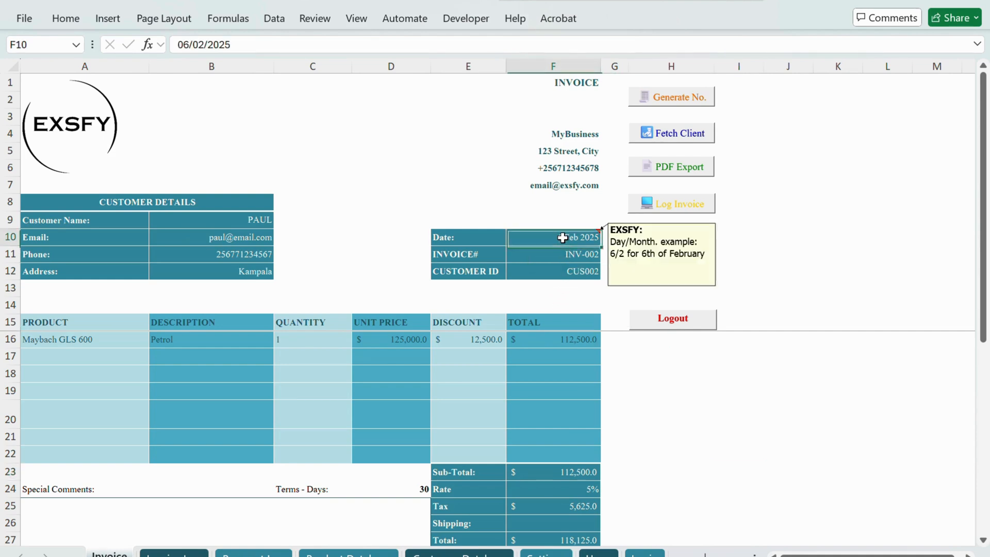
type("7/2")
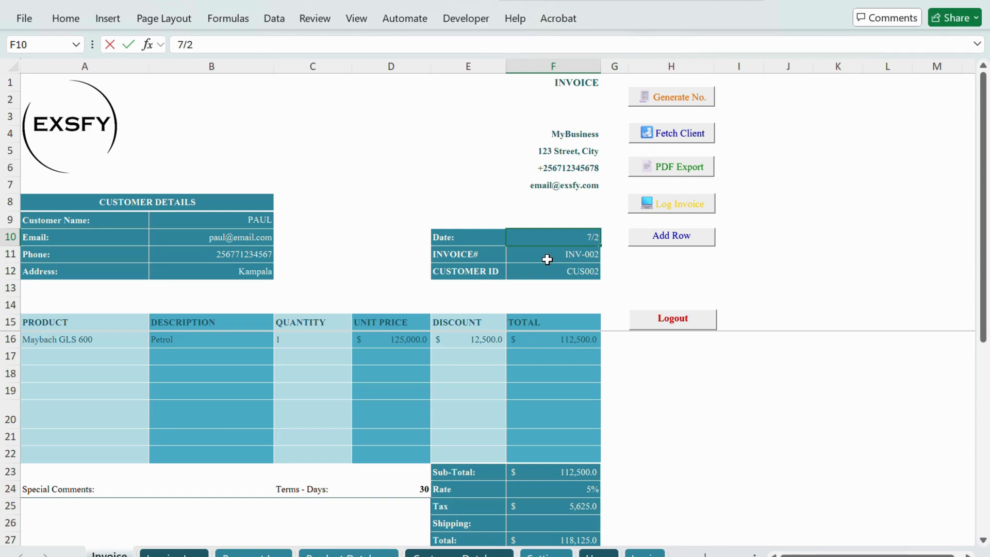
left_click(577, 272)
left_click(607, 273)
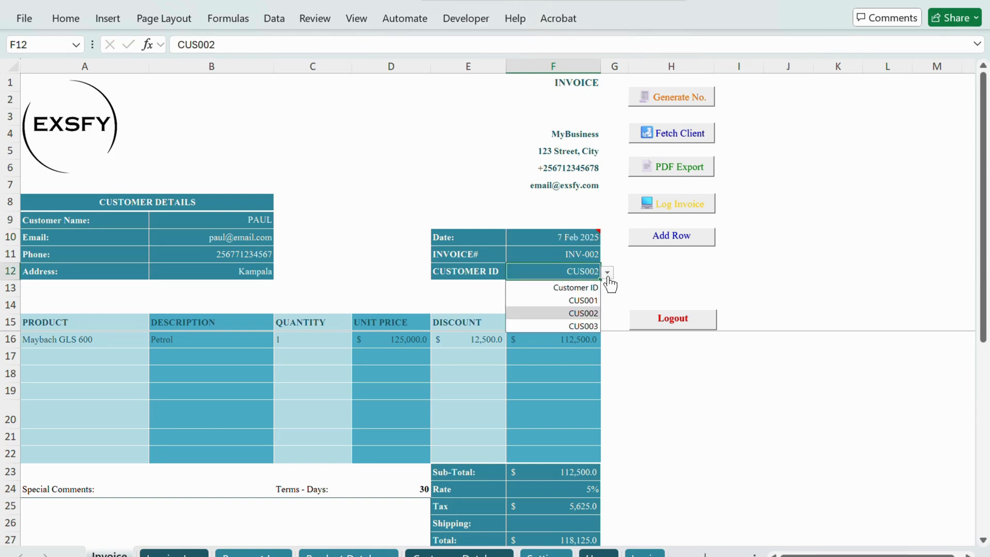
left_click(589, 326)
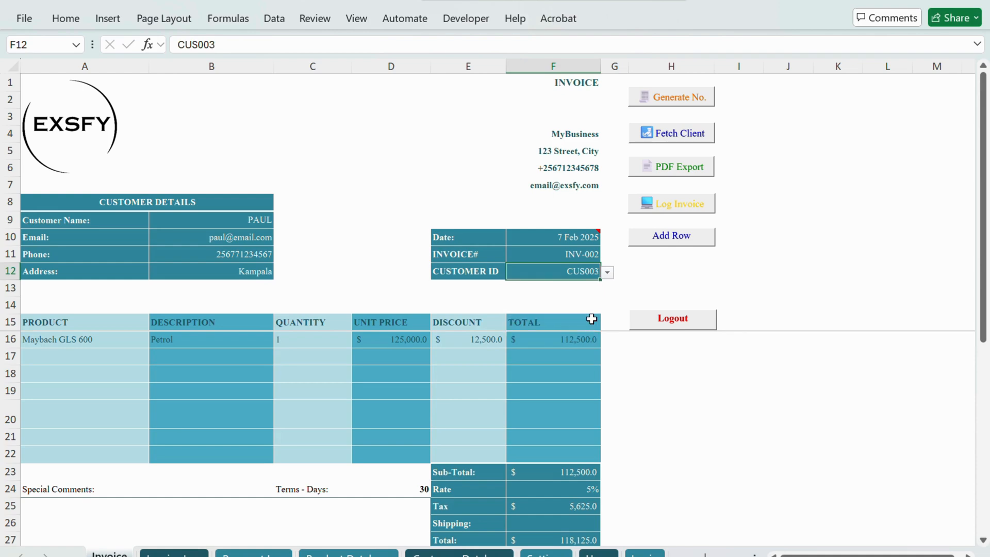
Step: Generate a new invoice number for cell F11 and dismiss the notice
left_click(541, 253)
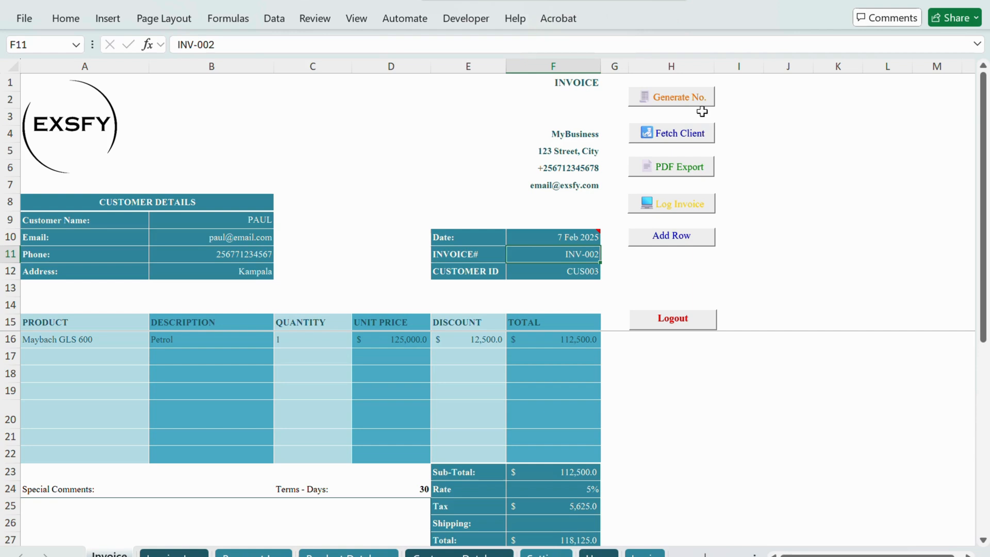
left_click(662, 102)
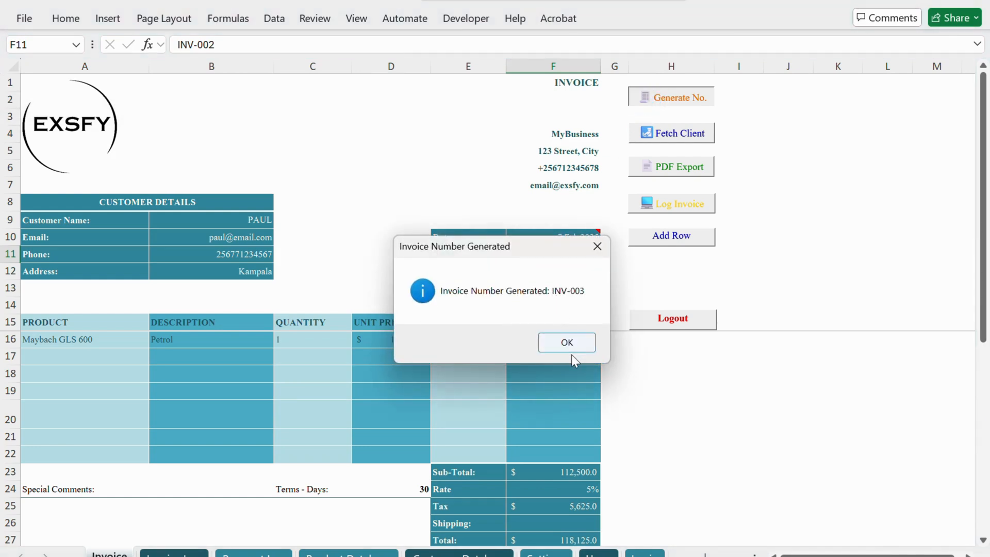
left_click(577, 343)
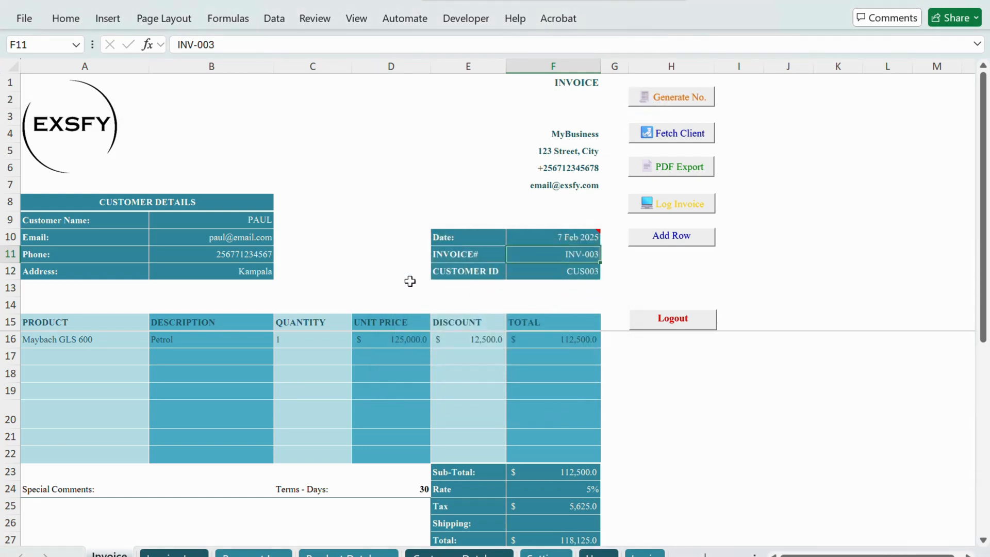
Step: Reselect the last customer ID in the list and fetch that client's details into the invoice
left_click(578, 273)
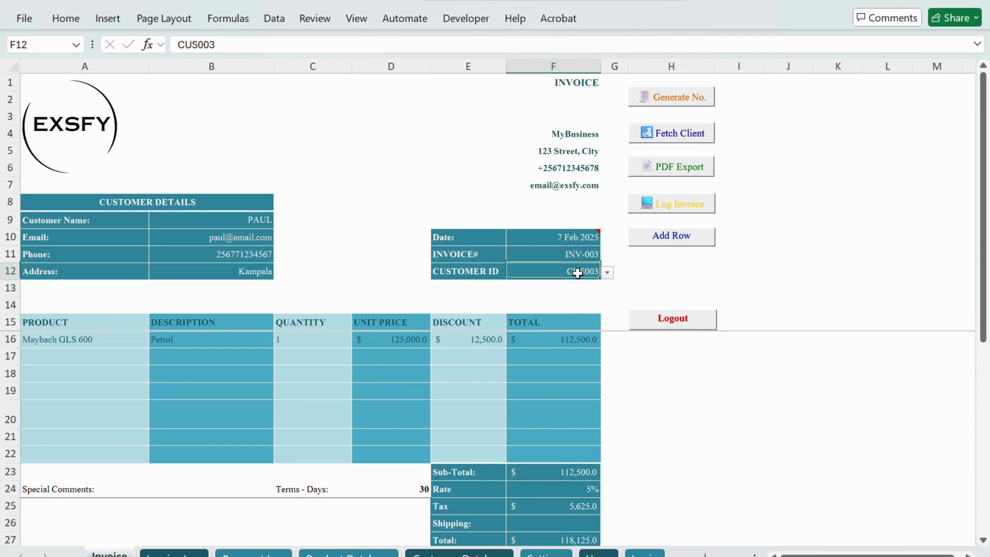
left_click(607, 273)
left_click(586, 327)
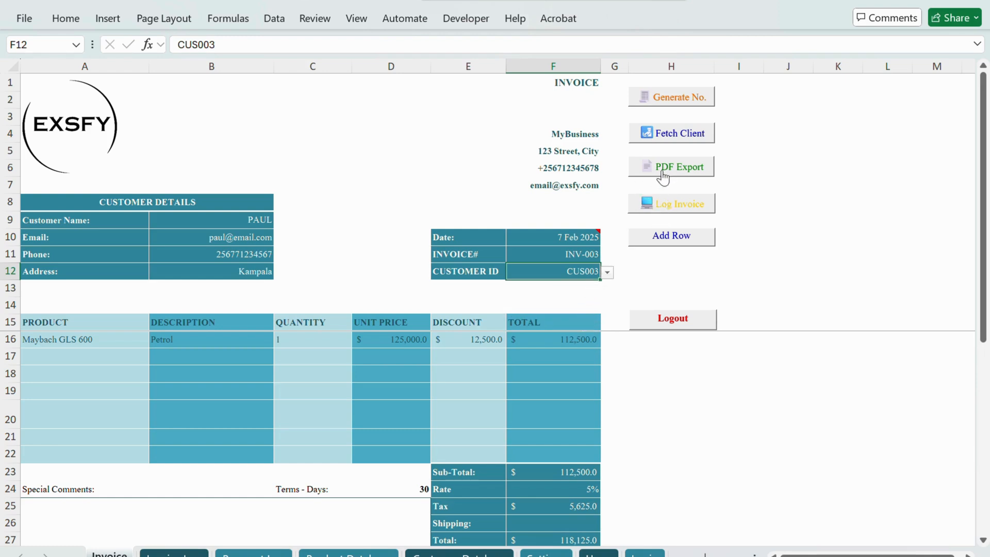
left_click(669, 139)
Step: Choose GLS 63 AMG as the product in invoice row 16 and Bently Betayga in row 17
left_click(72, 342)
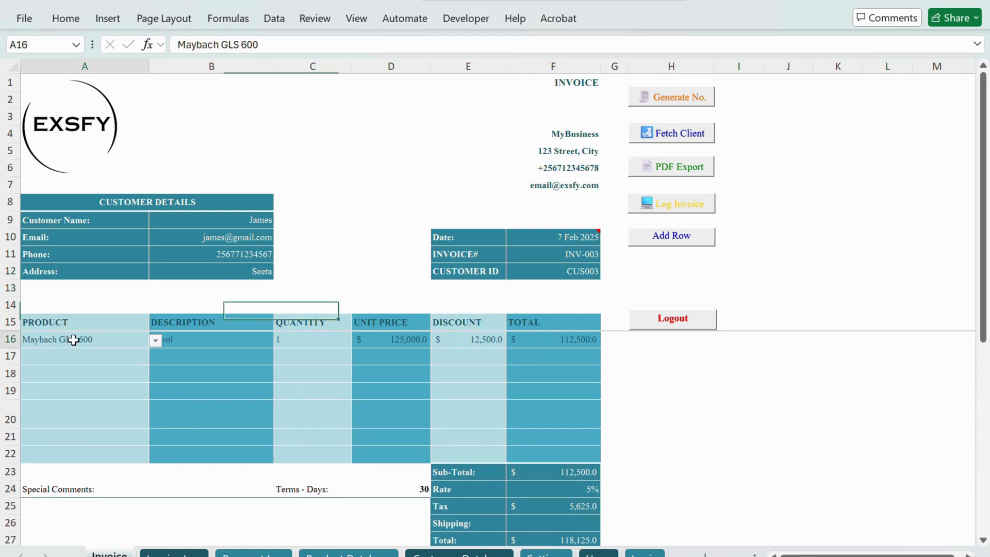
left_click(155, 340)
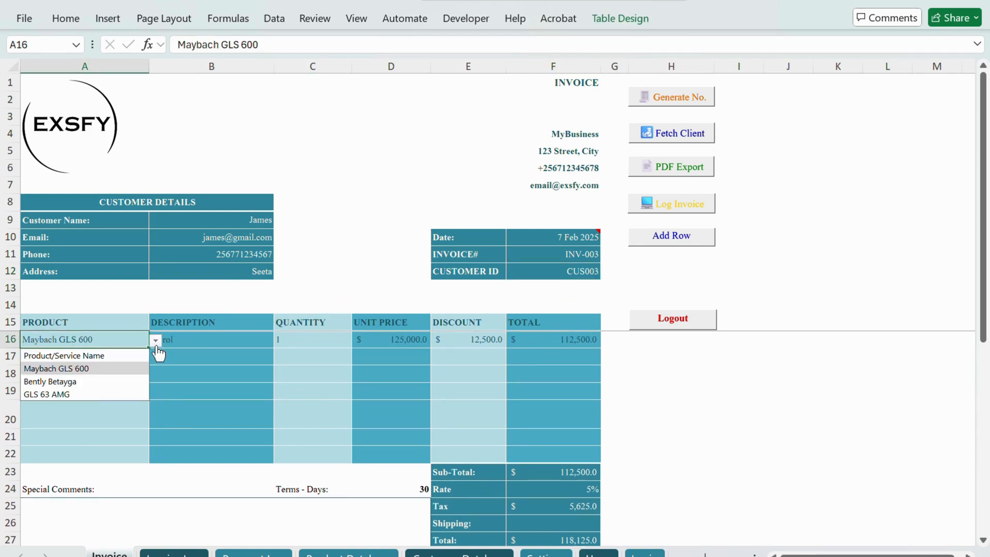
left_click(90, 393)
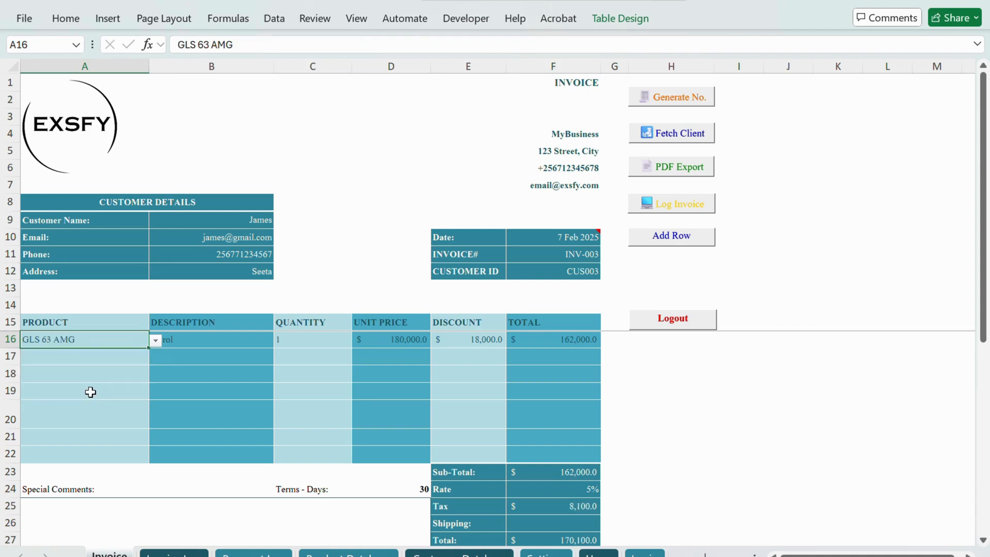
left_click(106, 356)
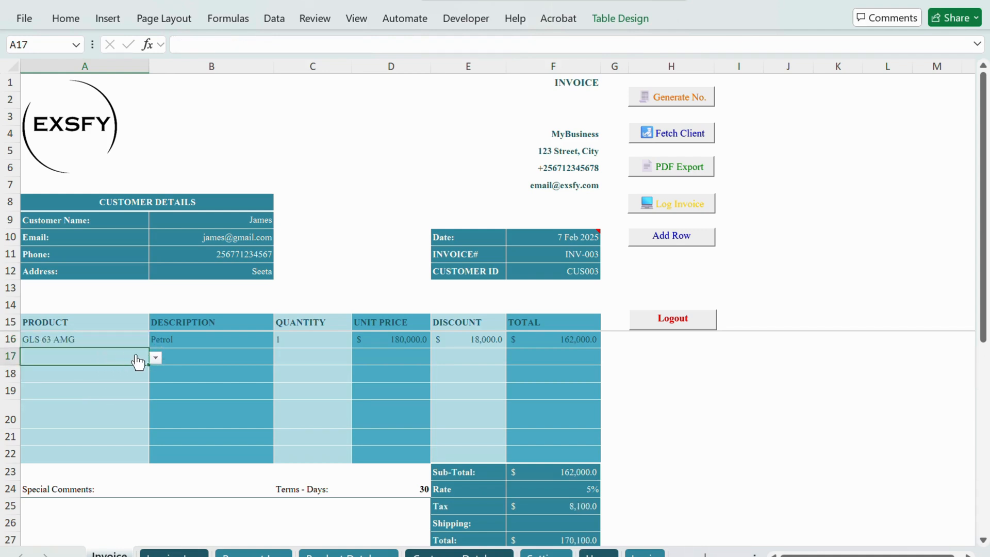
left_click(155, 357)
left_click(91, 398)
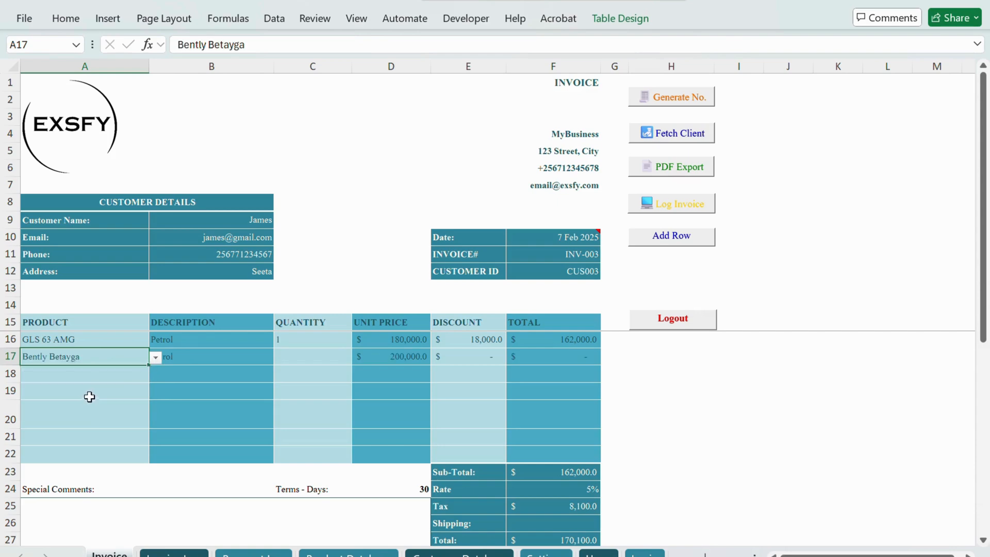
Step: Set the quantity to 2 for GLS 63 AMG and 3 for Bently Betayga
left_click(279, 345)
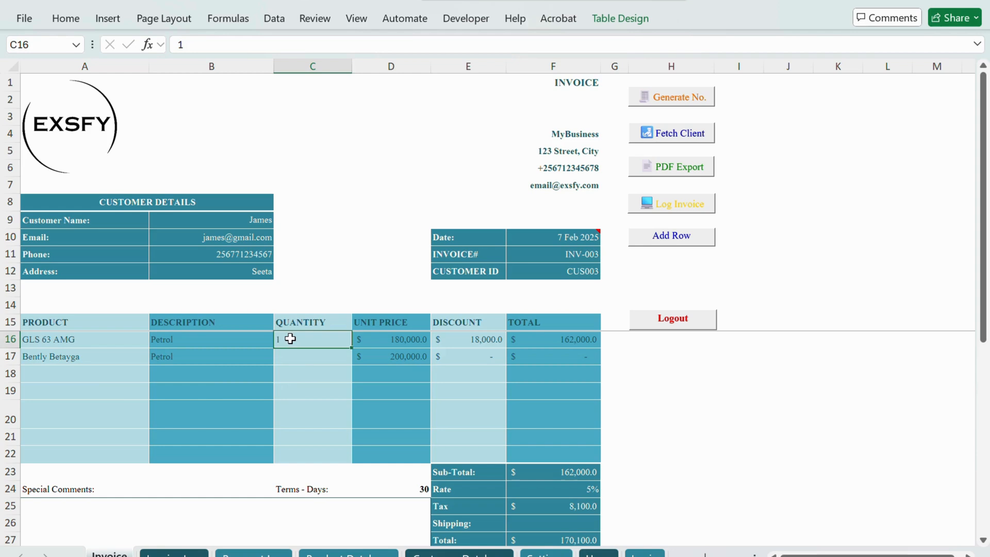
type("2")
left_click(306, 357)
type("3")
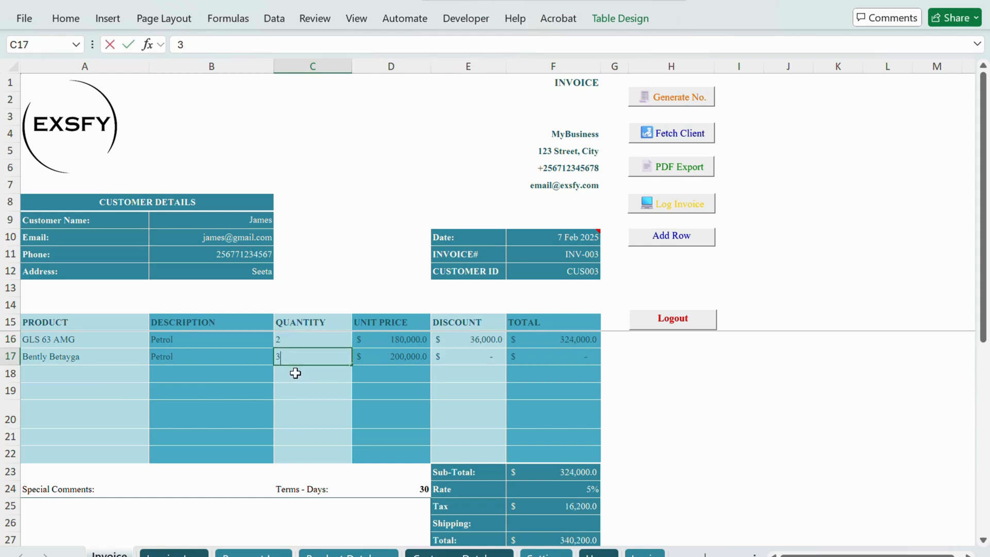
left_click(295, 373)
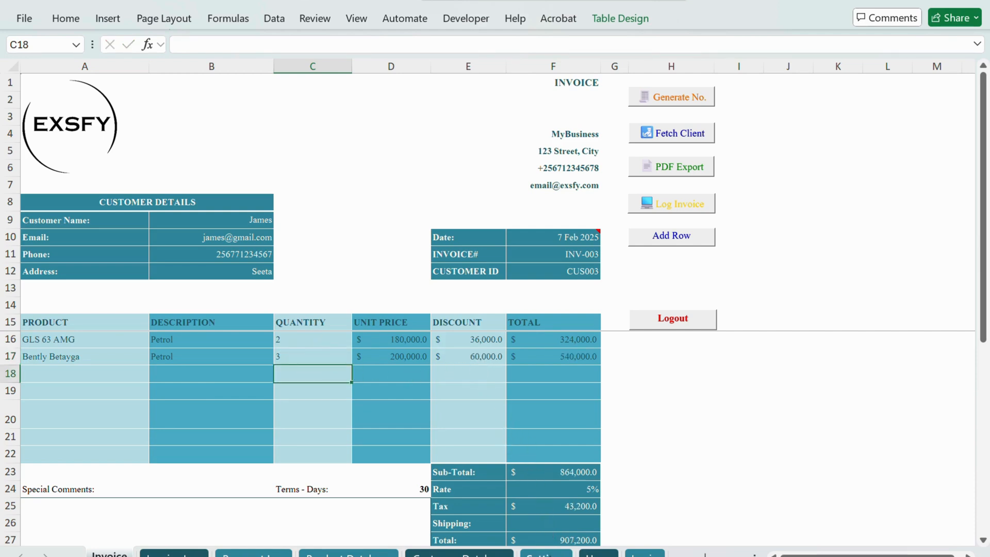
Step: Check the Discount Rate on the Settings sheet and return to the Invoice sheet
left_click(546, 554)
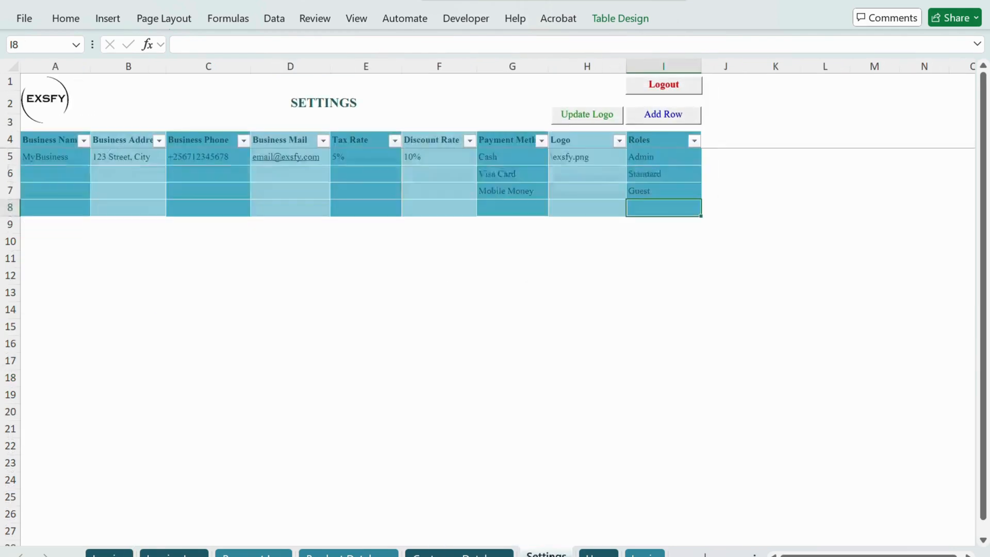
left_click(431, 155)
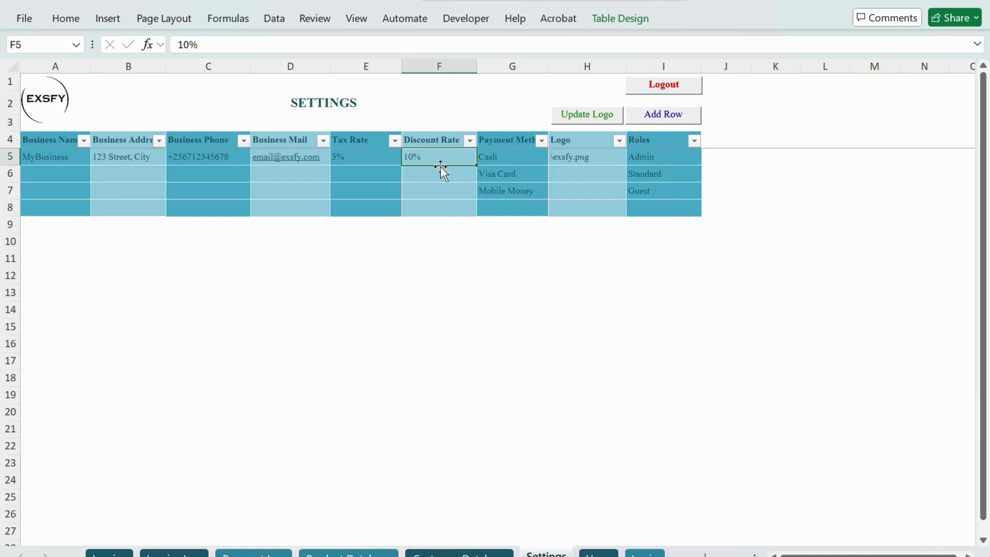
left_click(109, 554)
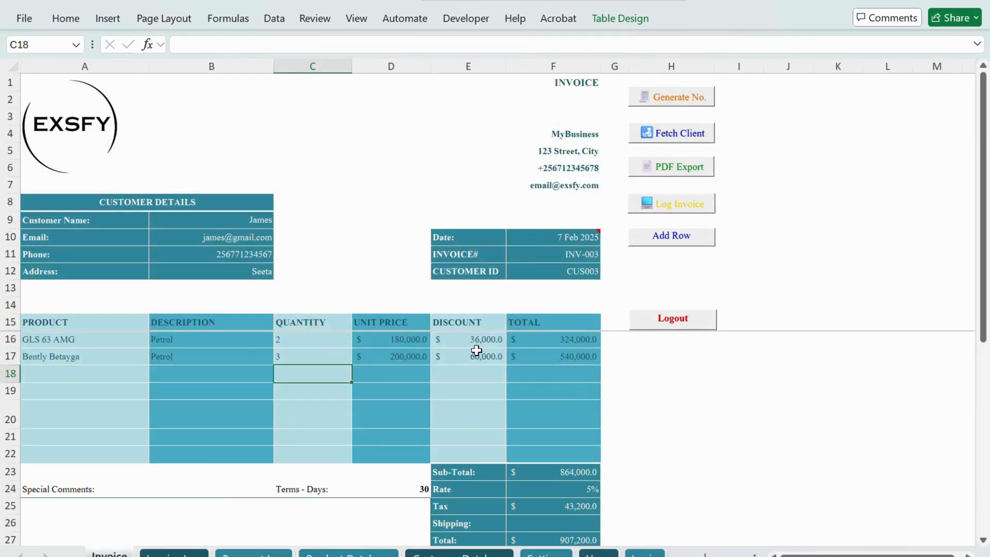
Step: Examine the formulas behind the Bently Betayga line total and the invoice's Sub-Total, Rate, Tax and Total cells
left_click(570, 356)
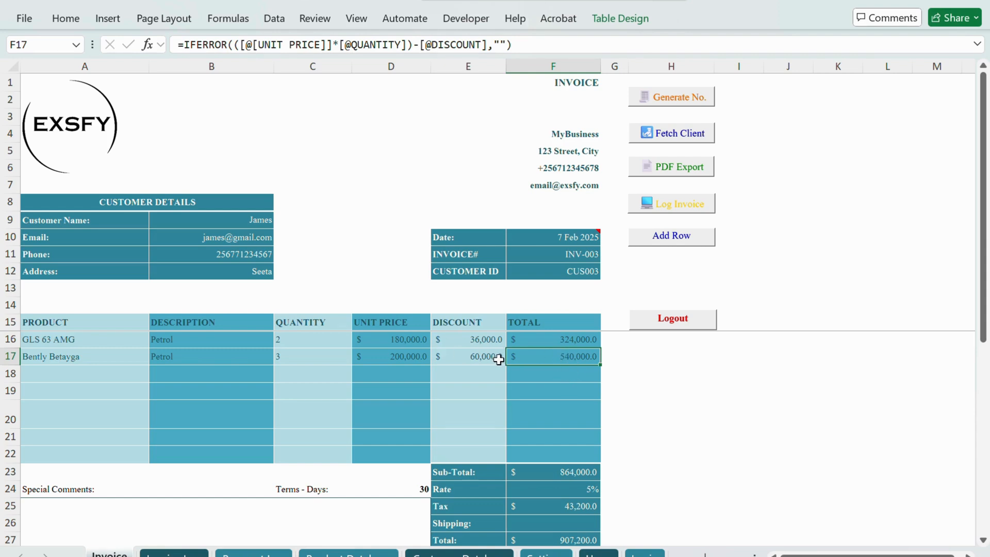
scroll(500, 358, "down", 1)
scroll(533, 347, "up", 1)
scroll(557, 413, "down", 2)
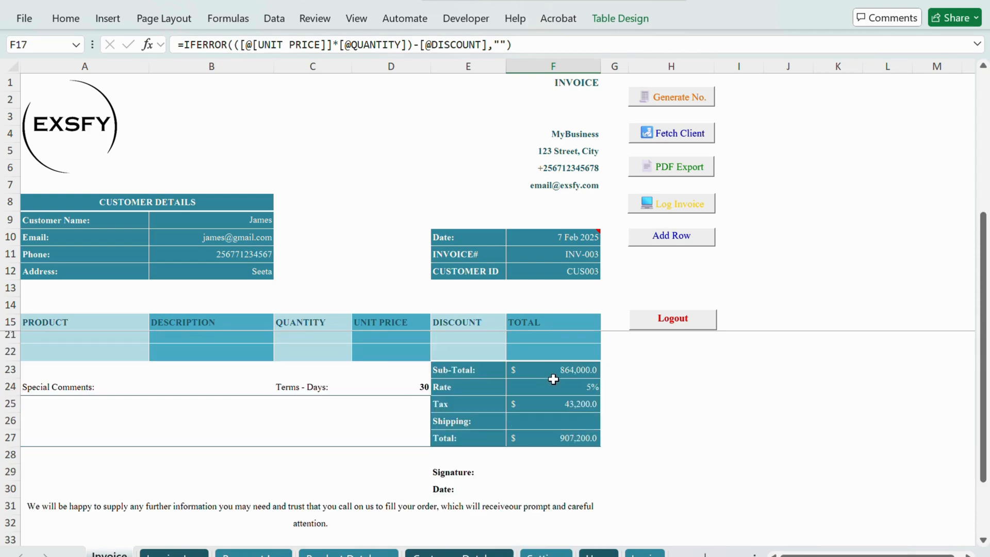
left_click(558, 373)
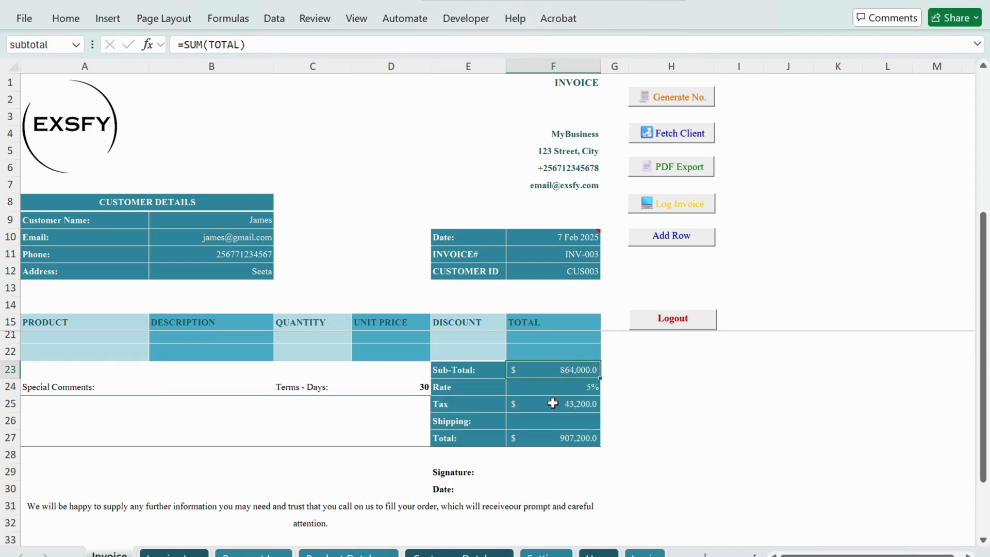
left_click(557, 388)
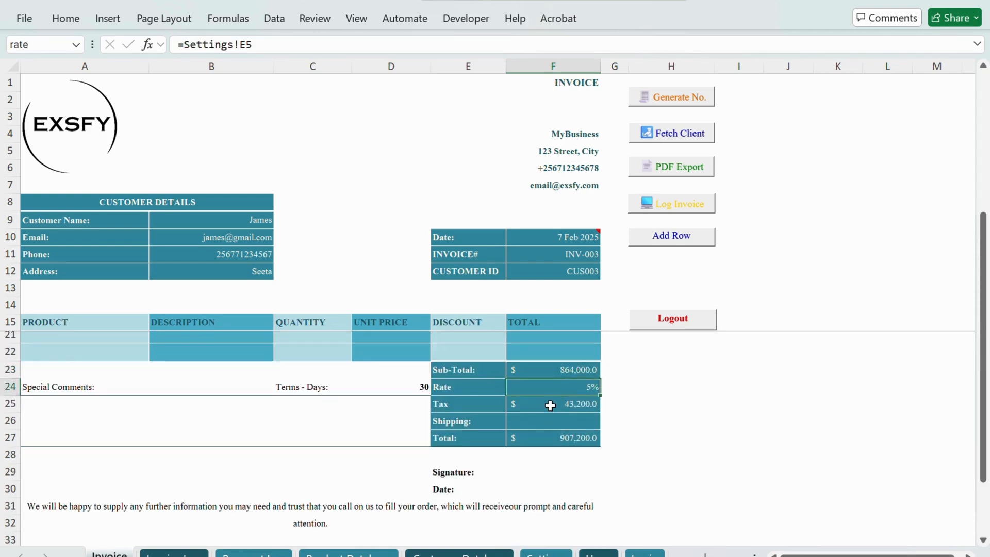
left_click(551, 406)
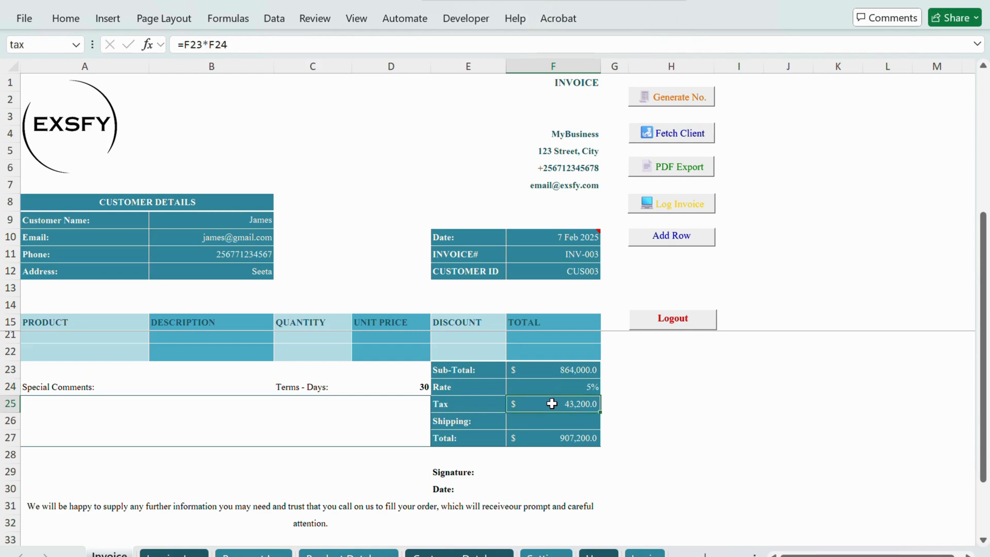
left_click(573, 440)
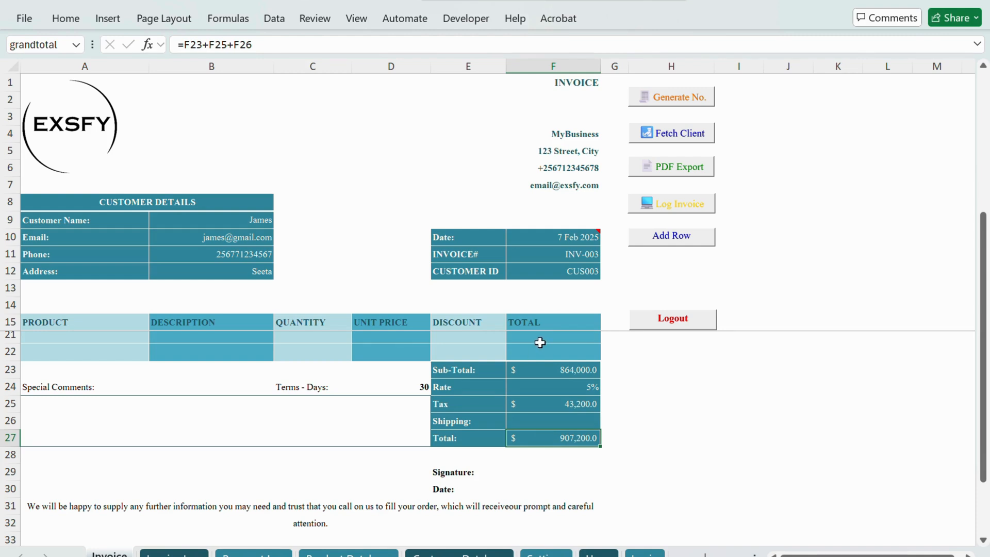
scroll(540, 342, "up", 1)
scroll(540, 343, "up", 2)
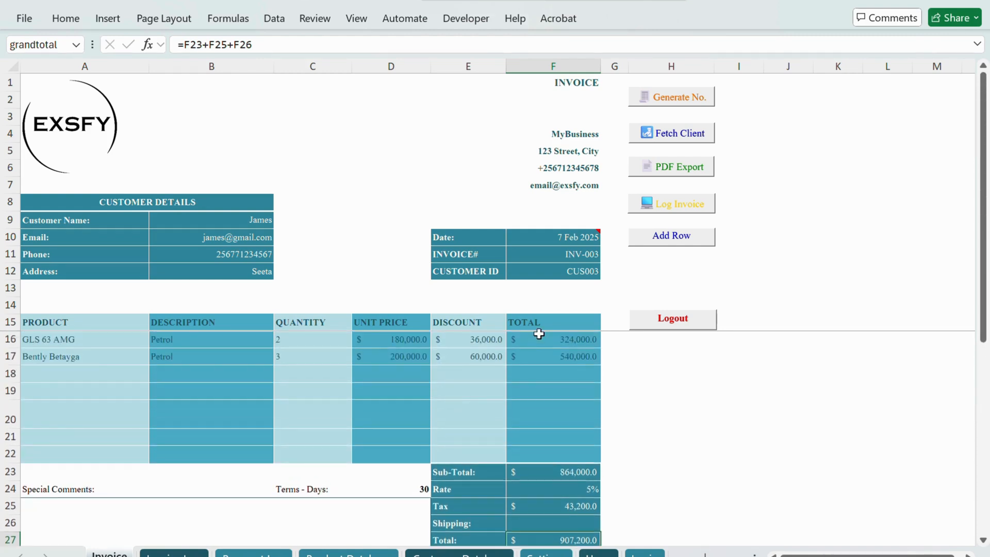
Step: Log the completed invoice and examine its entry across all the columns of the Invoice Log sheet
left_click(689, 207)
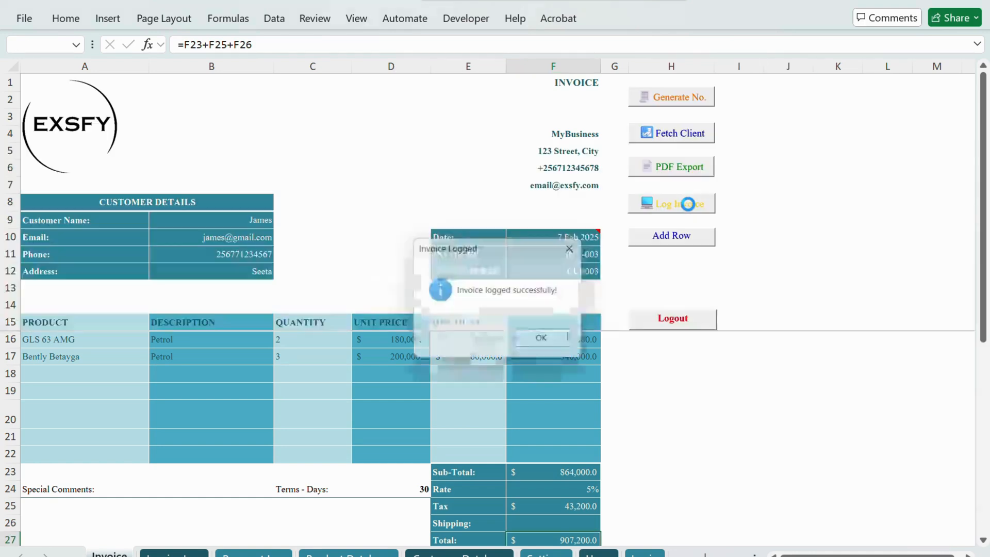
left_click(547, 342)
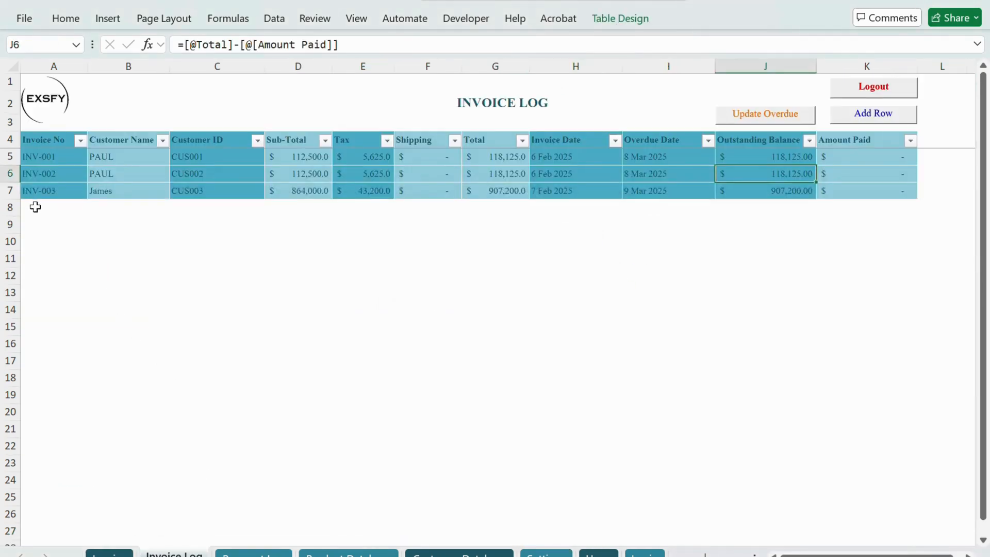
left_click(7, 190)
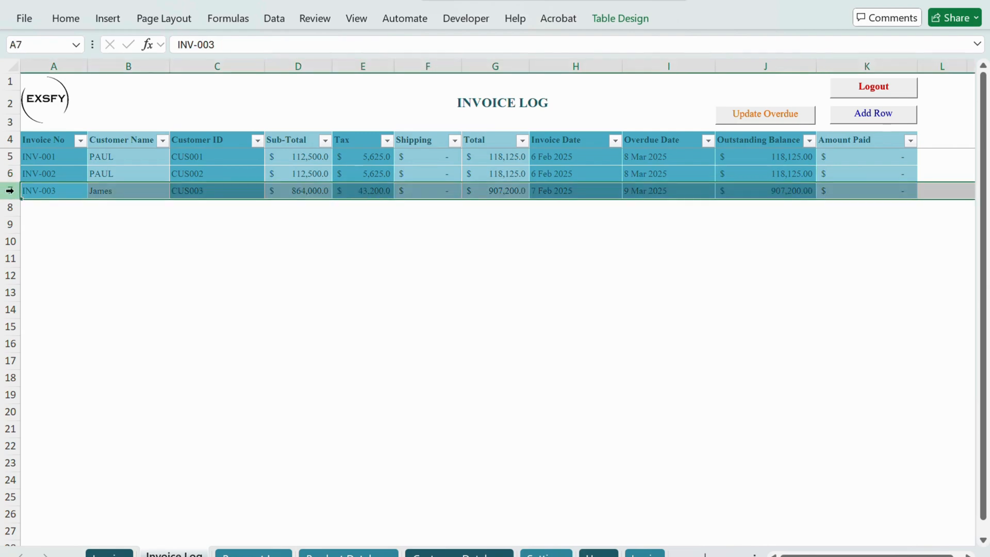
left_click(76, 218)
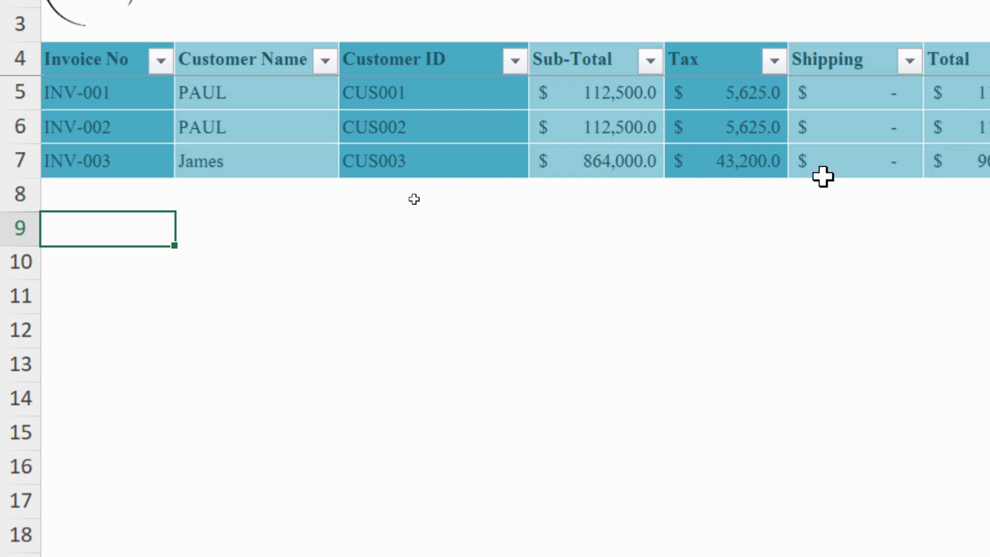
scroll(868, 174, "right", 3)
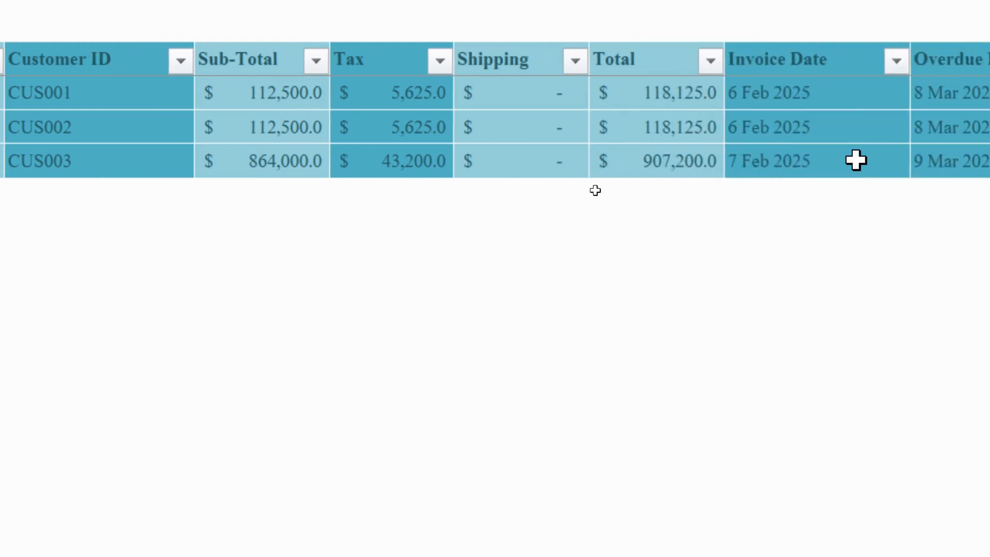
scroll(857, 160, "right", 5)
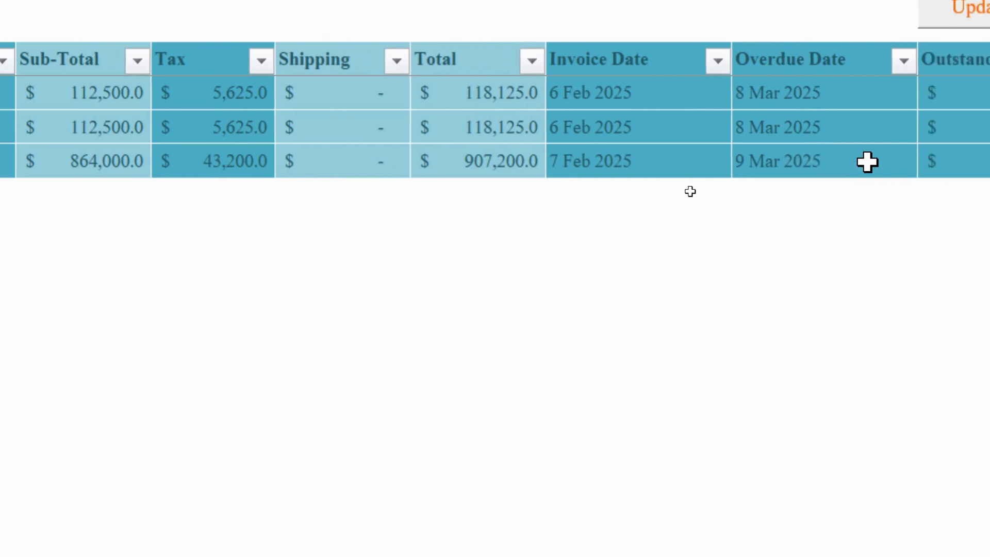
scroll(868, 157, "right", 2)
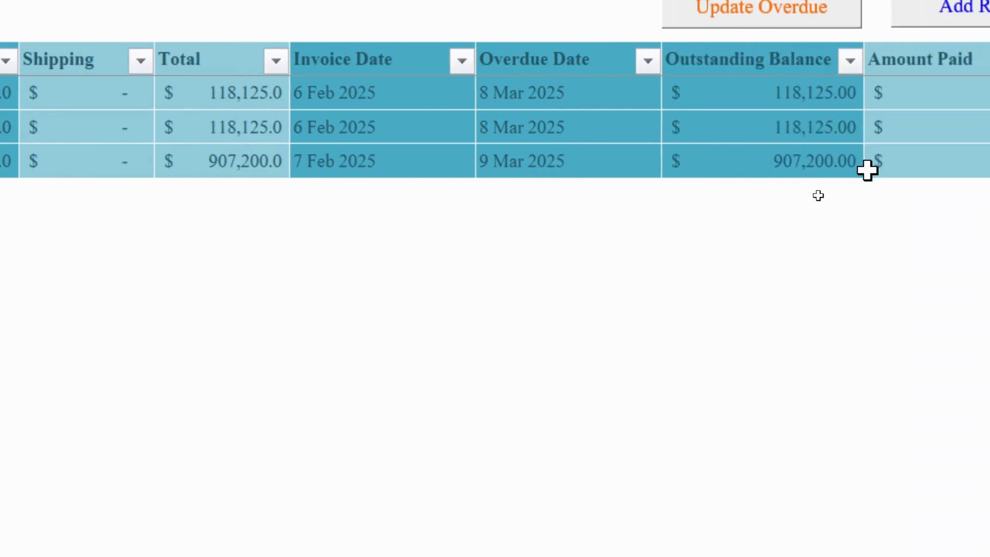
scroll(867, 170, "right", 3)
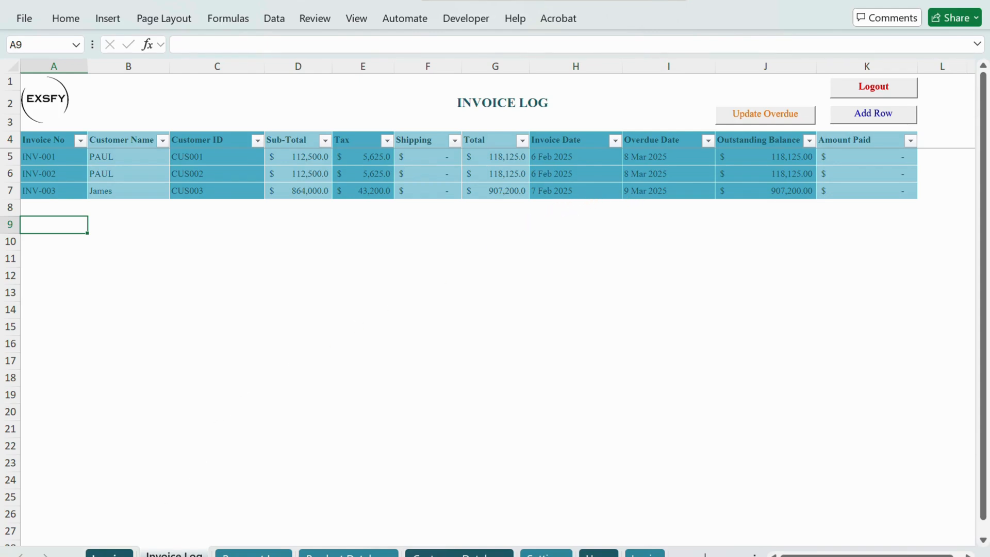
Step: Set Terms - Days to 10 on the Invoice sheet and log the invoice again
key("ctrl+Page_Up")
left_click(399, 489)
key("ctrl+Page_Down")
left_click(109, 554)
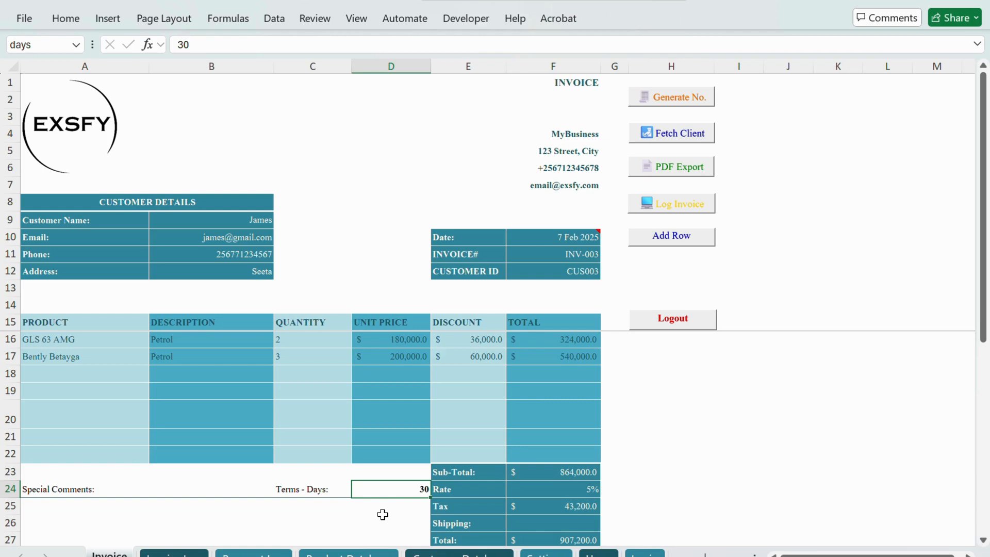
type("10")
left_click(382, 466)
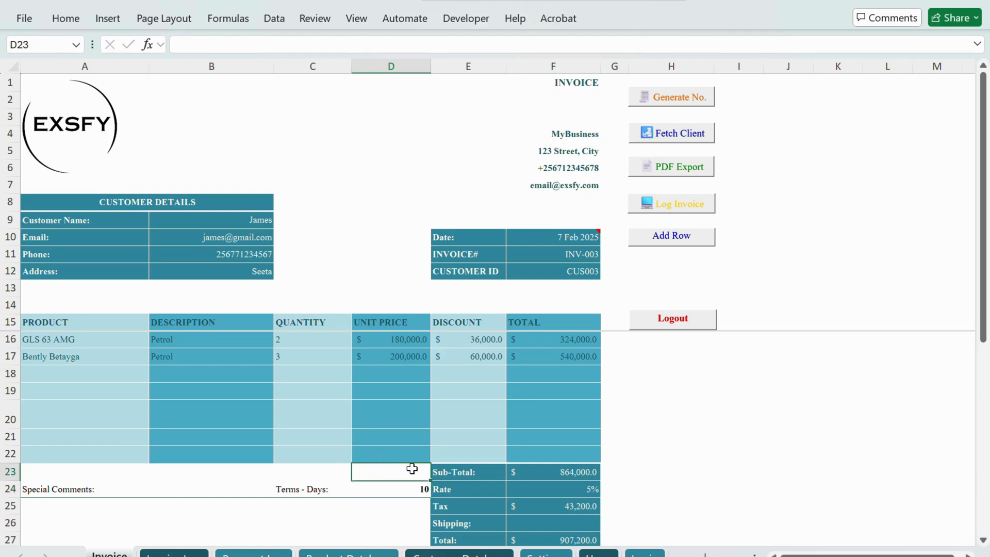
left_click(676, 205)
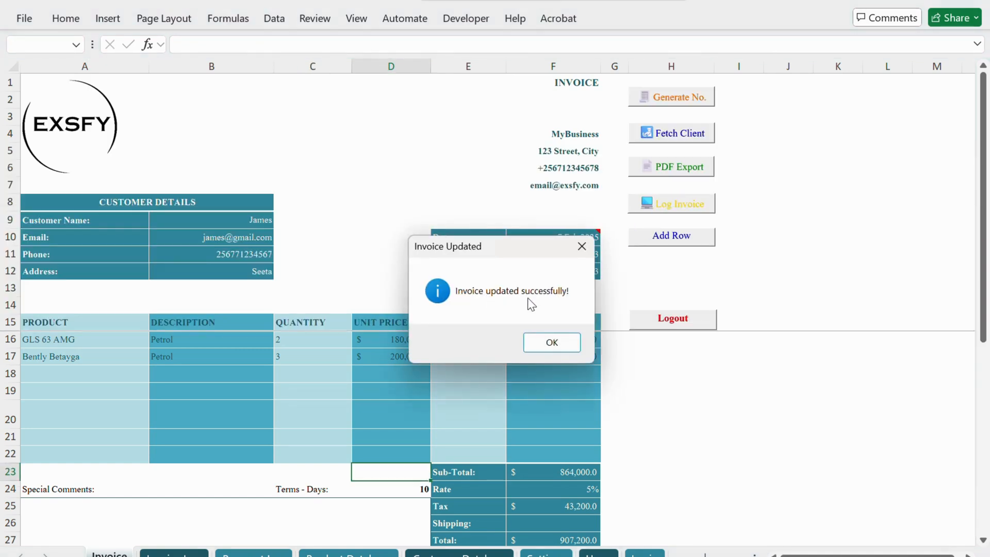
left_click(549, 344)
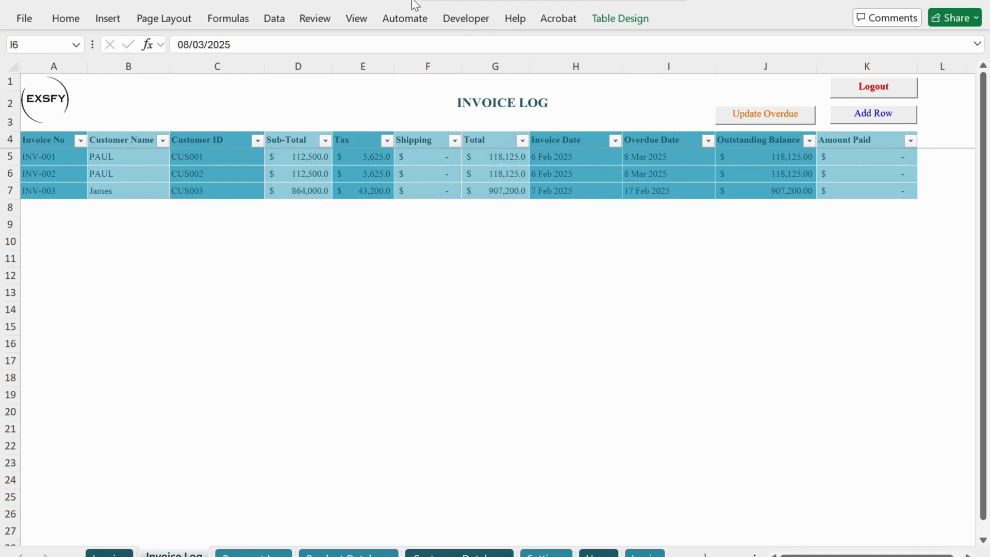
Step: Set Terms - Days to 0 and the invoice date to 6/2 on the Invoice sheet
key("ctrl+Page_Up")
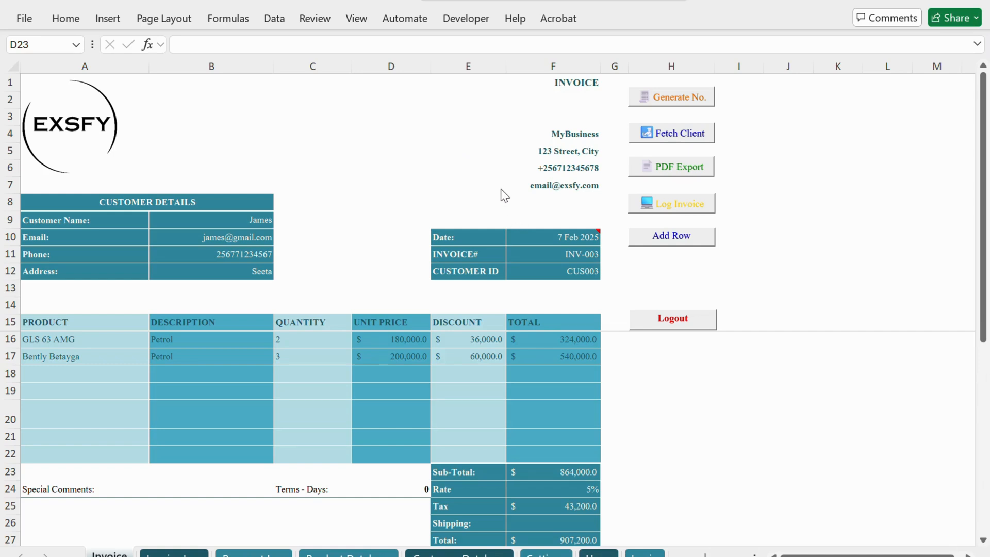
left_click(558, 233)
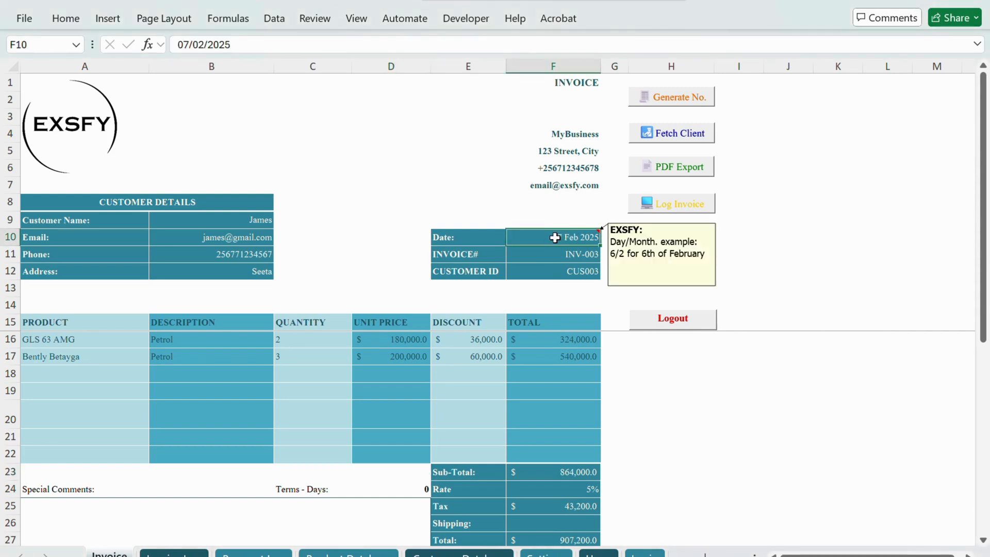
type("6")
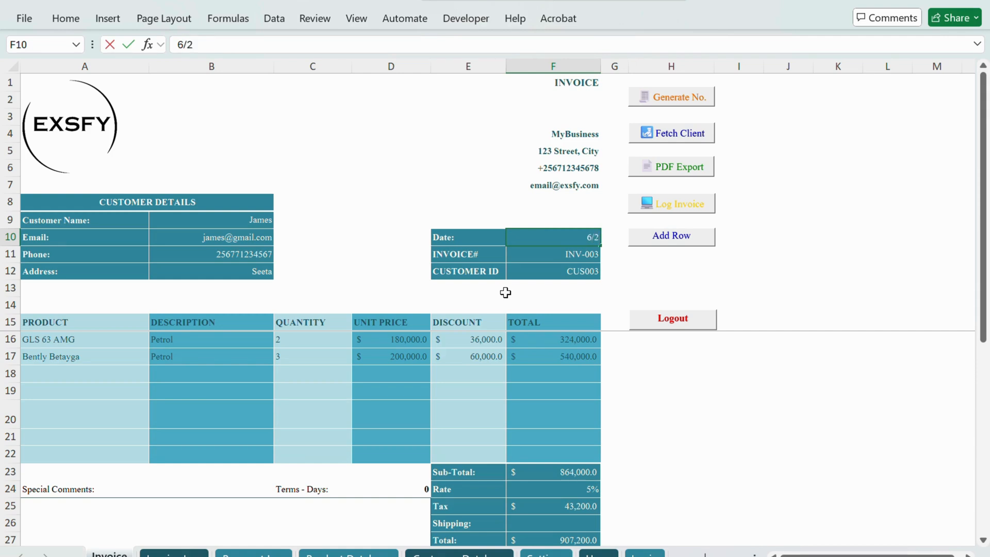
type("/2")
key("Return")
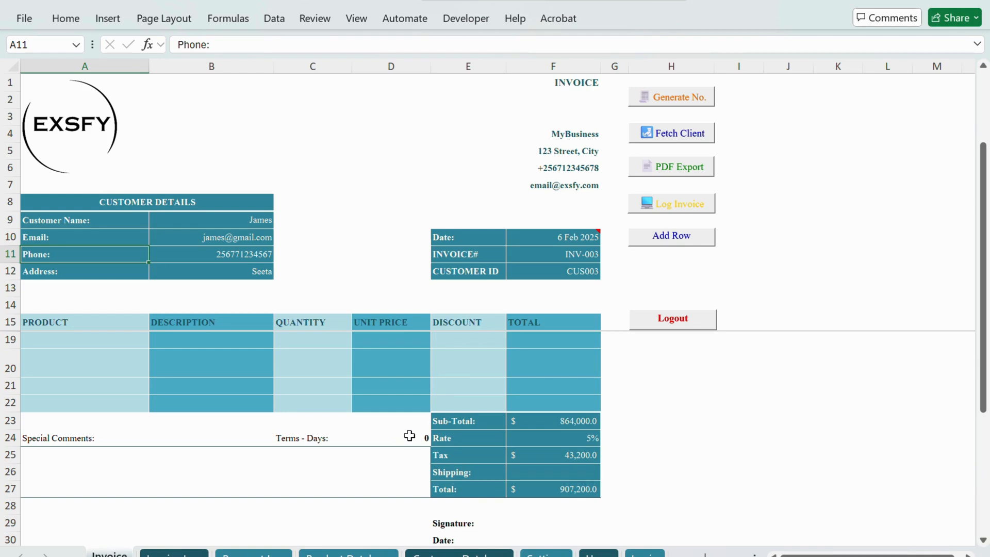
Step: Log the invoice again and check its dates in the Invoice Log
left_click(674, 207)
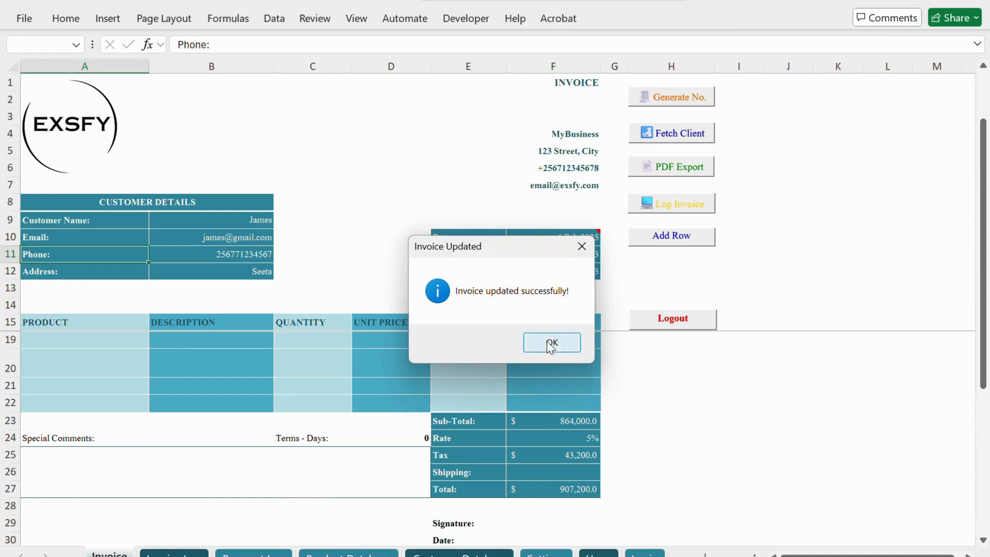
left_click(550, 345)
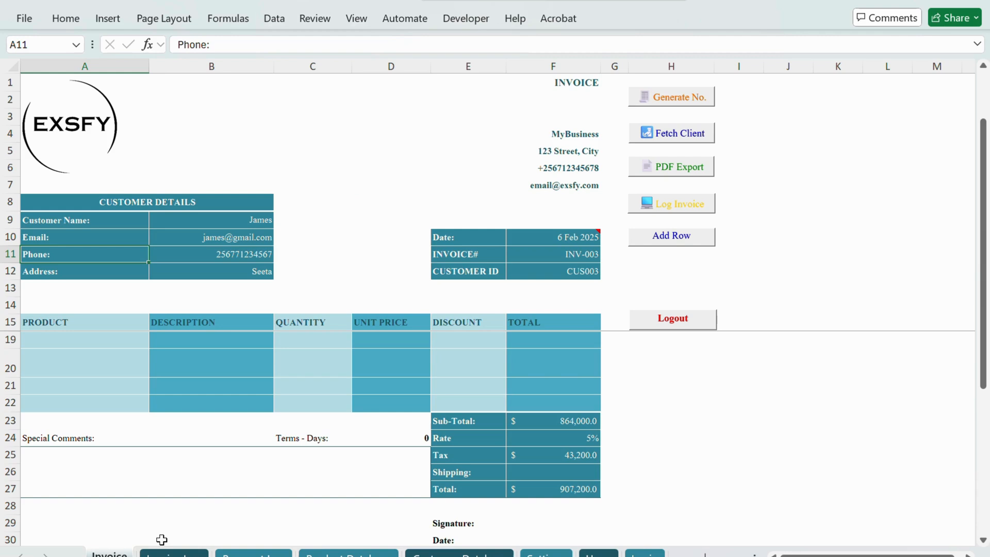
left_click(174, 553)
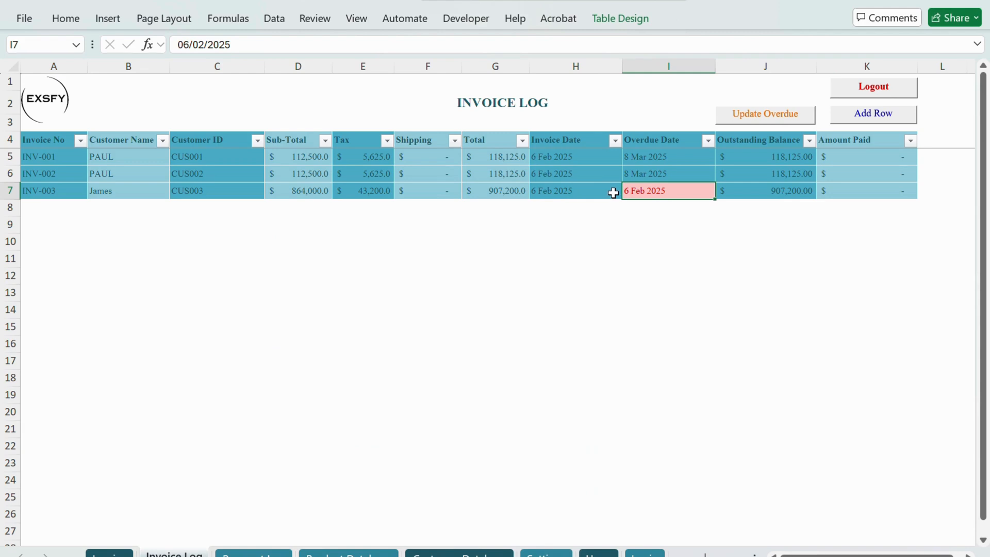
left_click(593, 236)
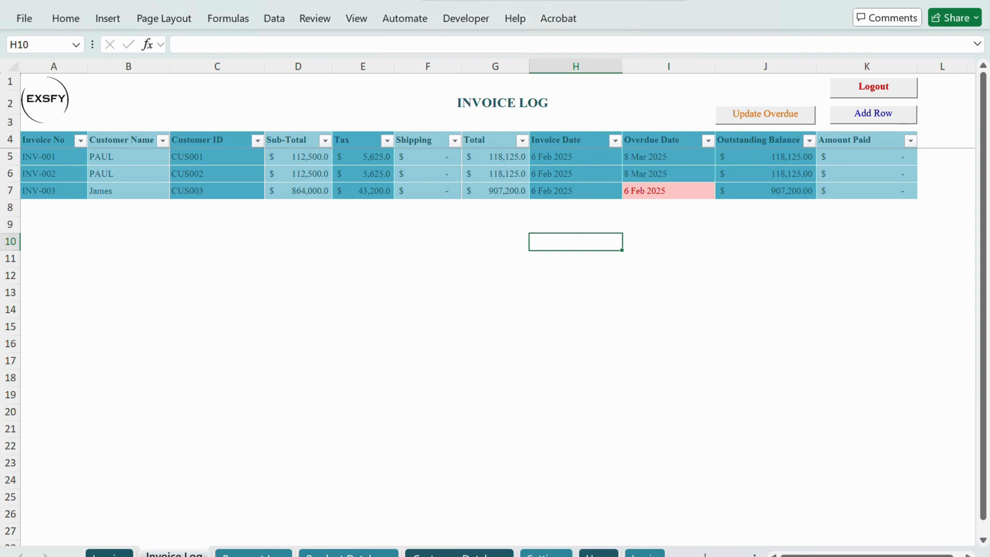
Step: Choose INV-003 in the first row of the Payment Log and enter 6/02 as its payment date
left_click(253, 555)
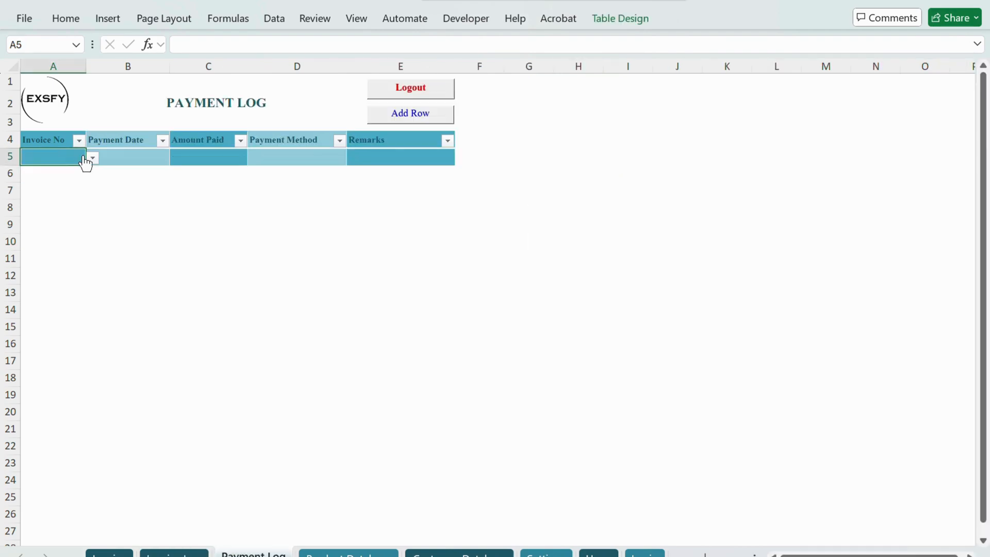
left_click(93, 157)
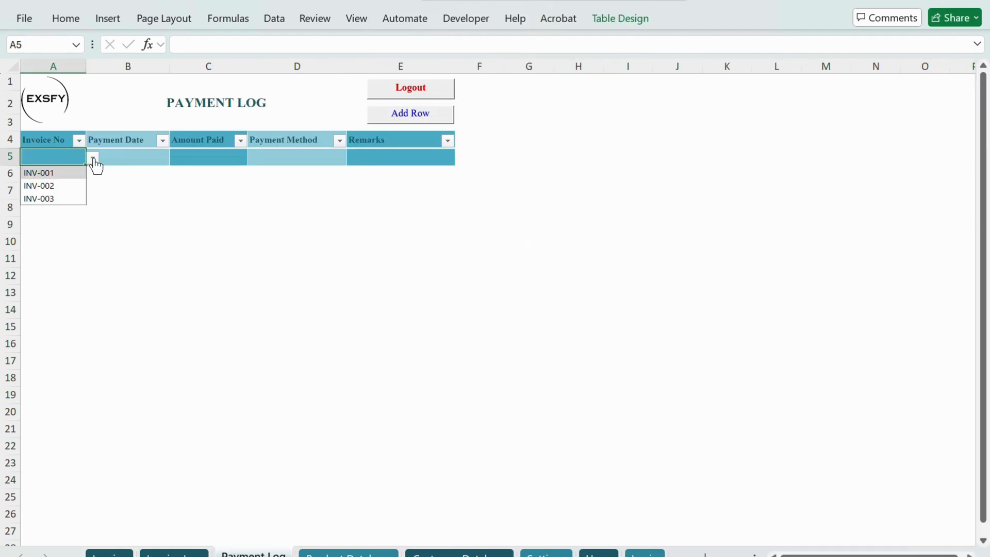
left_click(59, 199)
left_click(139, 156)
type("6")
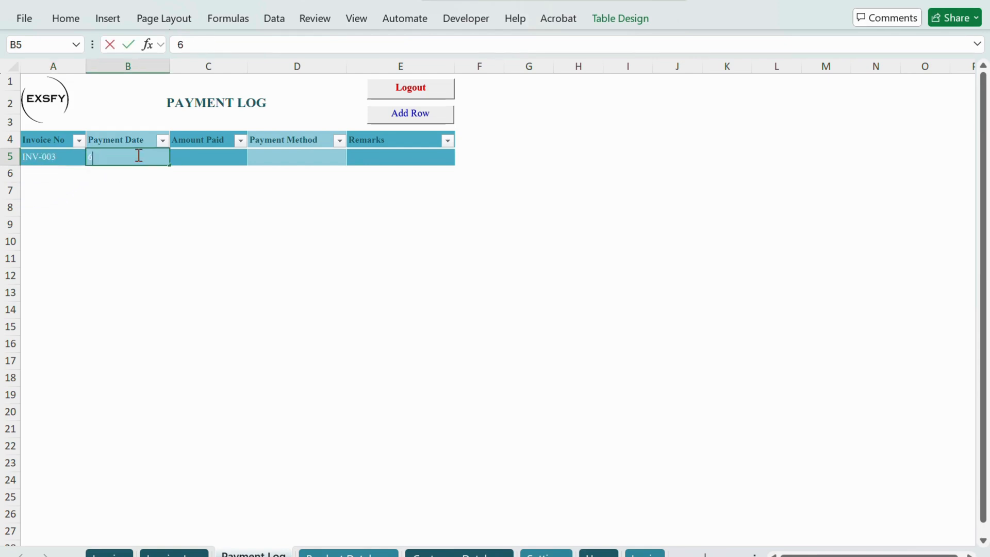
type("/02")
key("Tab")
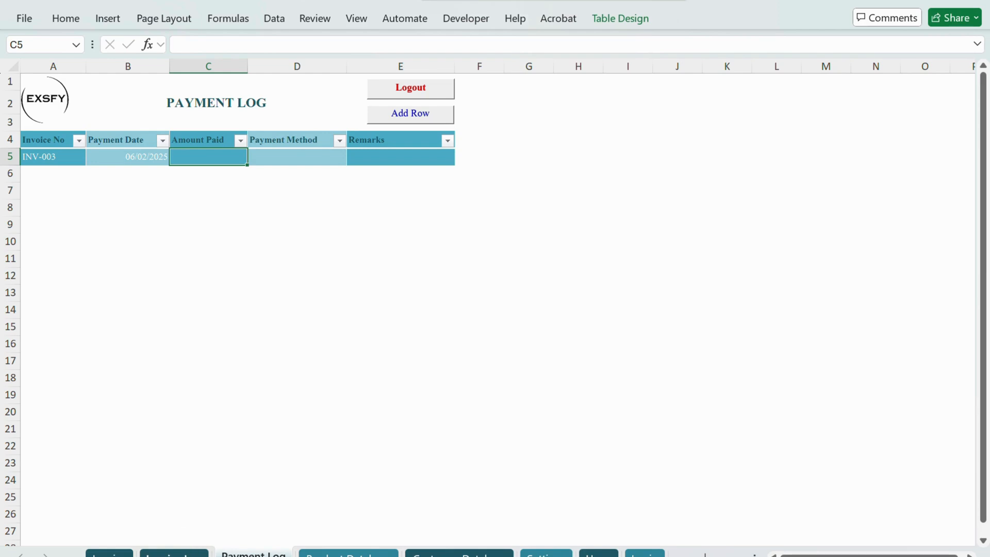
Step: Look up the INV-003 total in the Invoice Log and enter 907200 as its Amount Paid in the Payment Log
key("ctrl+Page_Up")
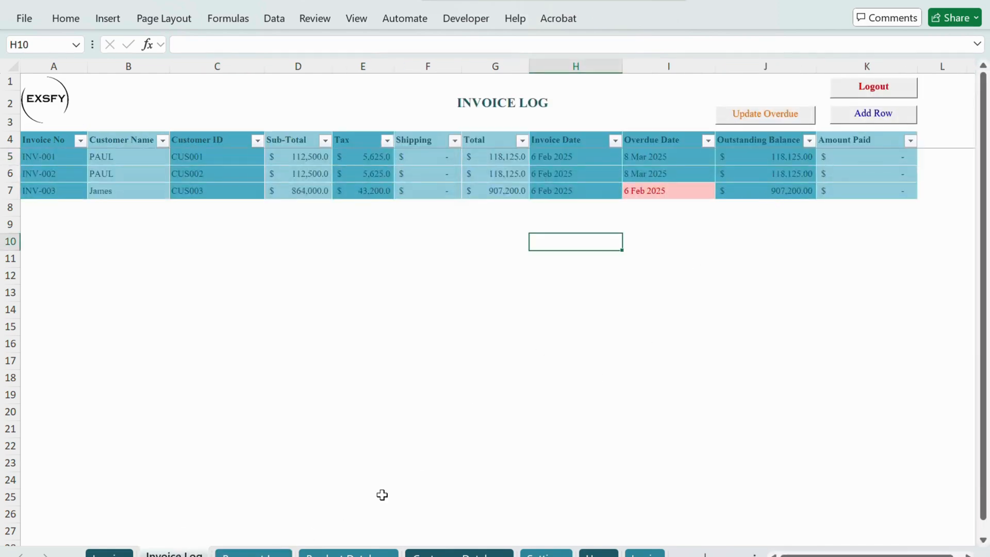
left_click(266, 552)
type("907200")
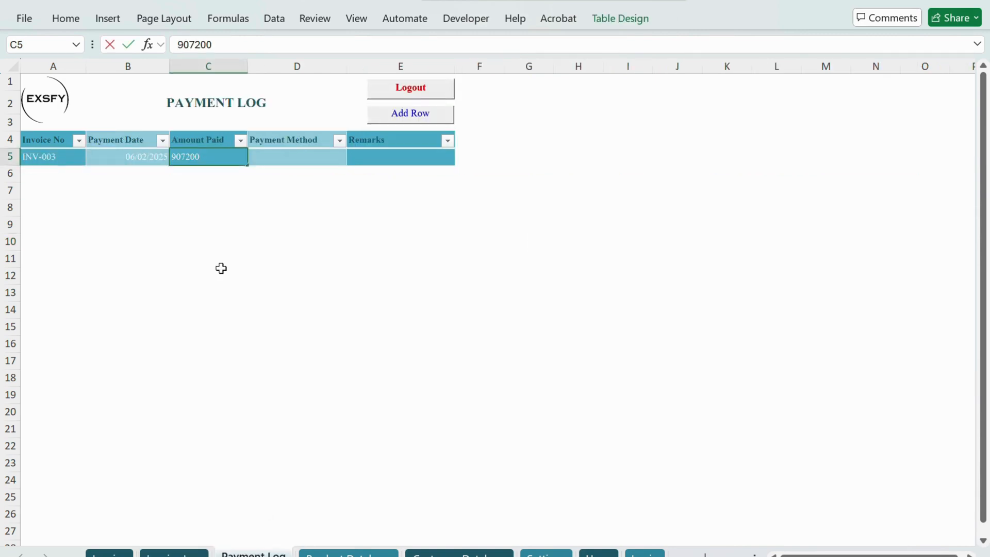
key("Tab")
Step: Set the payment method to Cash and the remarks to None, and check the payment in the Invoice Log
left_click(353, 159)
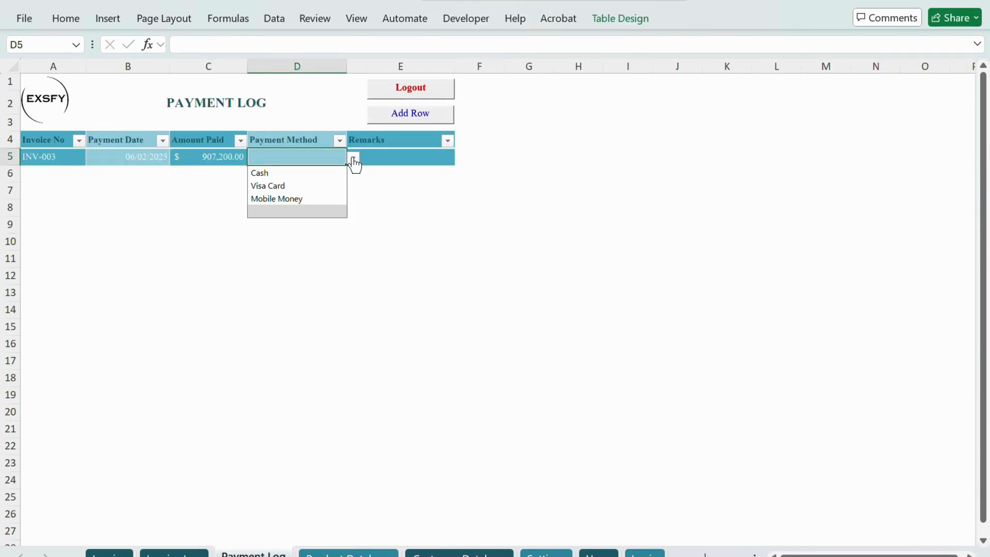
left_click(292, 174)
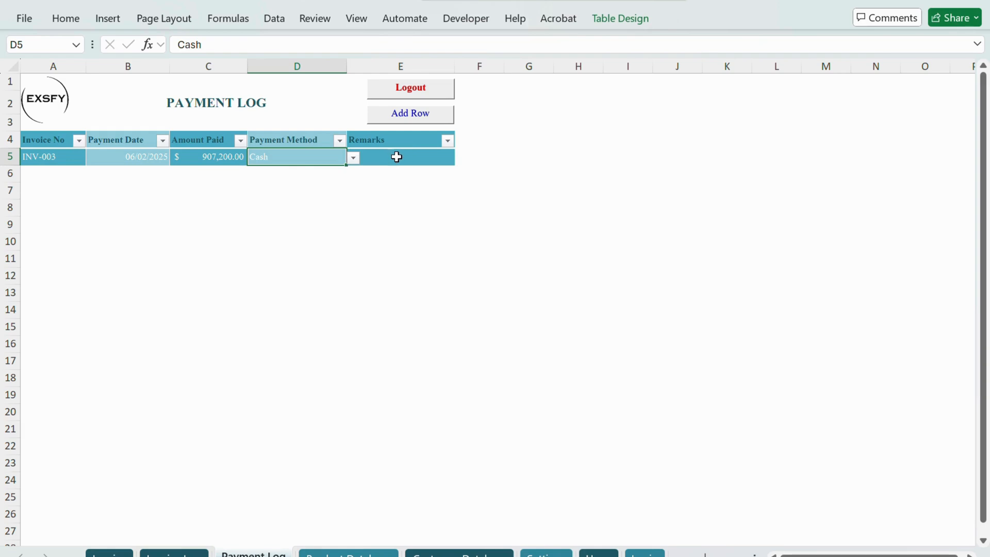
left_click(395, 157)
type("None")
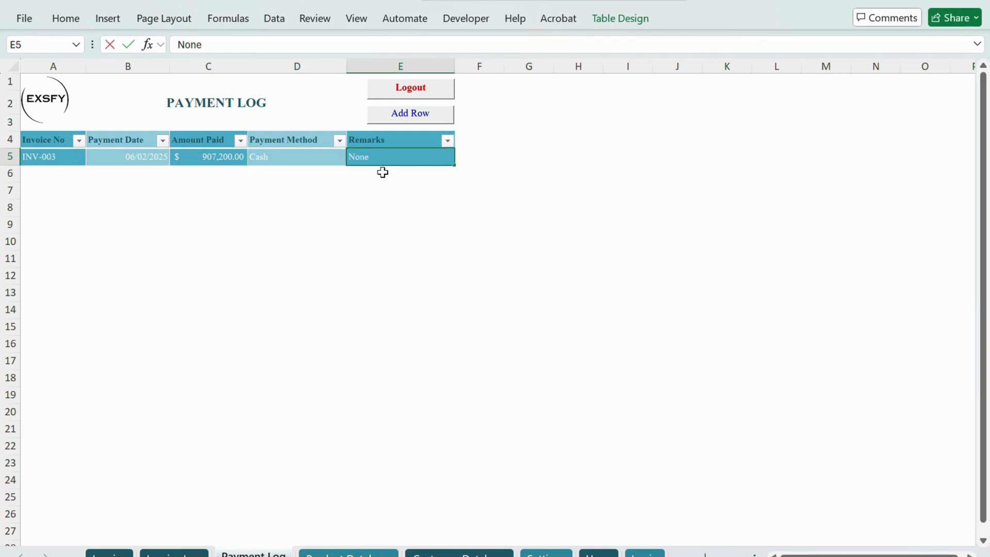
left_click(331, 159)
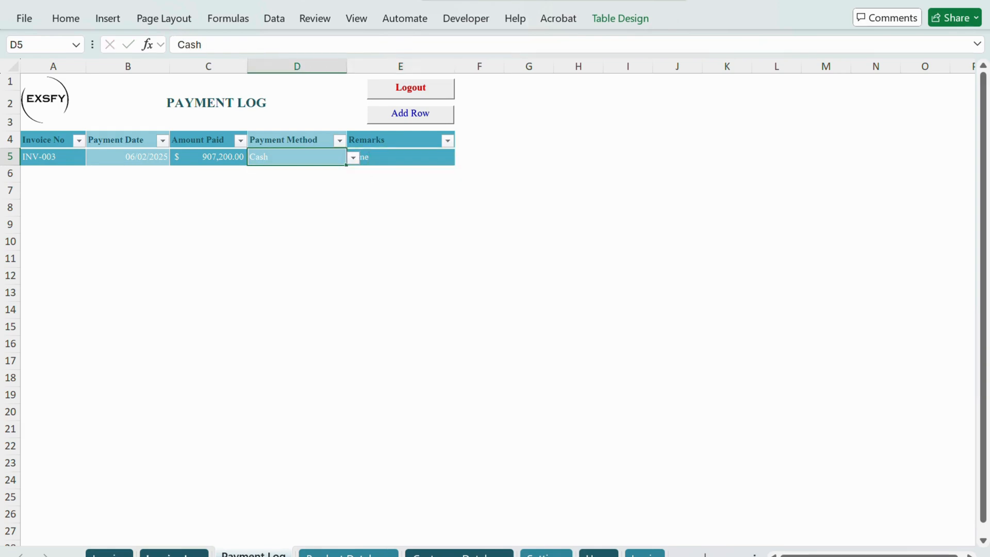
left_click(174, 555)
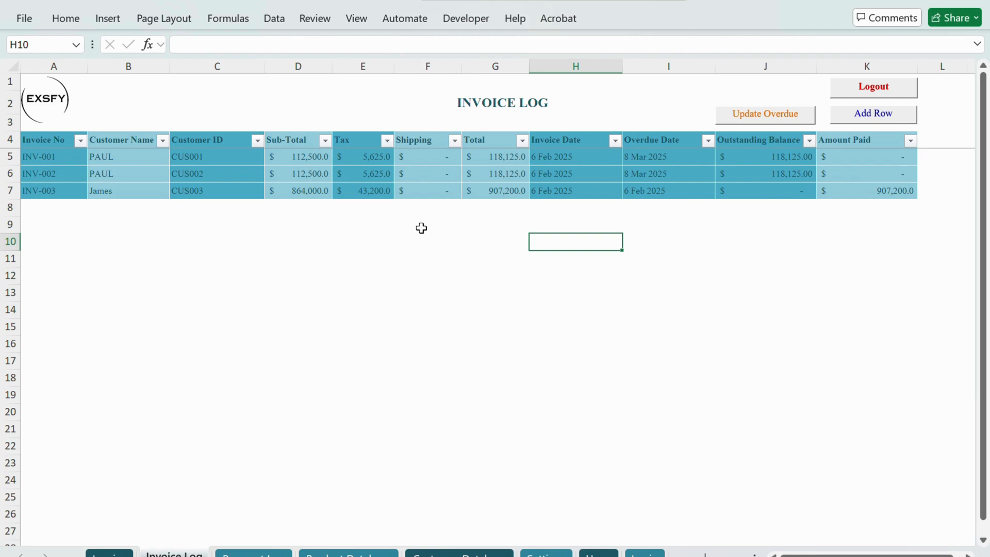
key("ctrl+Page_Down")
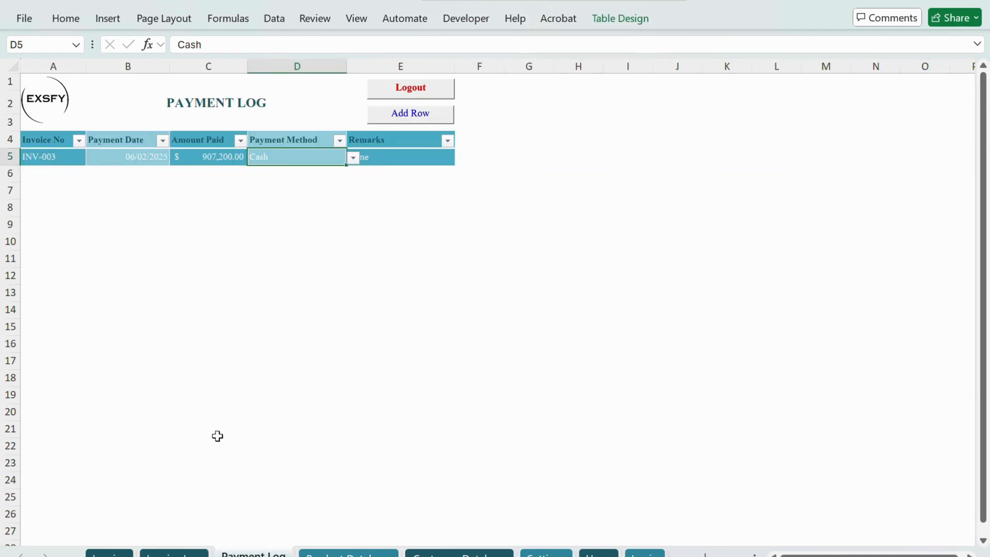
key("ctrl+Page_Up")
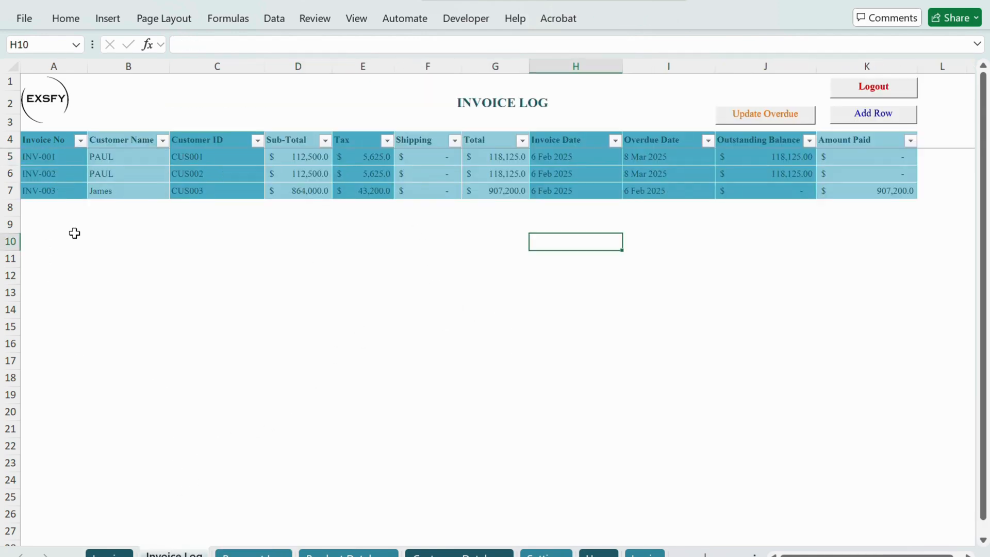
Step: Add a row to the Payment Log, choose INV-002 in it and enter 6/2 as its payment date
left_click(253, 553)
left_click(391, 118)
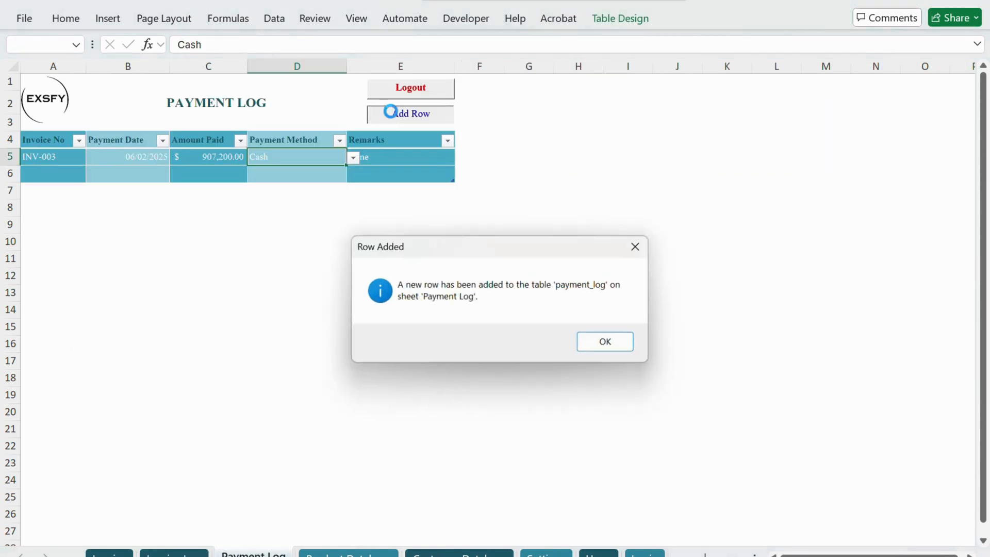
left_click(588, 347)
left_click(93, 175)
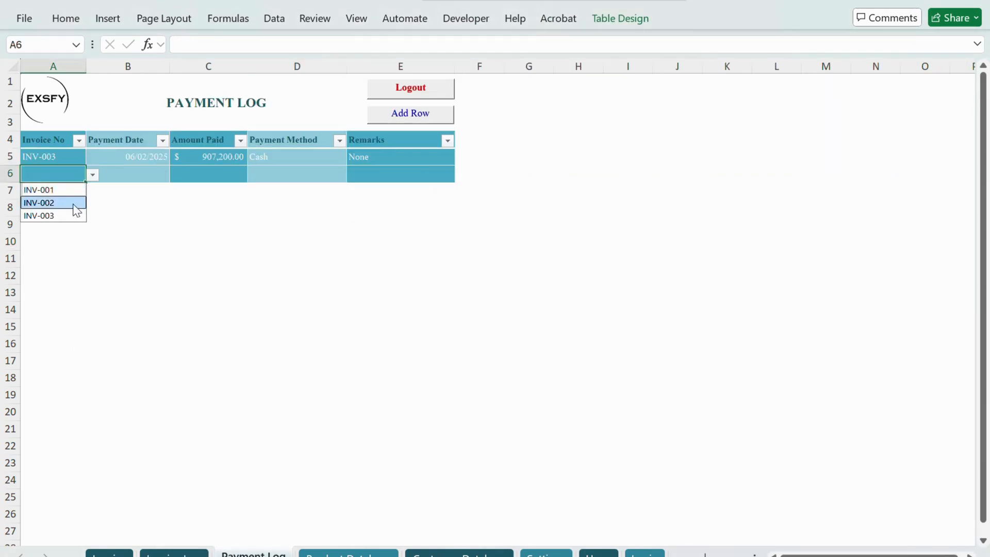
left_click(75, 203)
left_click(135, 172)
type("6/2")
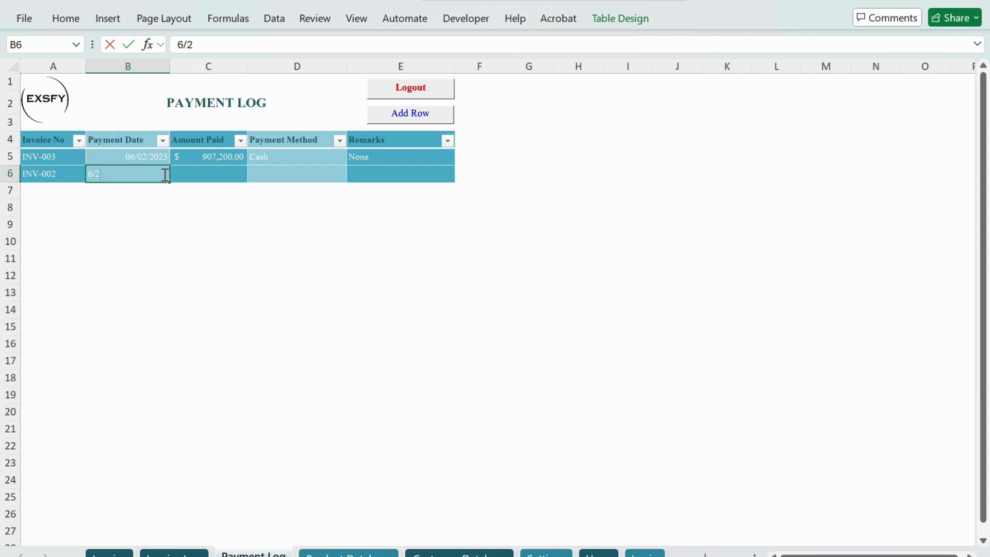
Step: Complete the INV-002 payment row with 10000 as Amount Paid, Visa Card as payment method and None as remarks
left_click(185, 172)
type("200")
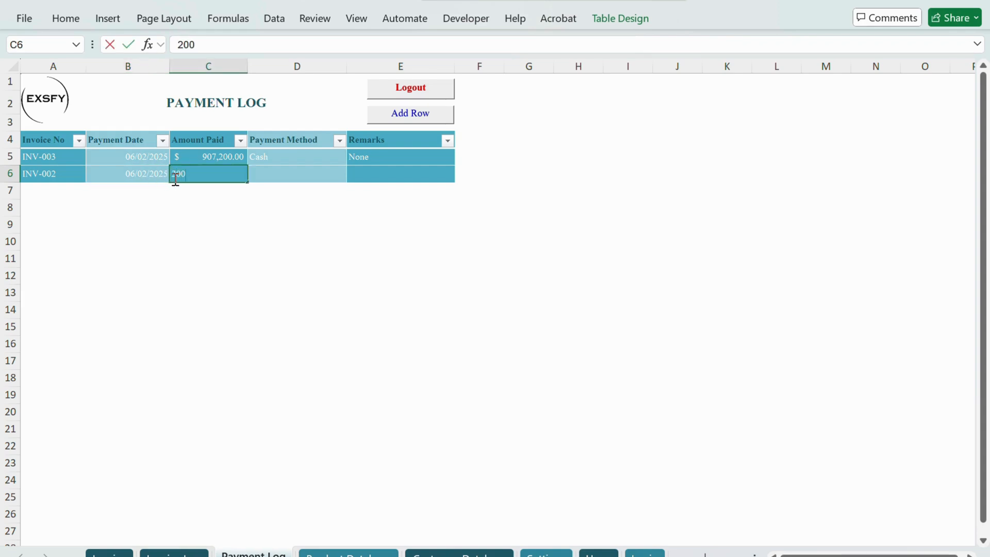
type("10000")
key("Tab")
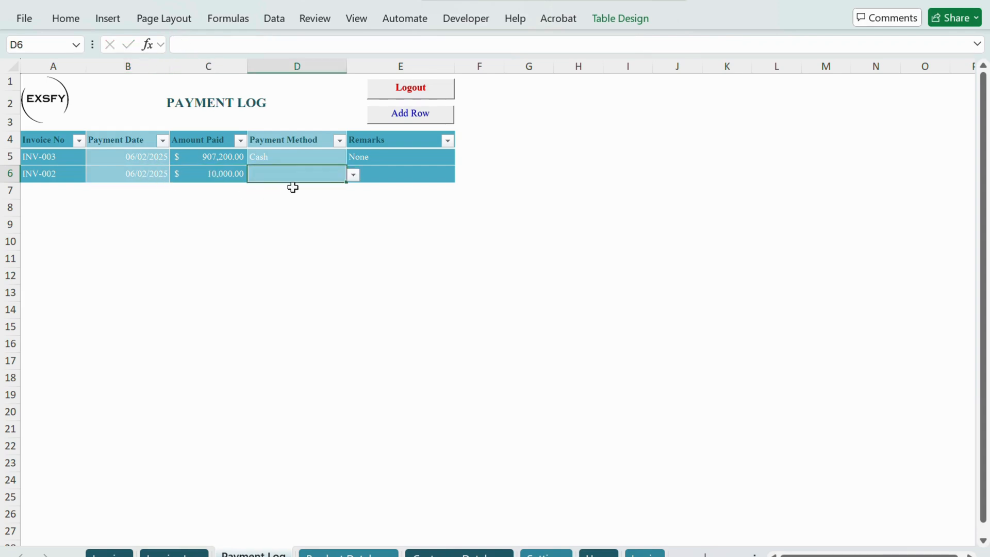
left_click(354, 174)
left_click(292, 202)
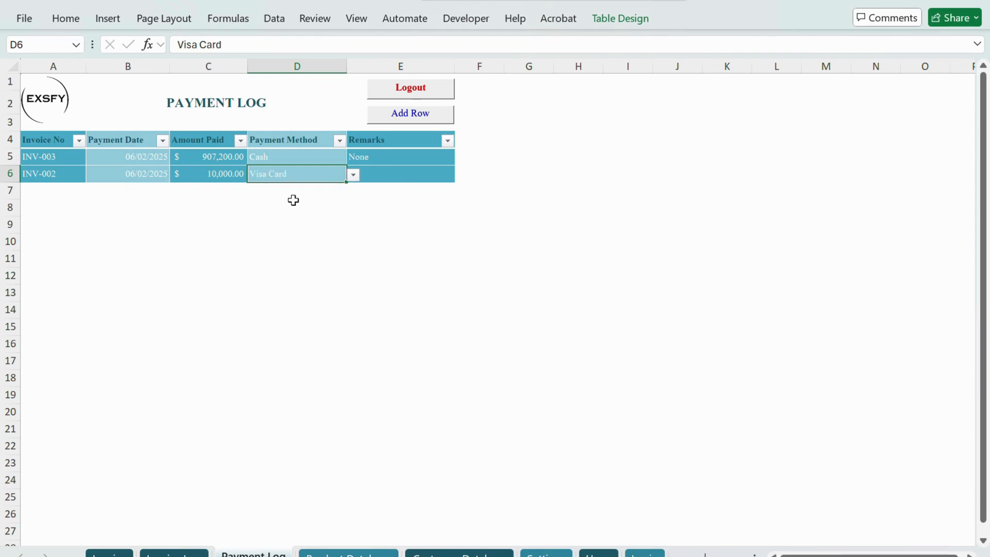
left_click(376, 174)
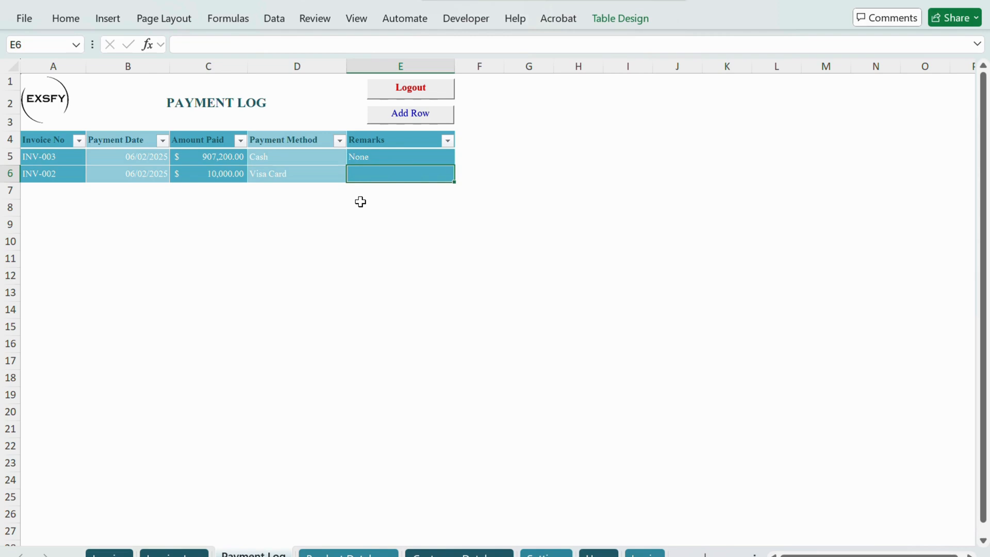
type("None")
key("Left")
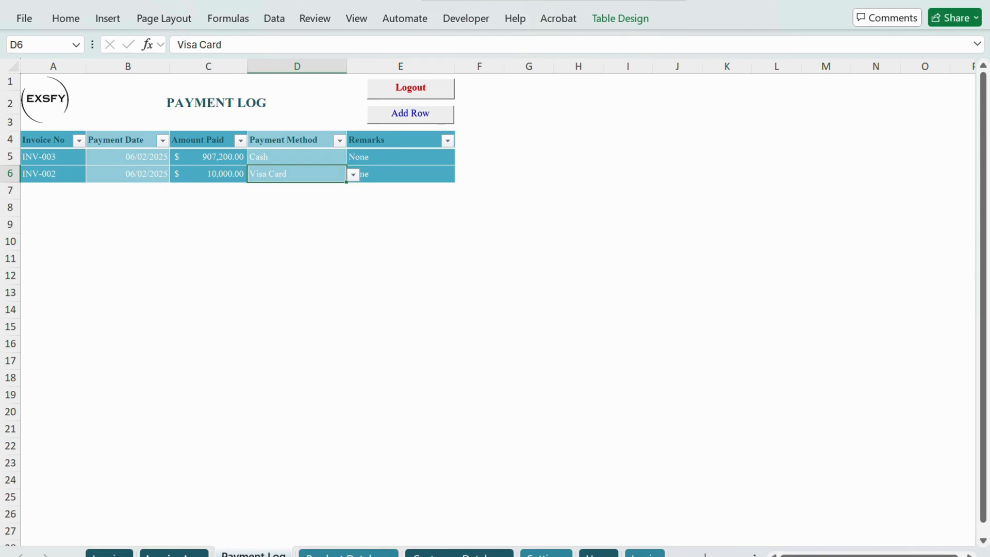
Step: Check the INV-002 payment in the Invoice Log against the Payment Log and return to the Invoice sheet
left_click(173, 555)
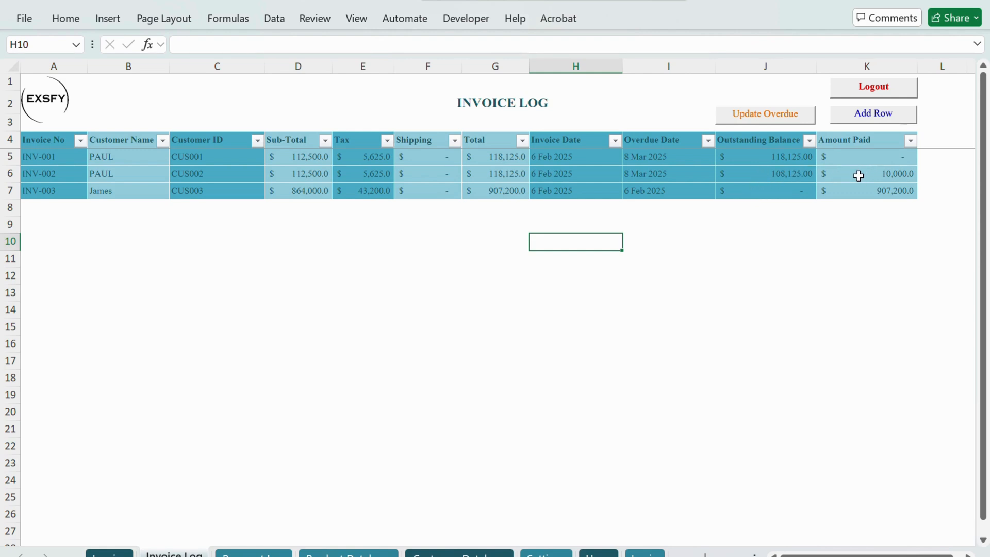
left_click(253, 553)
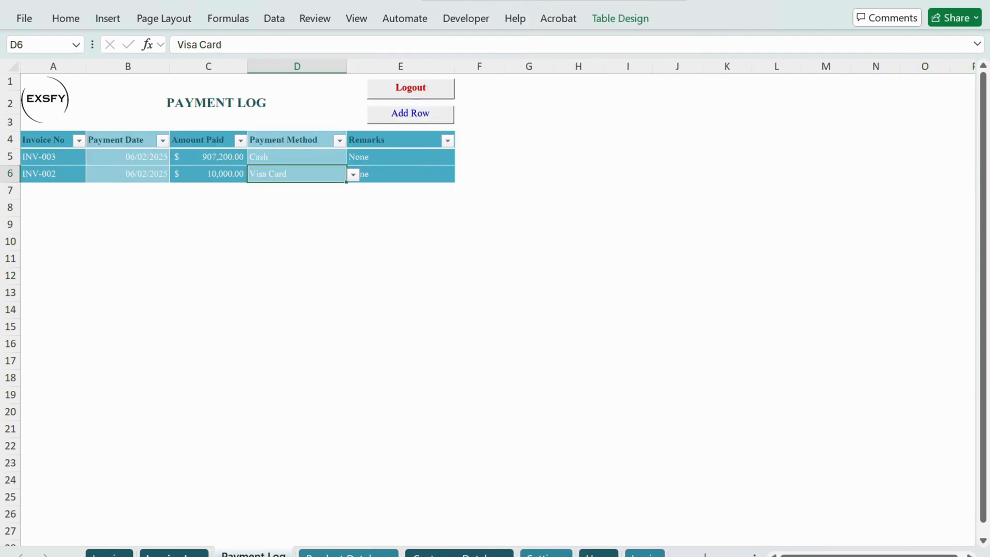
left_click(174, 554)
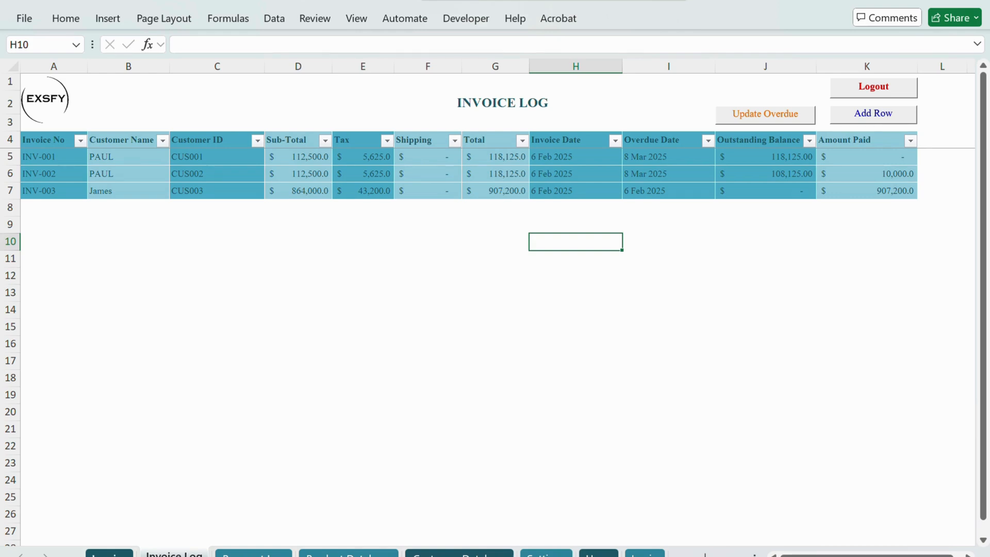
left_click(109, 553)
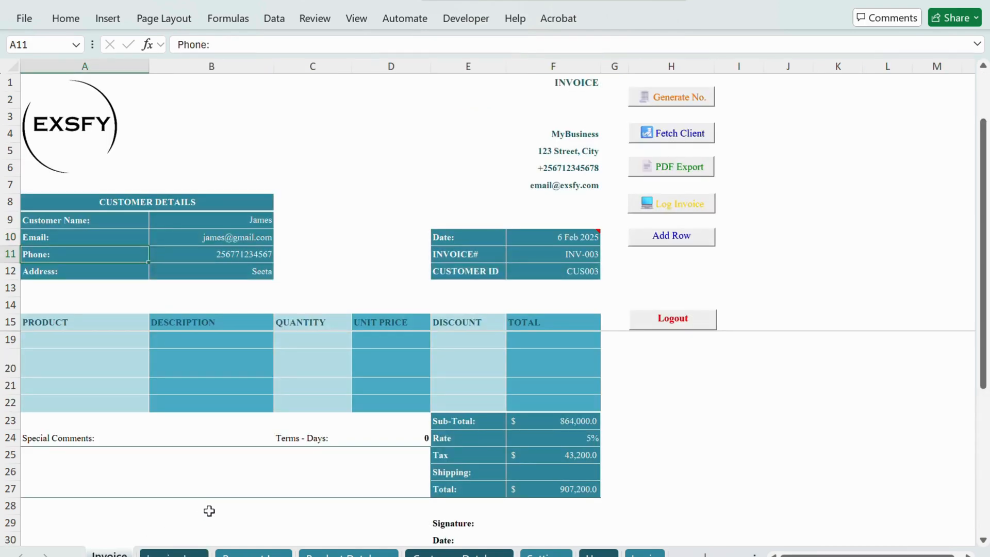